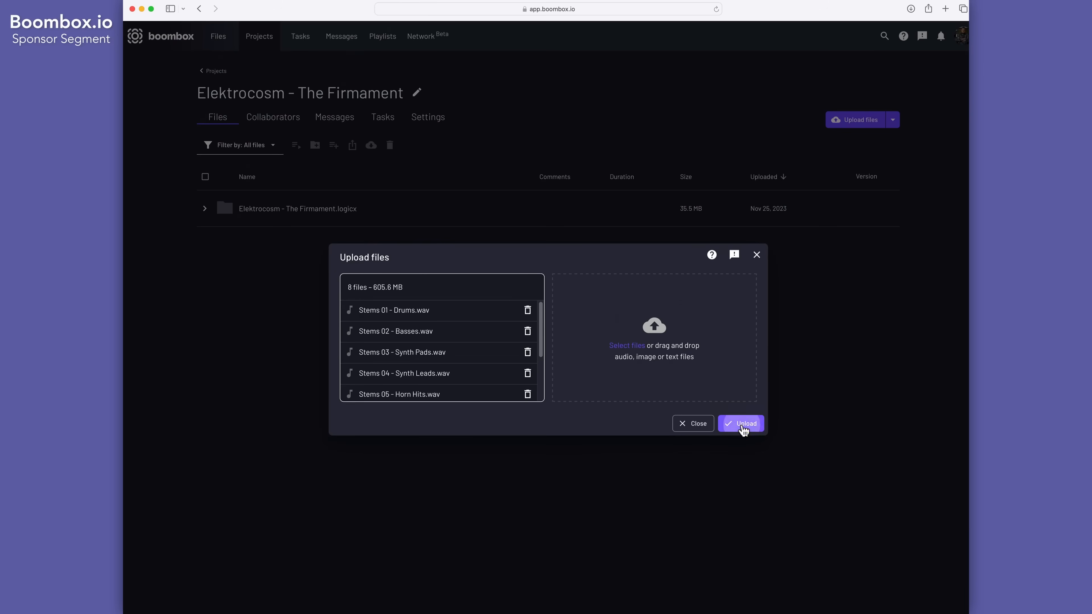
Upload the eight selected stem WAV files to the Elektrocosm - The Firmament project
left_click(743, 426)
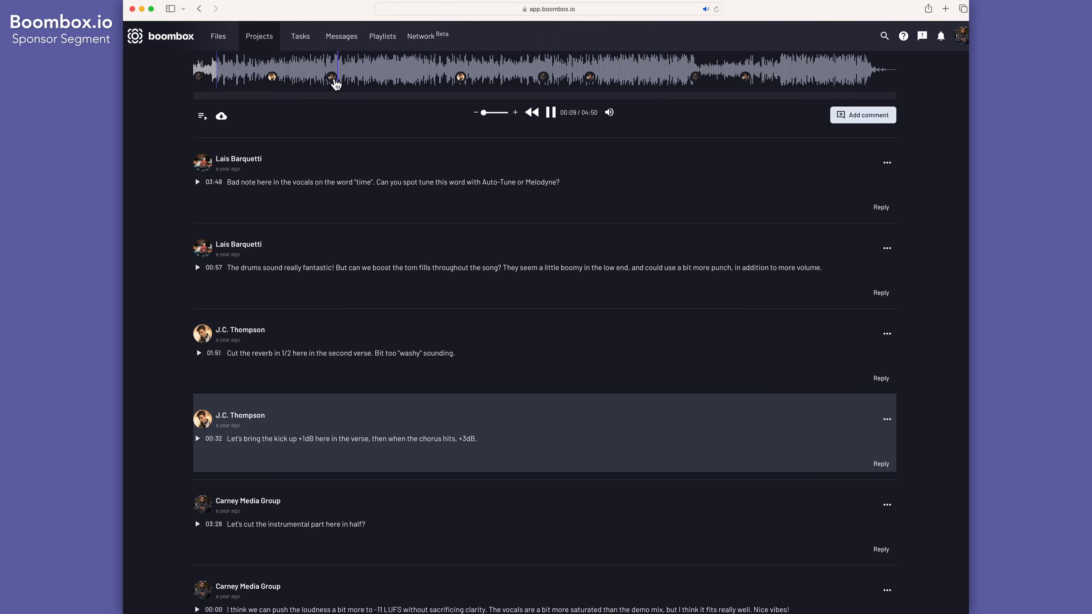
Review the collaborators' timestamped comments below the playing track's waveform
scroll(375, 286, "up", 2)
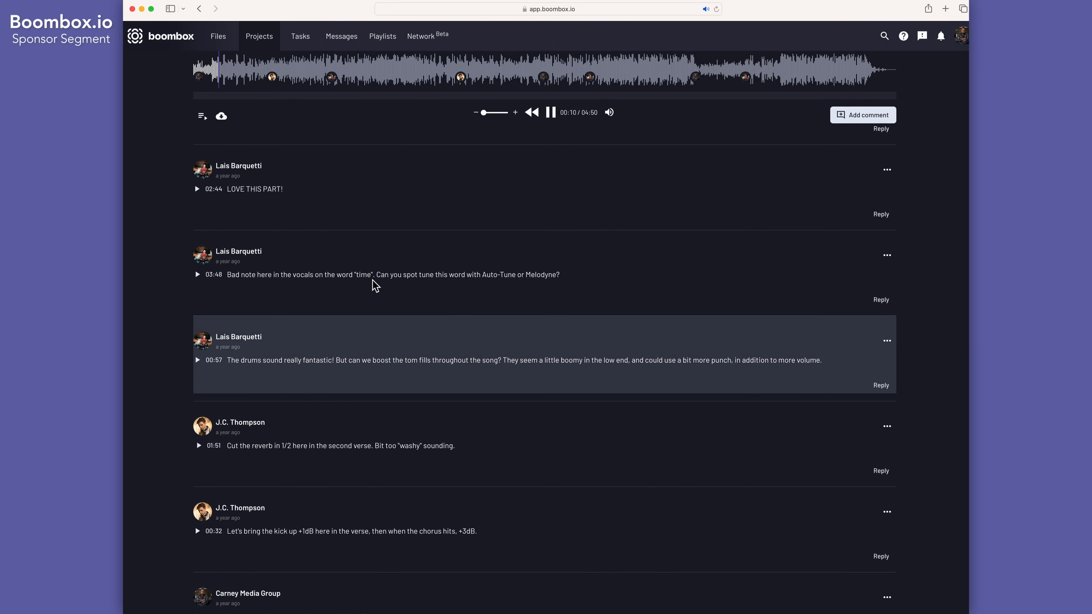
scroll(497, 273, "down", 2)
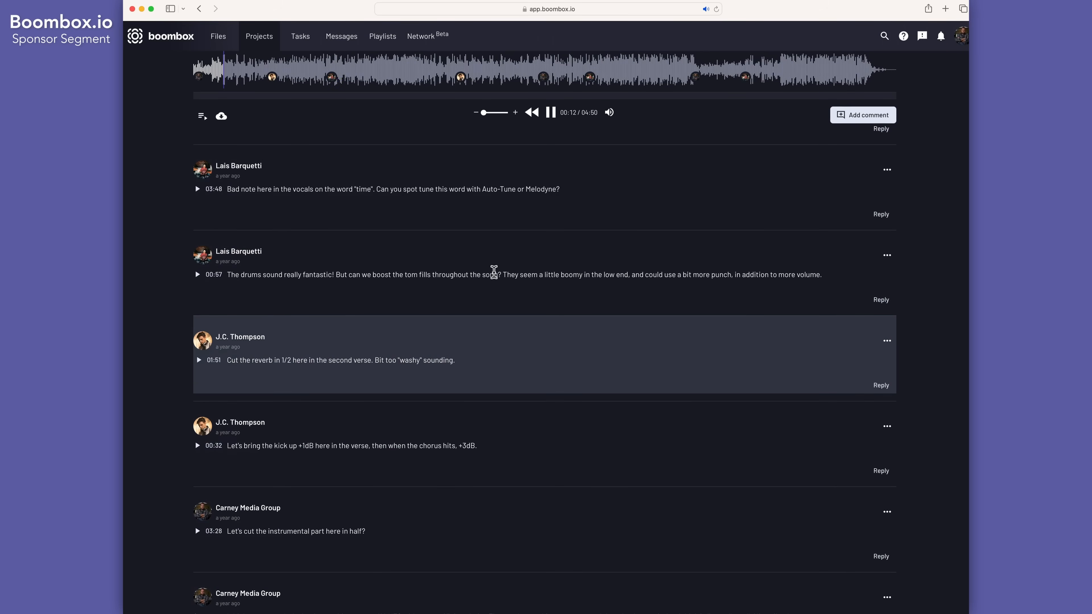
scroll(498, 275, "up", 6)
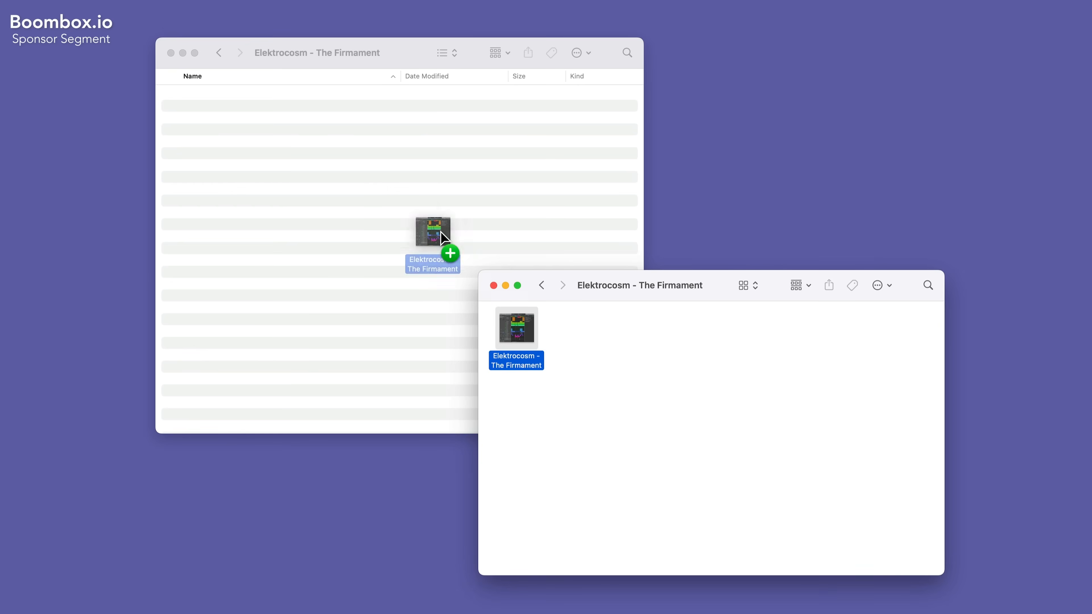
In Finder, copy the Elektrocosm - The Firmament Logic project into the other, empty folder of the same name
left_click_drag(440, 231, 380, 186)
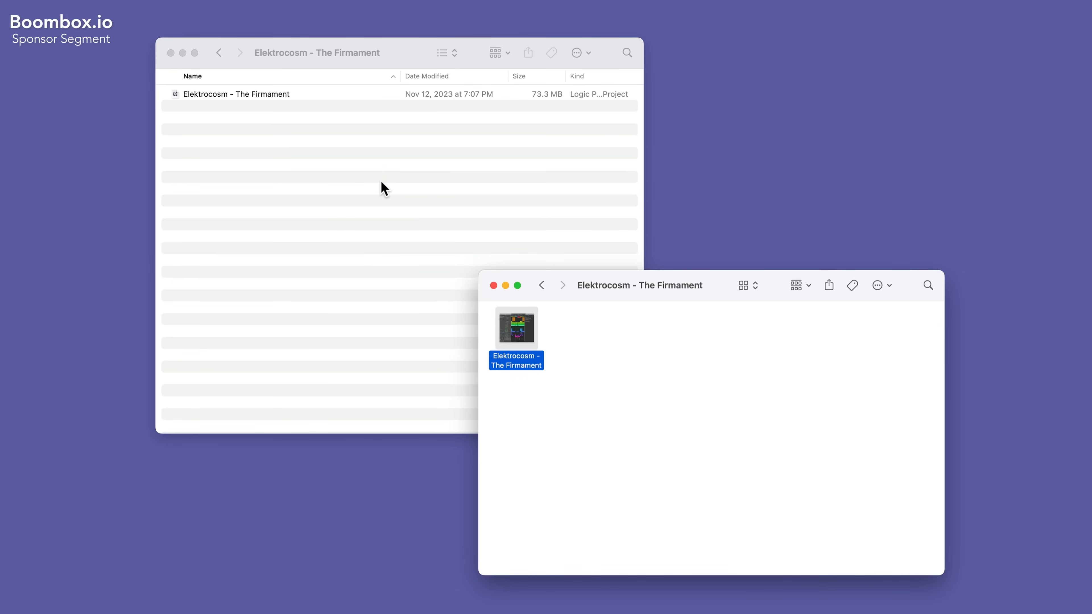
left_click(268, 96)
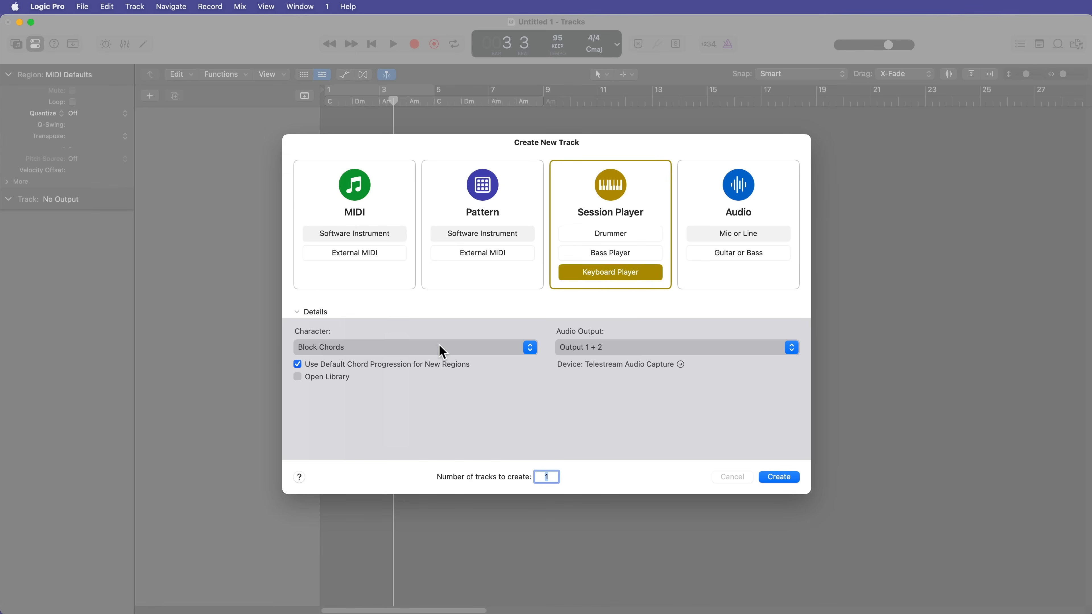
In Logic Pro, create one Keyboard Player session track with the Block Chords character and enlarge its track height
left_click(442, 351)
left_click(394, 349)
left_click(387, 352)
left_click(386, 350)
left_click(785, 478)
left_click(319, 160)
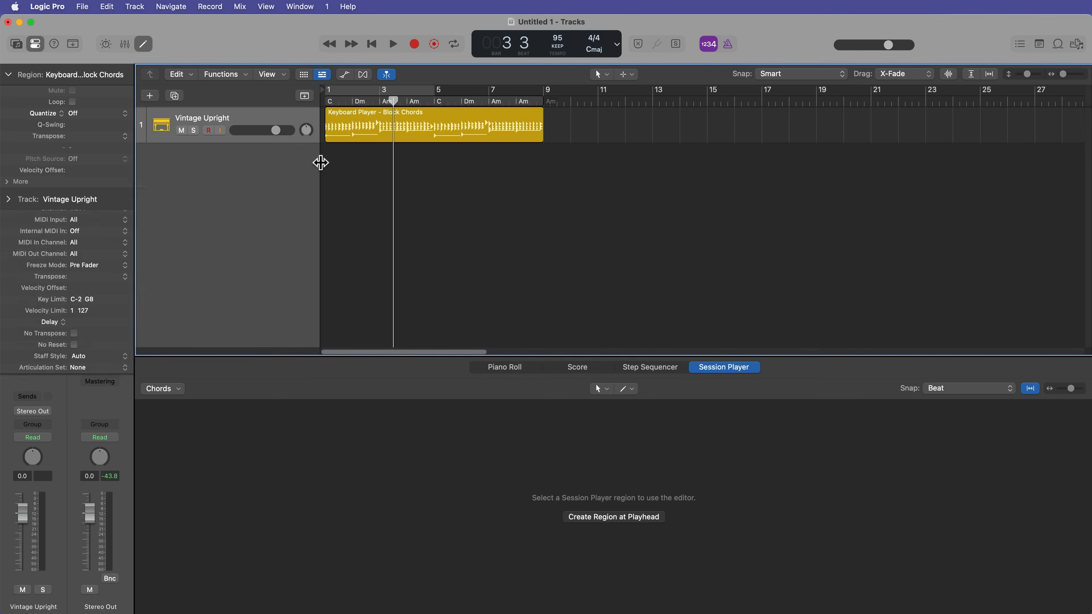
left_click_drag(307, 140, 288, 312)
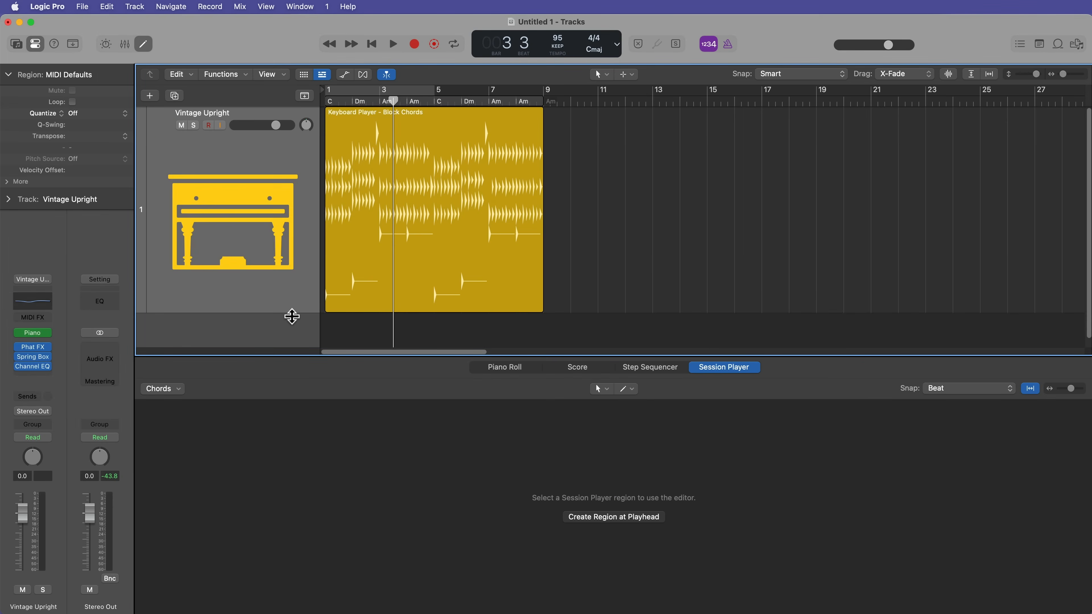
Select the Block Chords region and play it from the beginning of the project
left_click(356, 208)
key("Return")
key("super+Right")
key("super+Right")
key("super+Right")
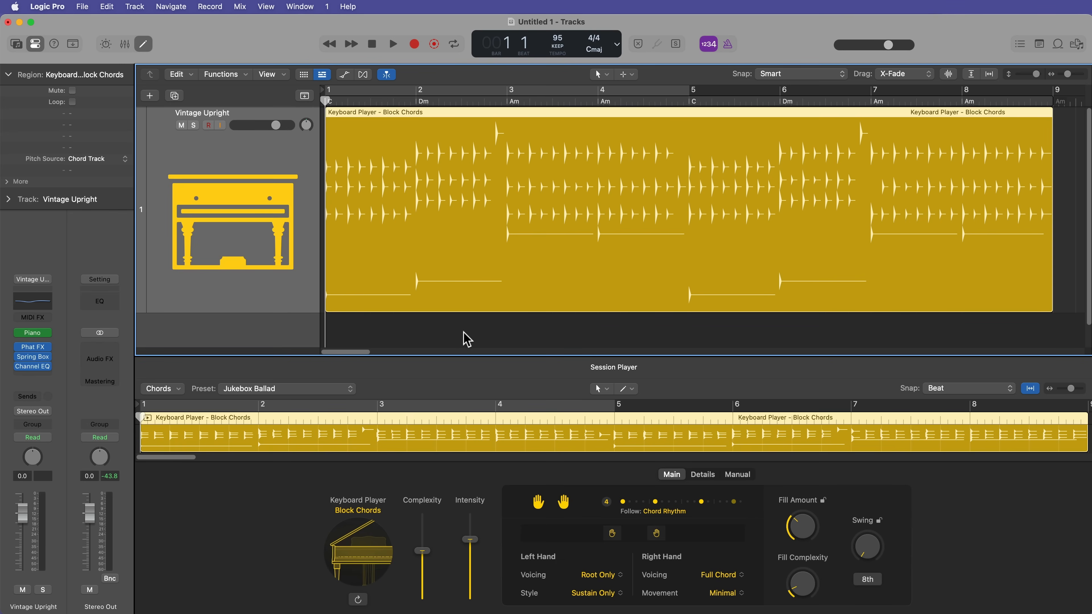
key("space")
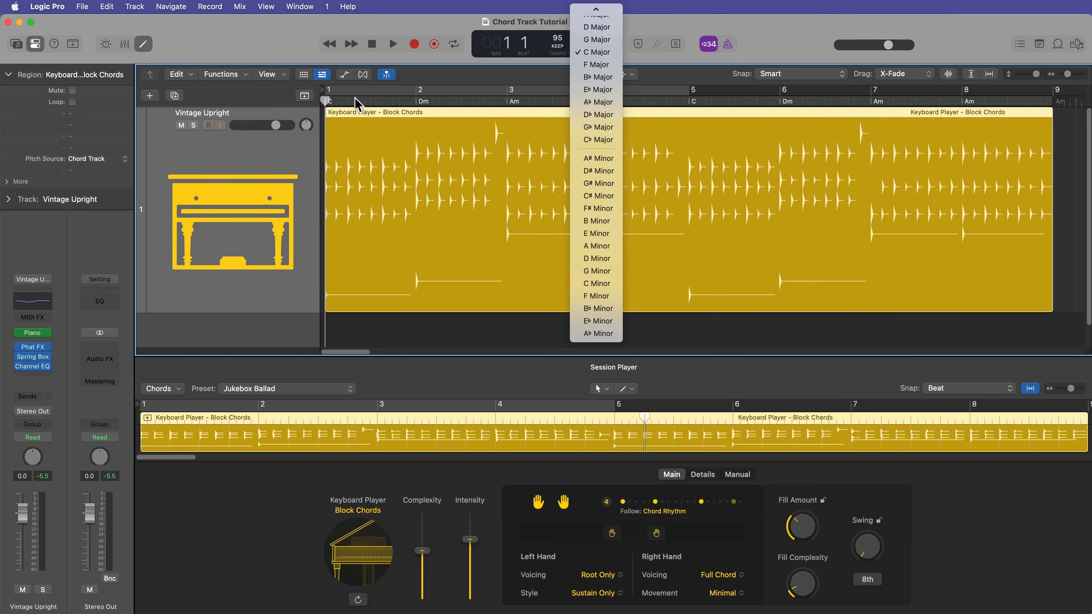
Change the project key to D Minor and transpose the chords to follow the new key signature
left_click(475, 322)
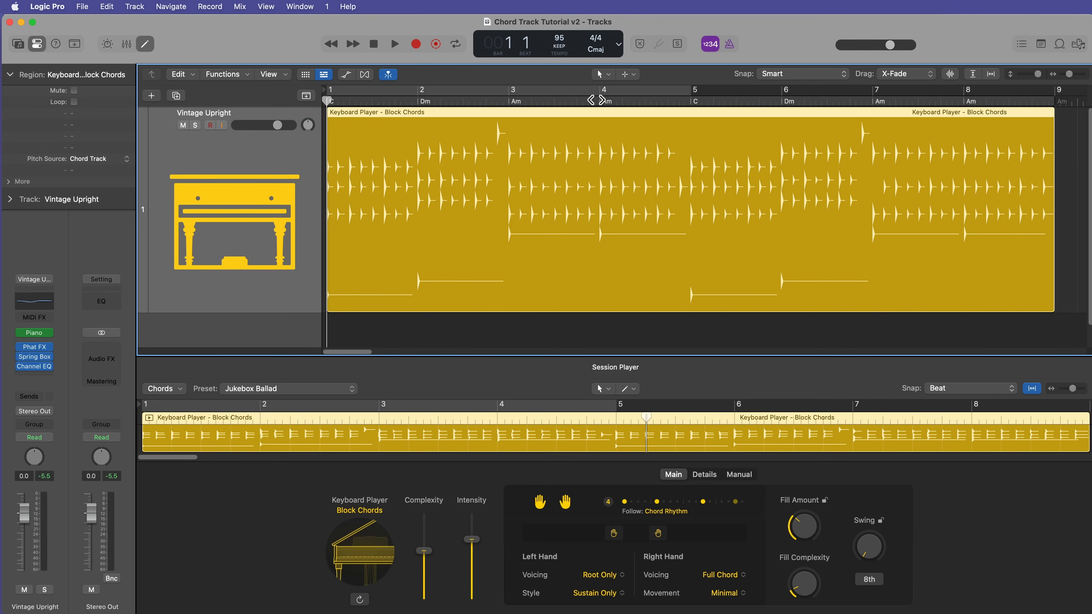
left_click(595, 51)
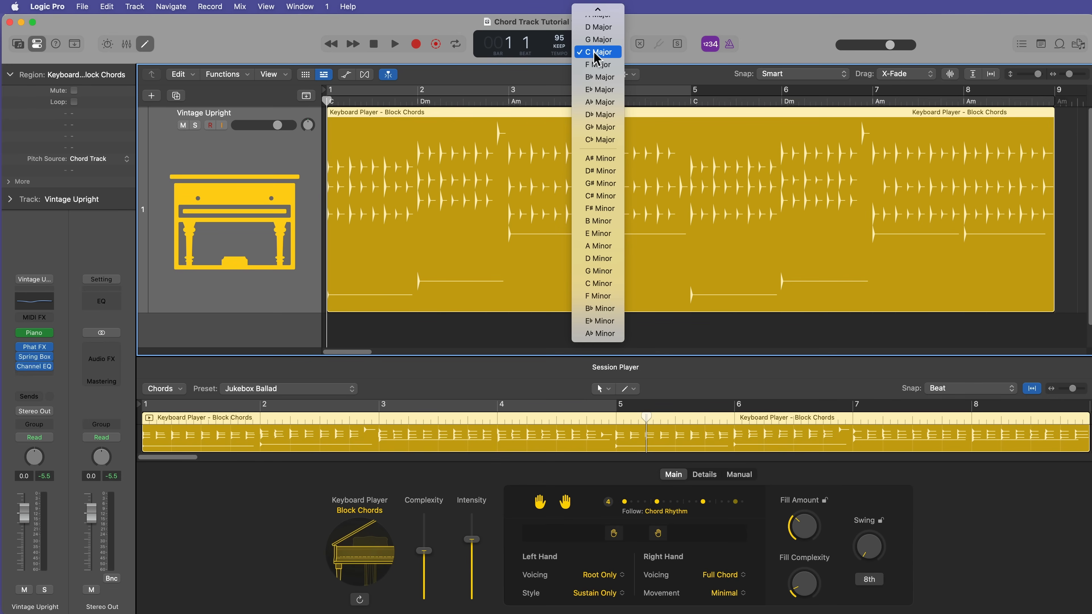
left_click(604, 259)
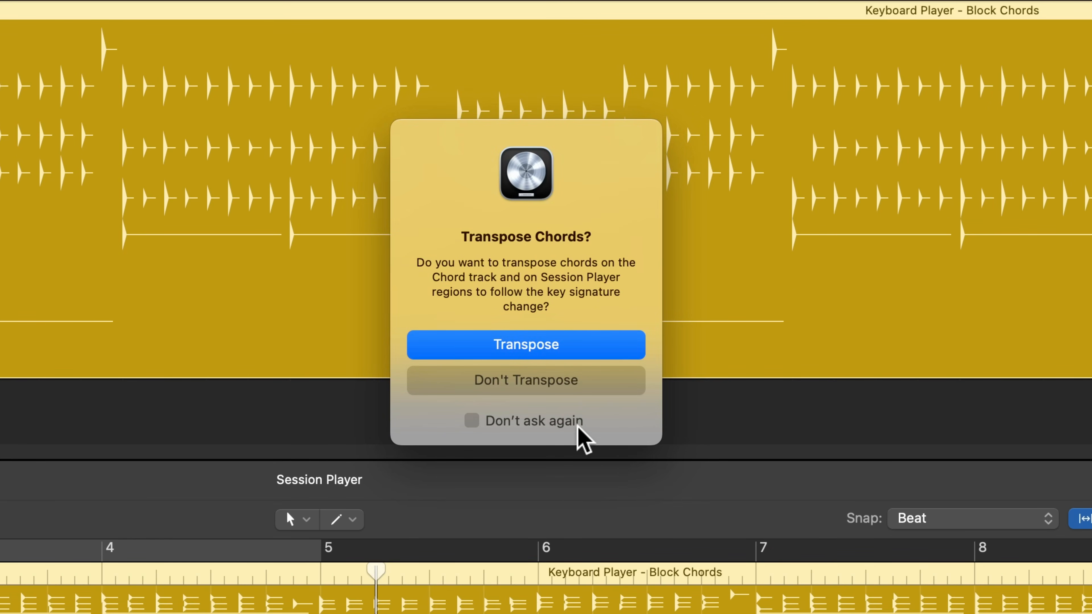
left_click(559, 346)
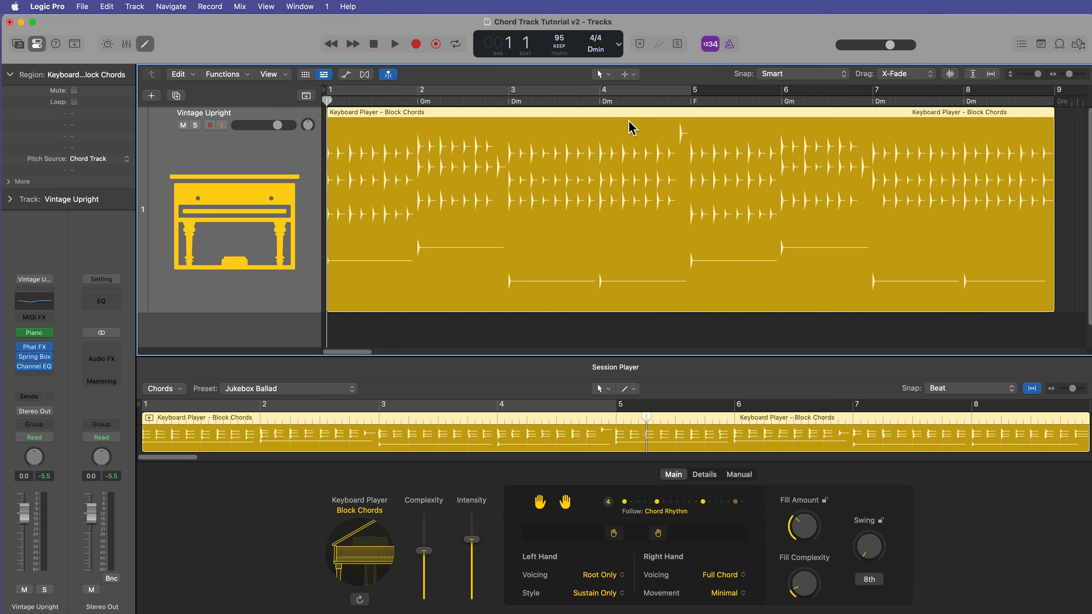
Play the transposed Block Chords region from the start to hear it in D Minor
left_click(611, 328)
key("space")
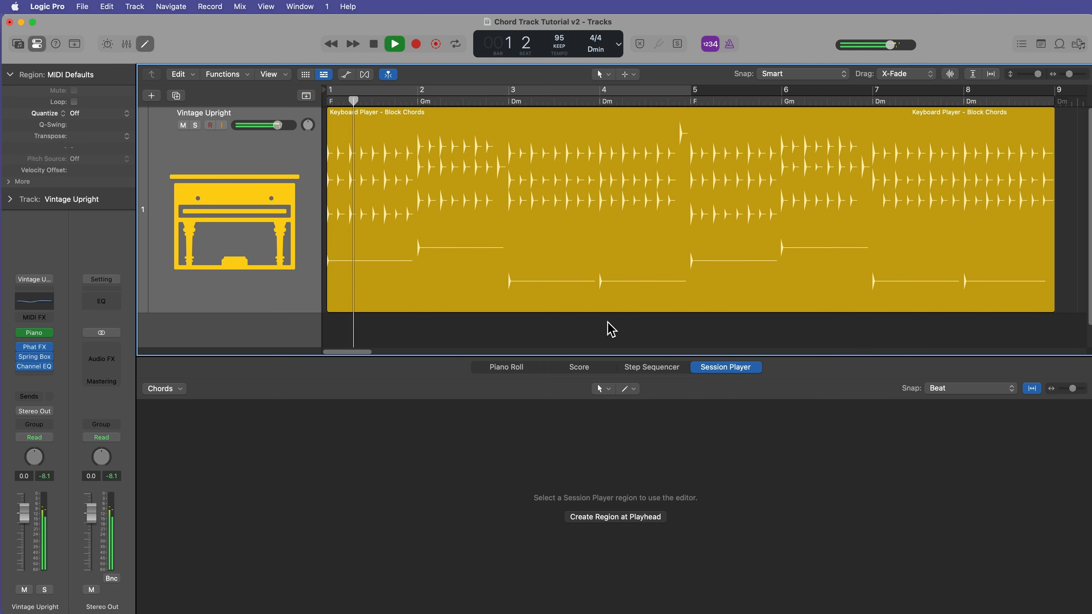
left_click(568, 235)
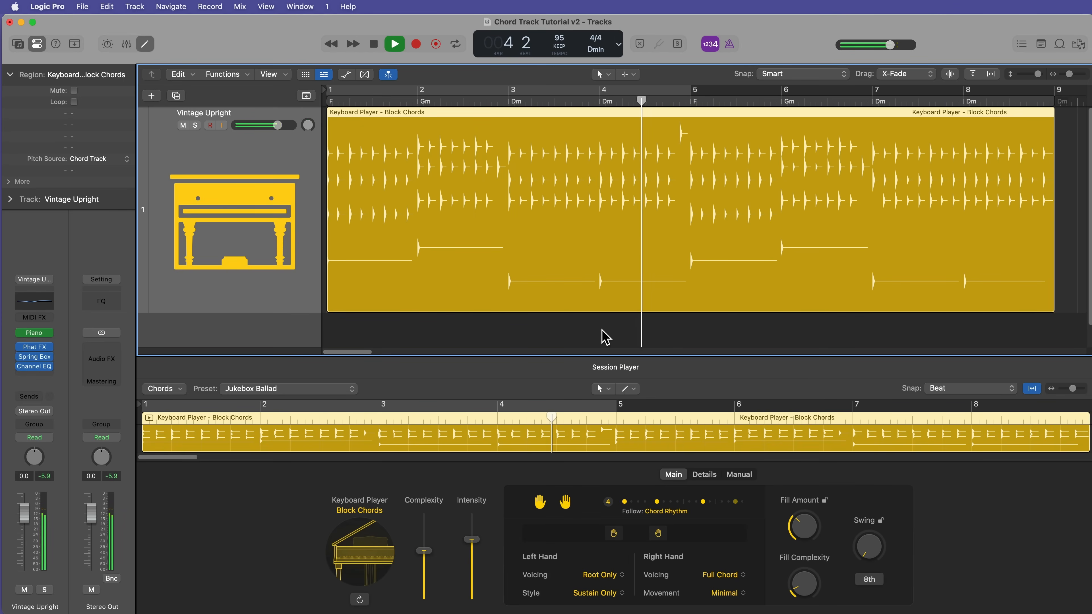
key("space")
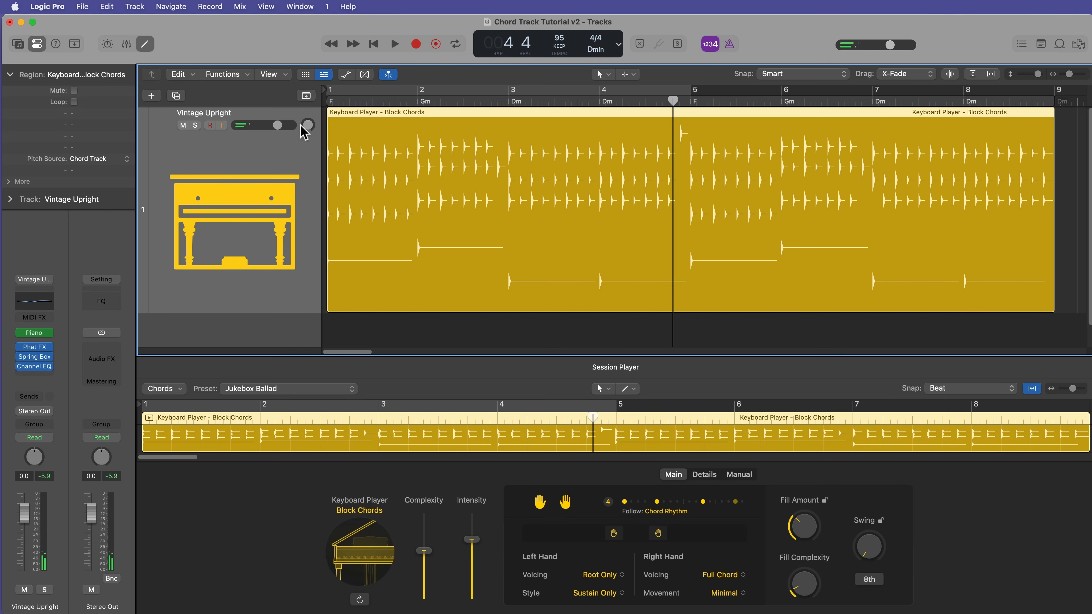
Show the global tracks above the Vintage Upright track
left_click(306, 96)
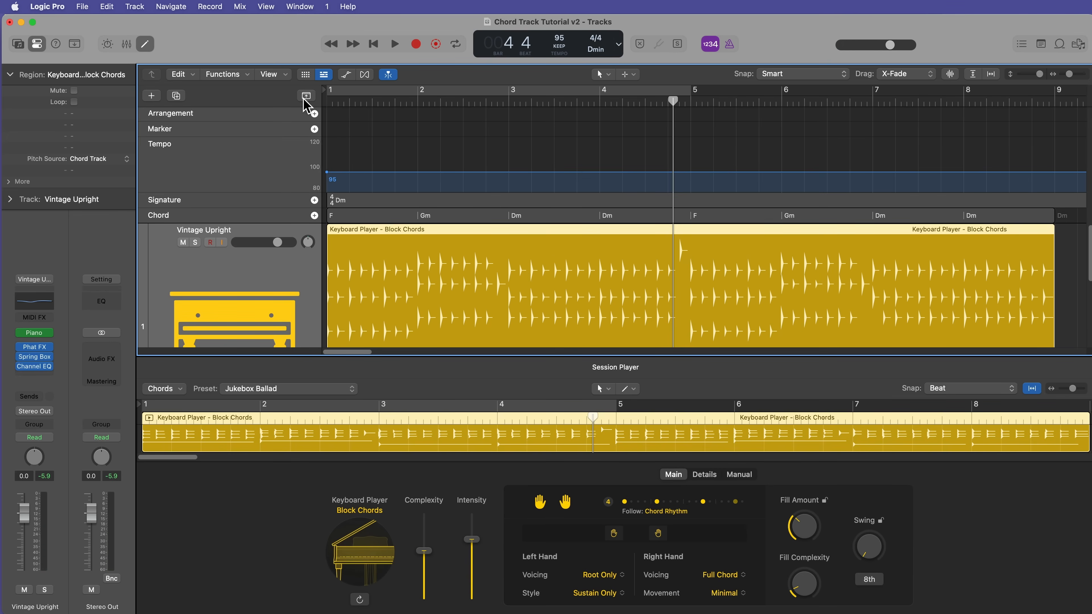
left_click(306, 96)
left_click(306, 95)
left_click(306, 95)
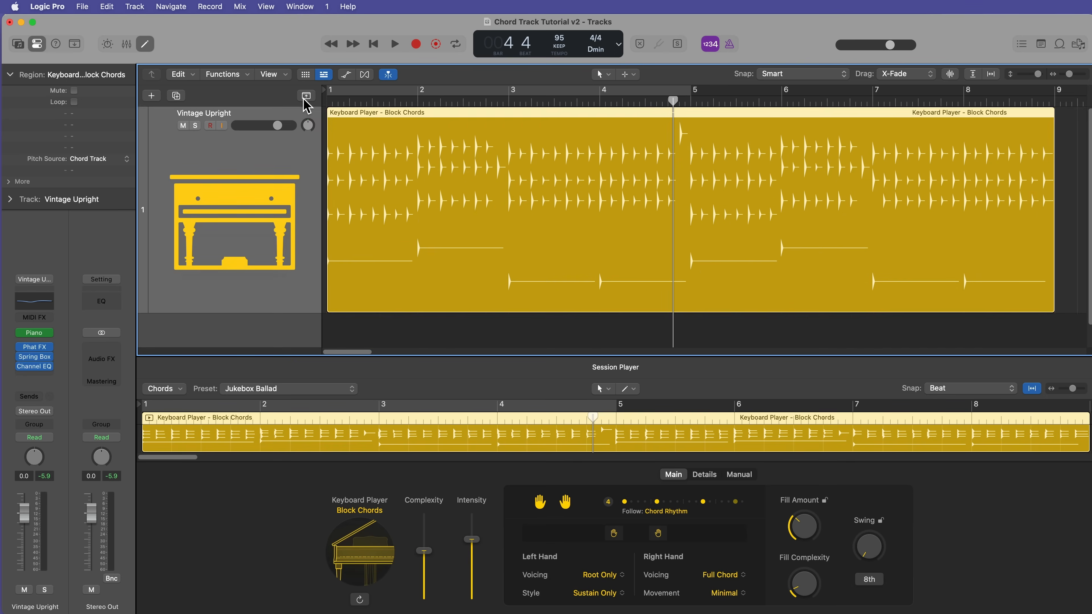
left_click(306, 96)
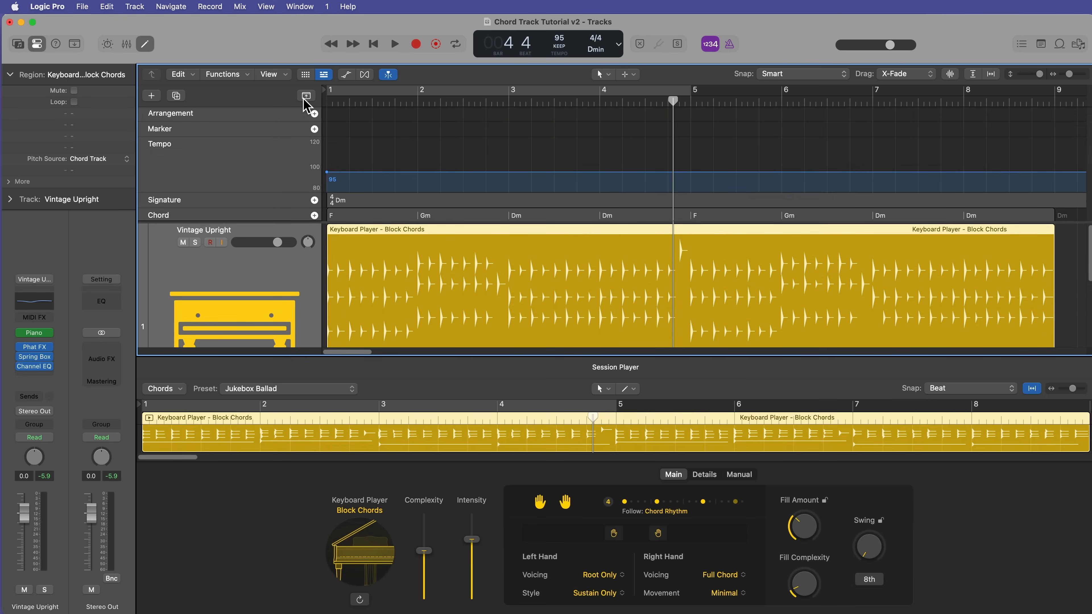
Delete the whole chord progression from the Chord track and play the region from the start
left_click(399, 217)
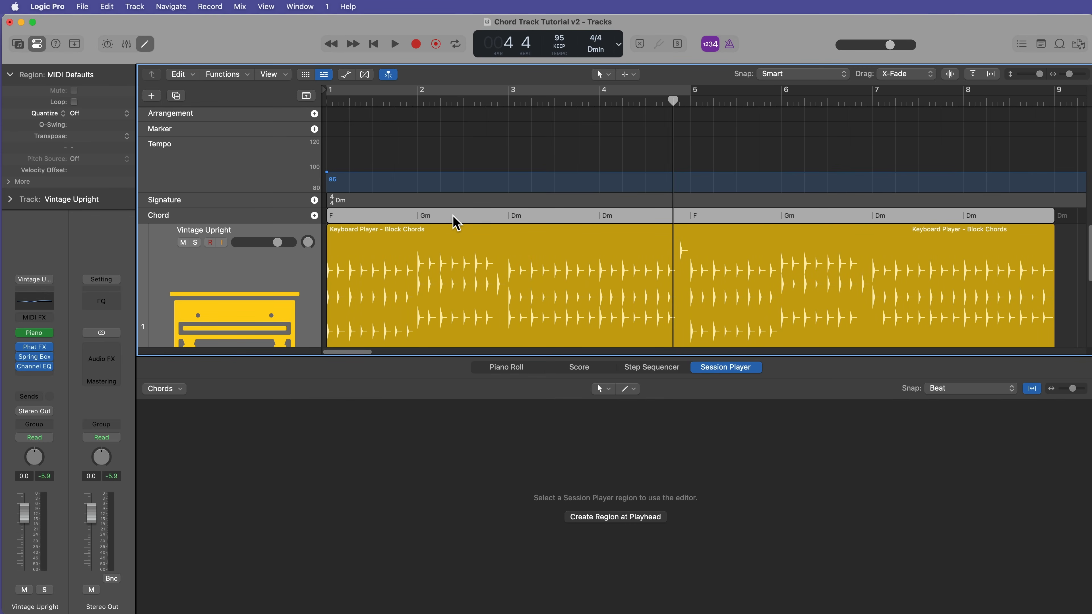
key("Delete")
key("Return")
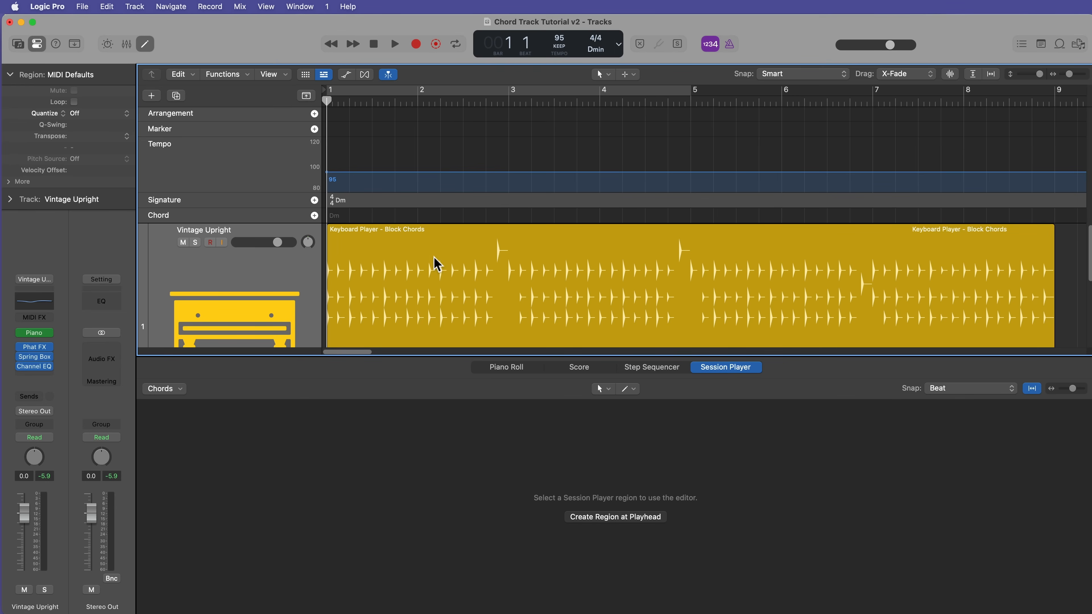
key("space")
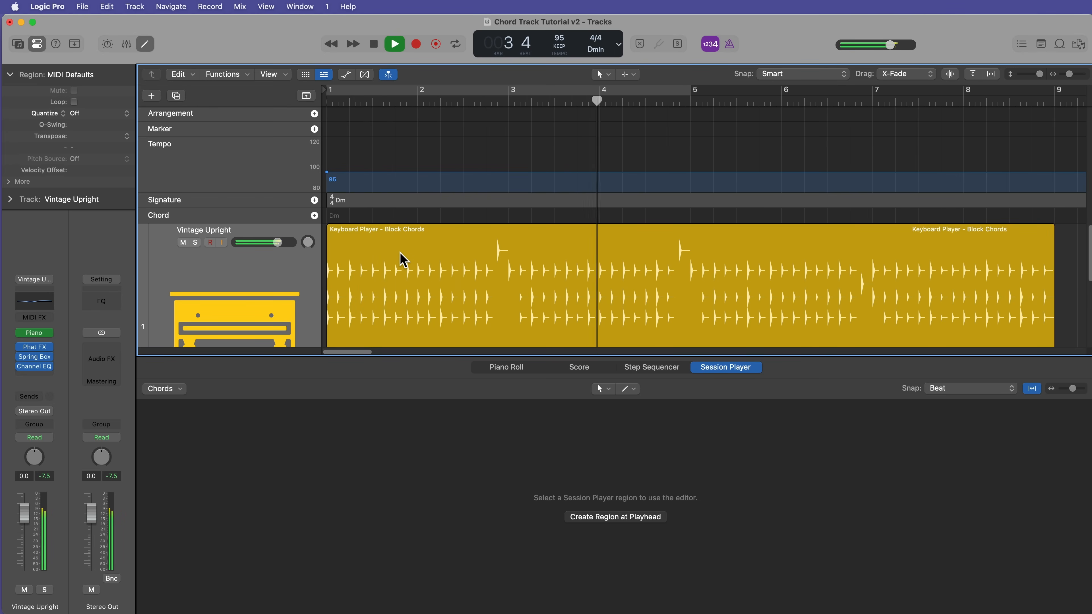
key("space")
Hide the Session Player editor and return the playhead to bar 1
key("e")
key("Return")
key("super+Right")
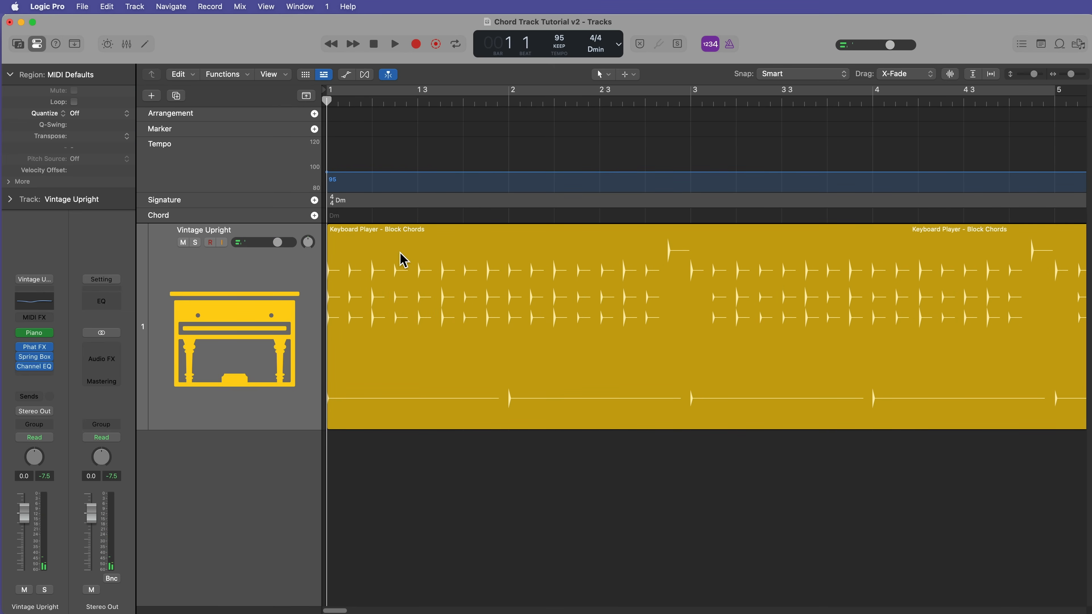
mouse_move(327, 99)
left_mouse_down()
mouse_move(511, 113)
mouse_move(327, 113)
left_mouse_up()
key("space")
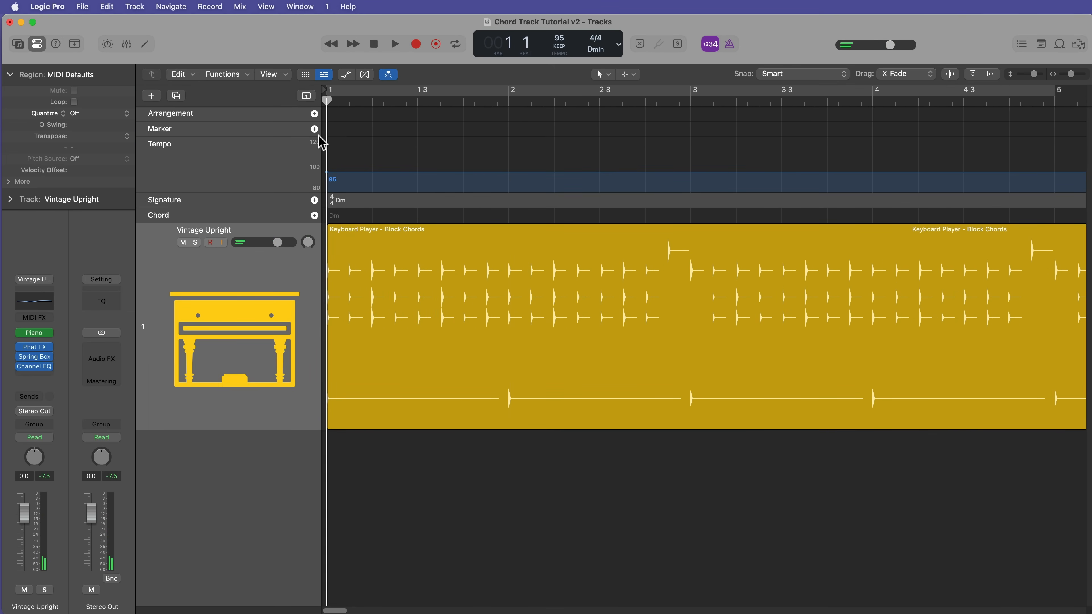
Add a Dm7 chord at bar 1 of the Chord track and play the region with it
left_click(314, 216)
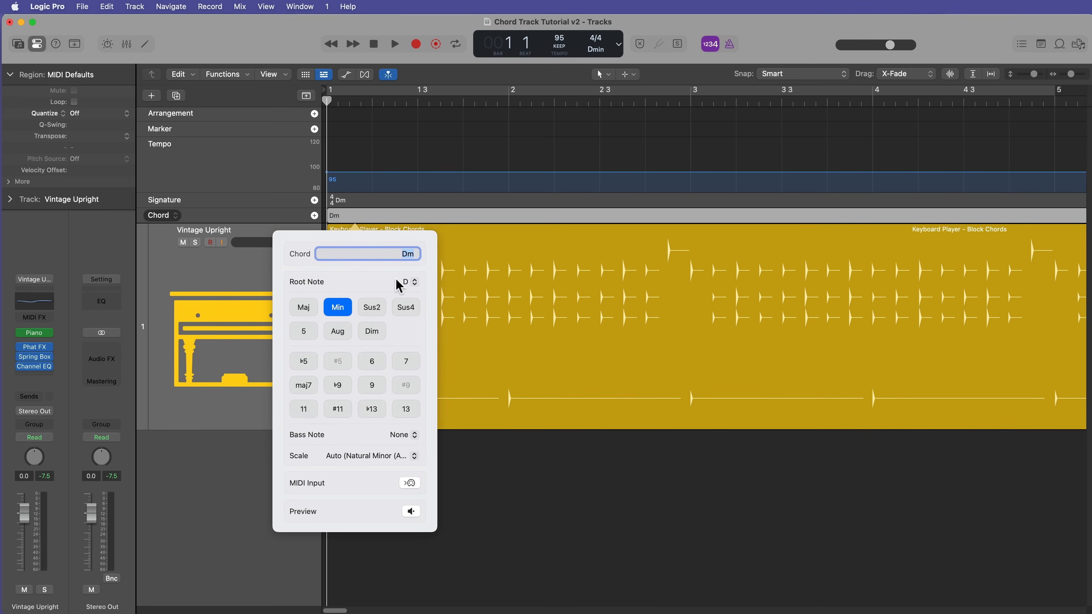
left_click(404, 282)
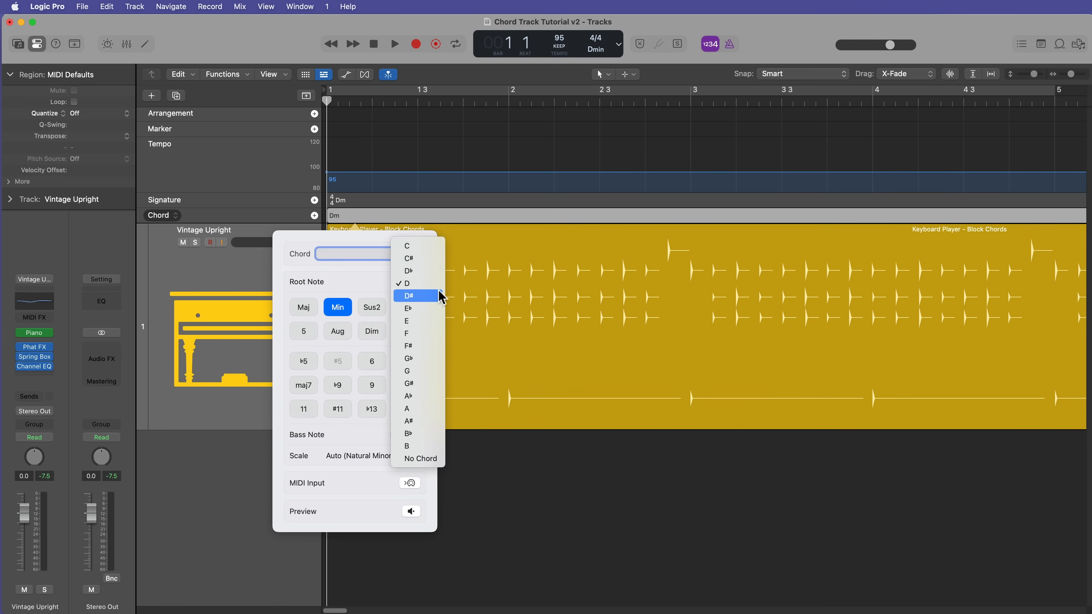
left_click(435, 280)
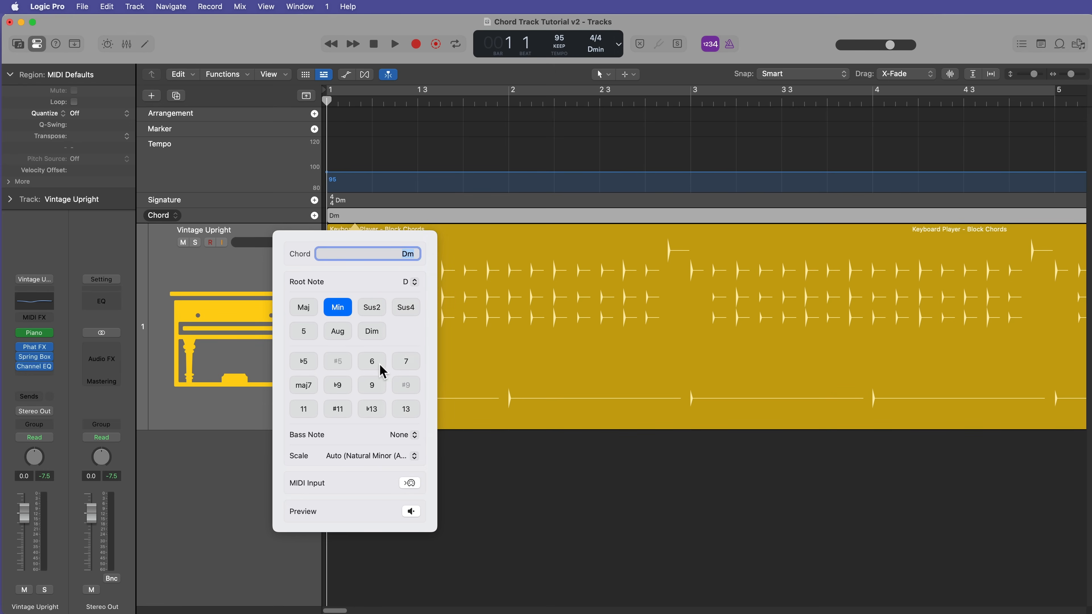
left_click(406, 366)
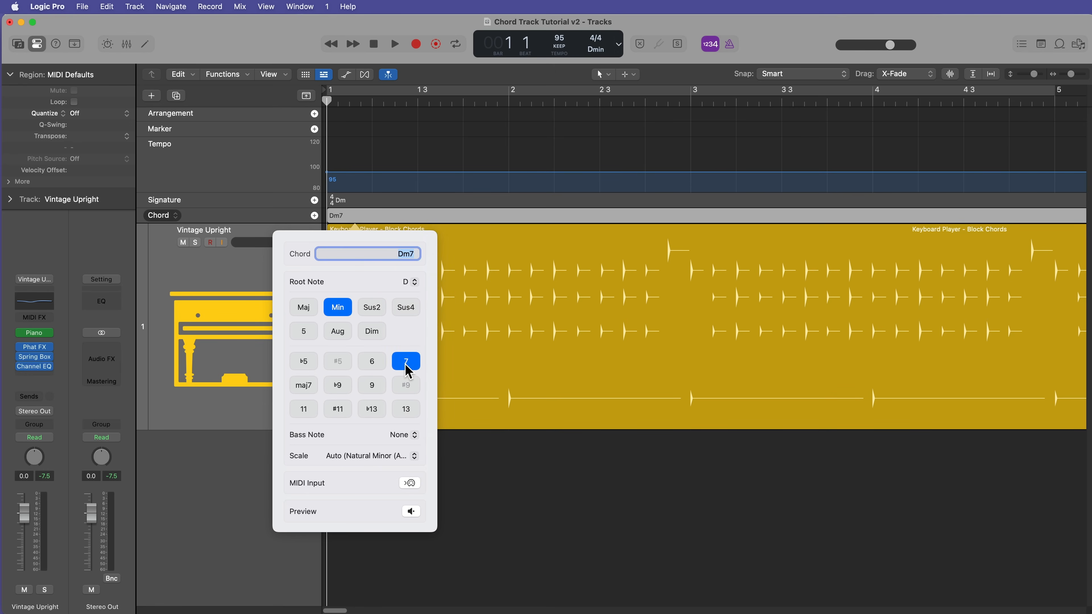
left_click(529, 490)
key("space")
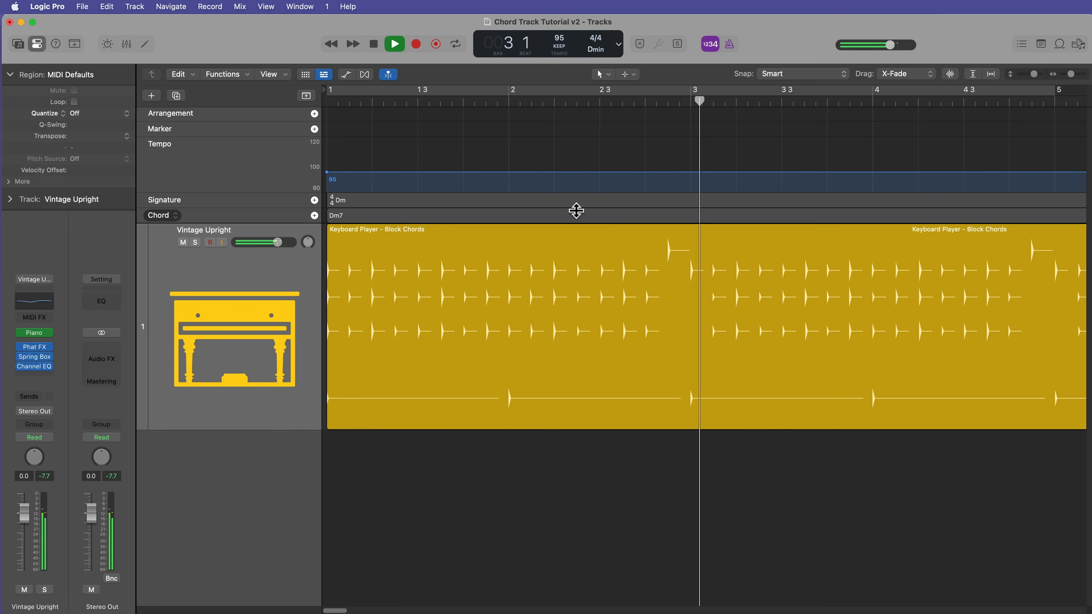
key("space")
Add a C major chord at bar 2 of the Chord track and play the progression from the start
left_click_drag(537, 100, 509, 100)
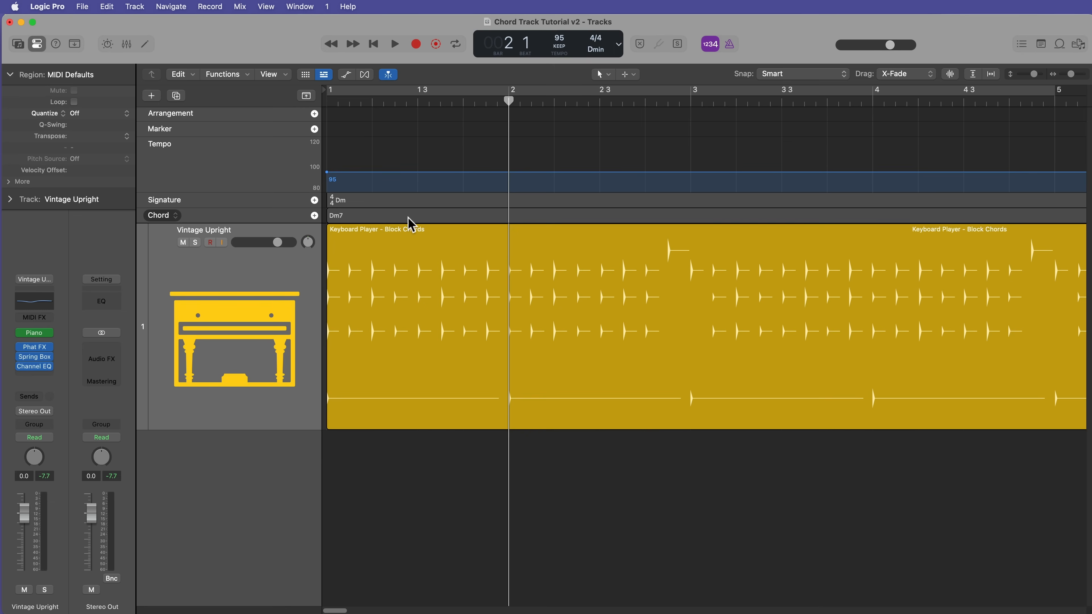
left_click_drag(516, 101, 509, 141)
left_click(314, 215)
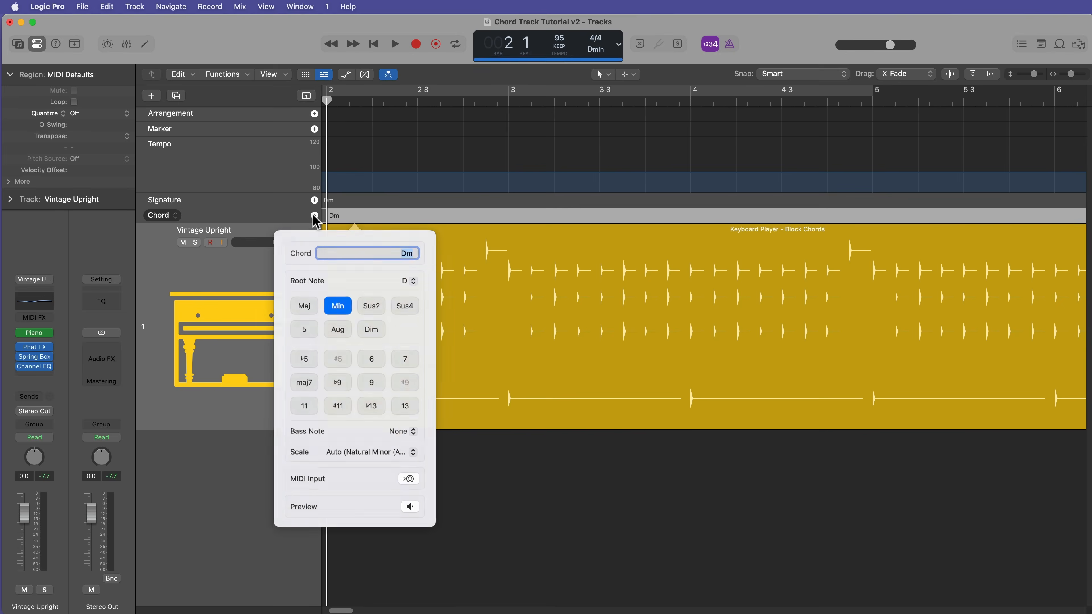
left_click(406, 283)
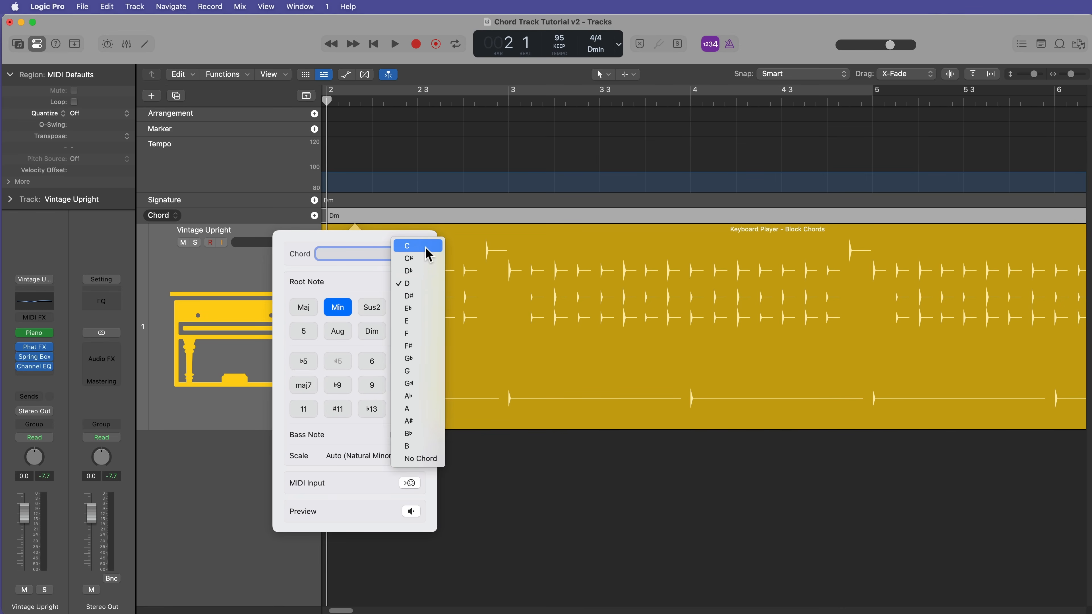
left_click(412, 245)
left_click(306, 308)
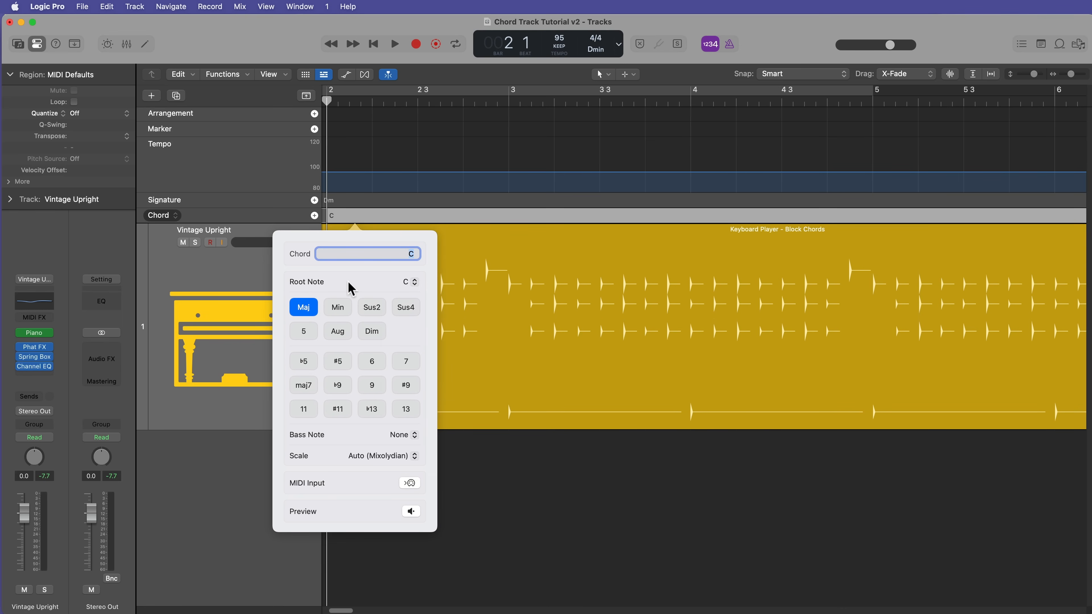
left_click(580, 512)
key("Return")
key("space")
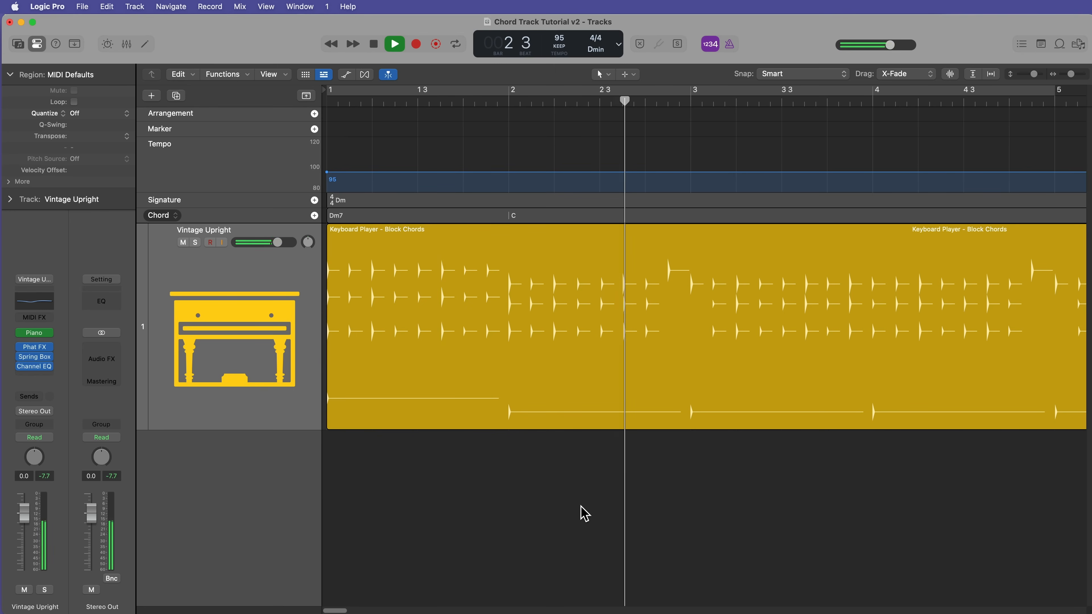
Stop playback and set the project tempo to 80 BPM
key("space")
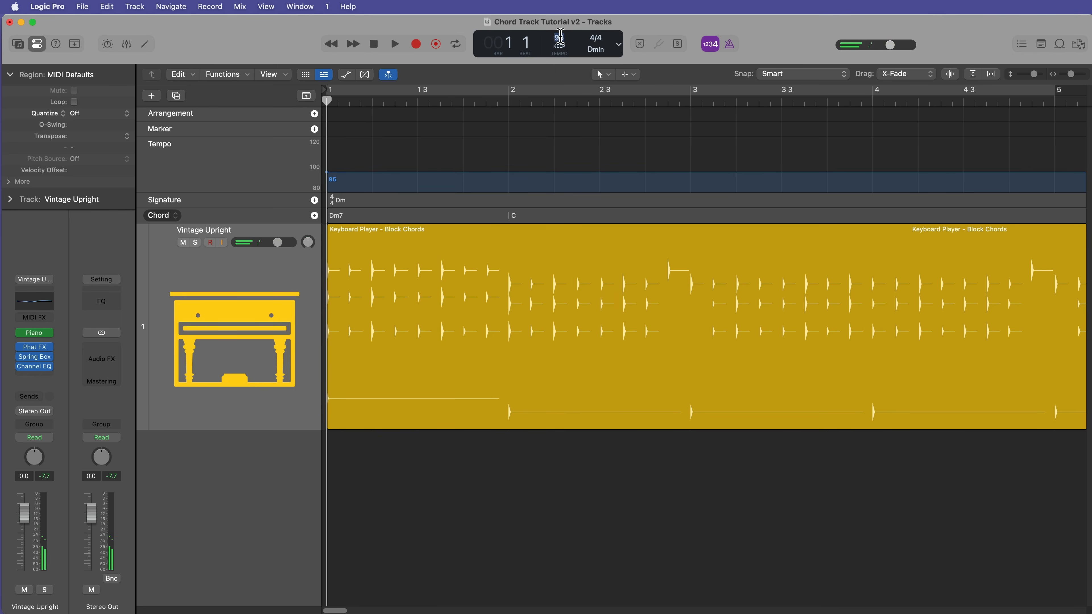
key("Return")
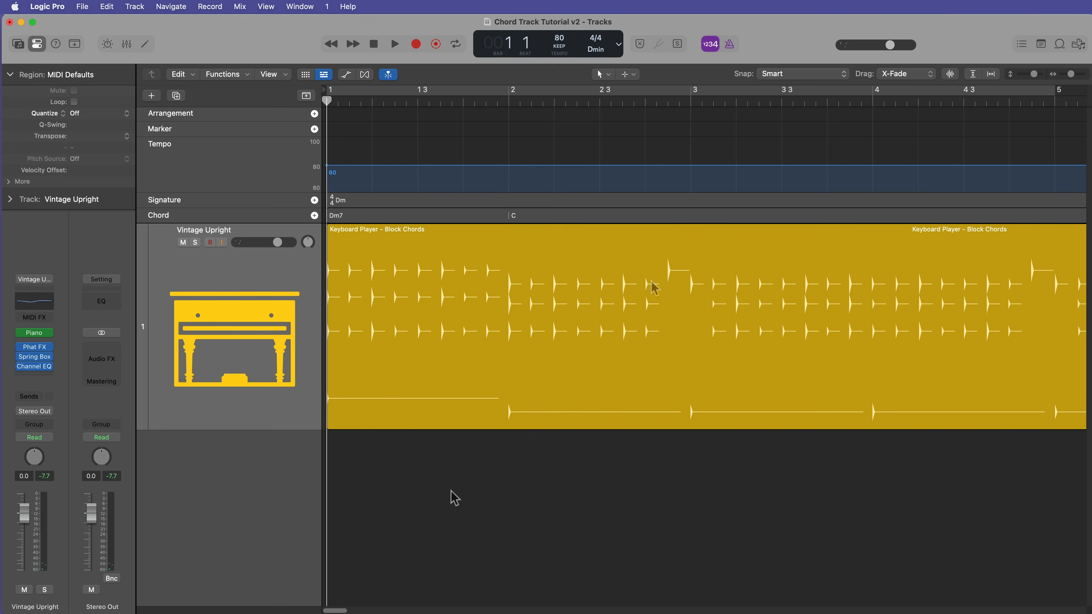
Add a B♭ major chord at bar 3 of the Chord track
left_click(690, 100)
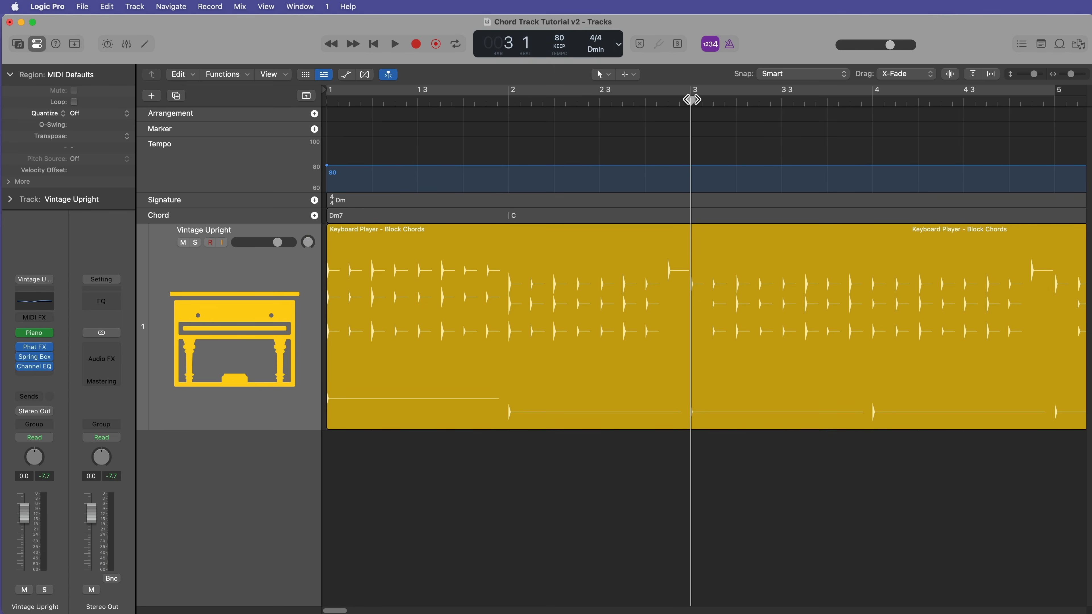
right_click(693, 215)
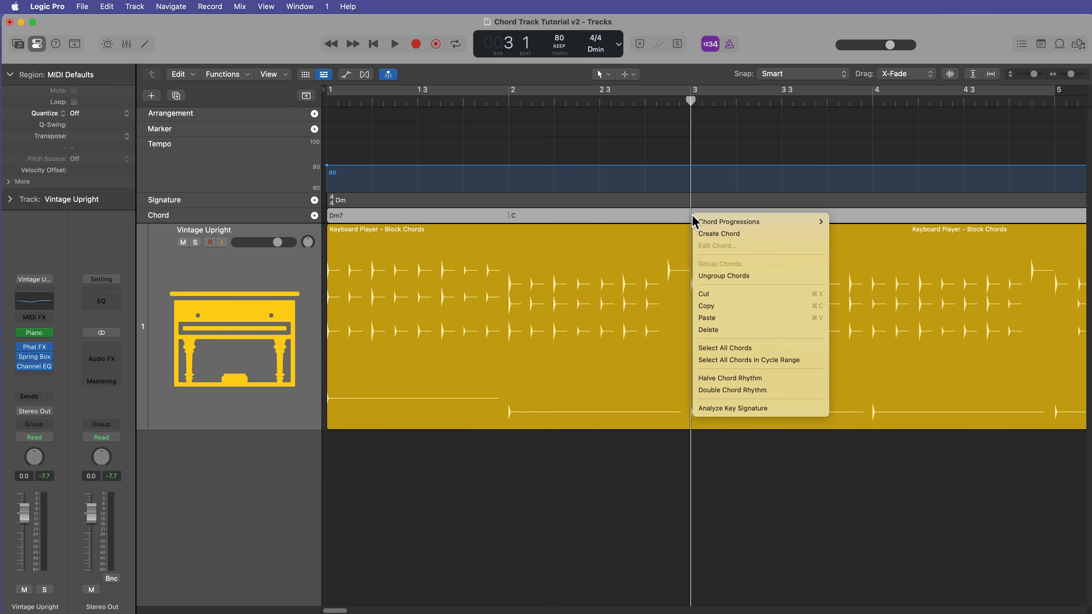
left_click(719, 233)
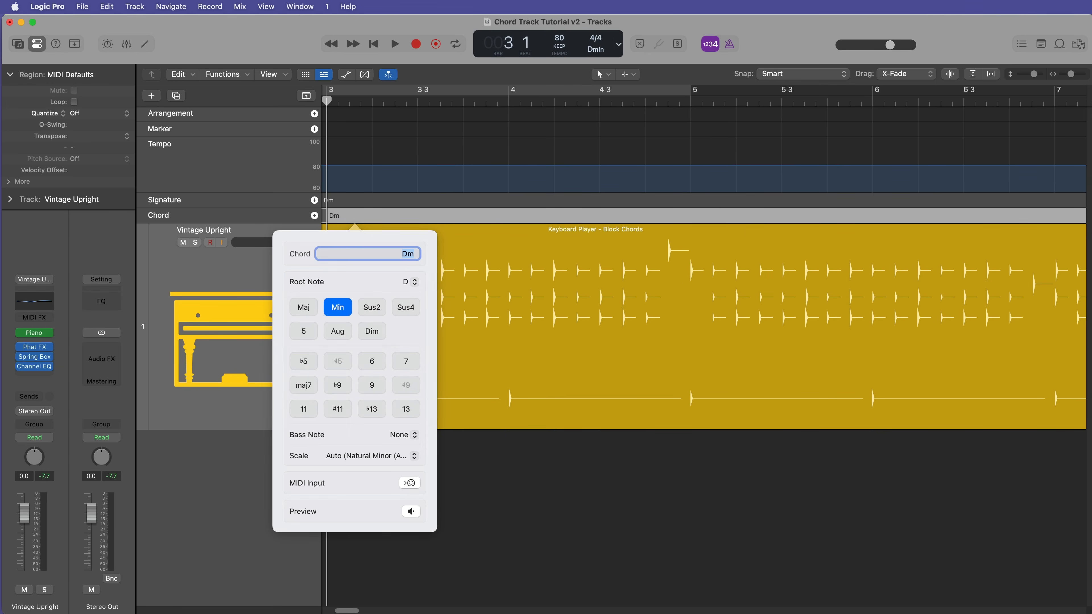
left_click(403, 282)
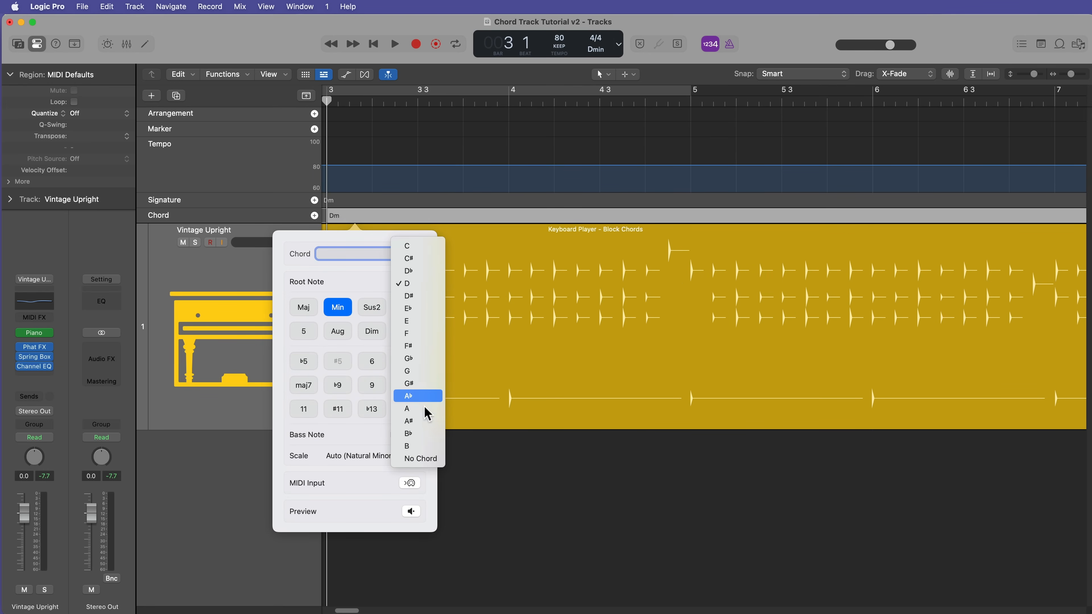
left_click(427, 433)
left_click(304, 307)
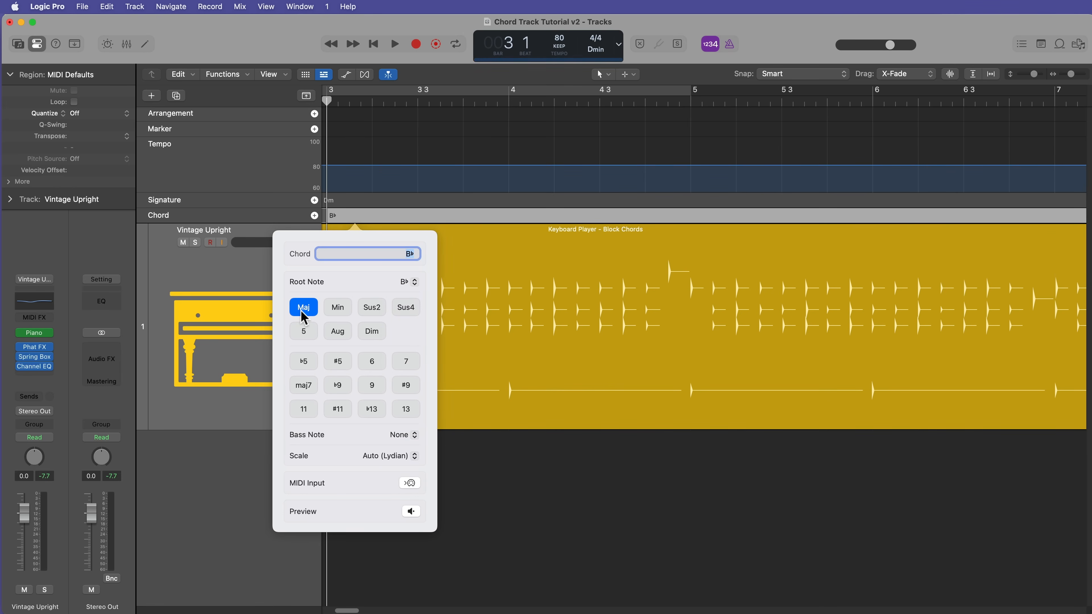
left_click(593, 517)
Play the chord progression from bar 1 and stop it after the B♭ chord has sounded
key("Return")
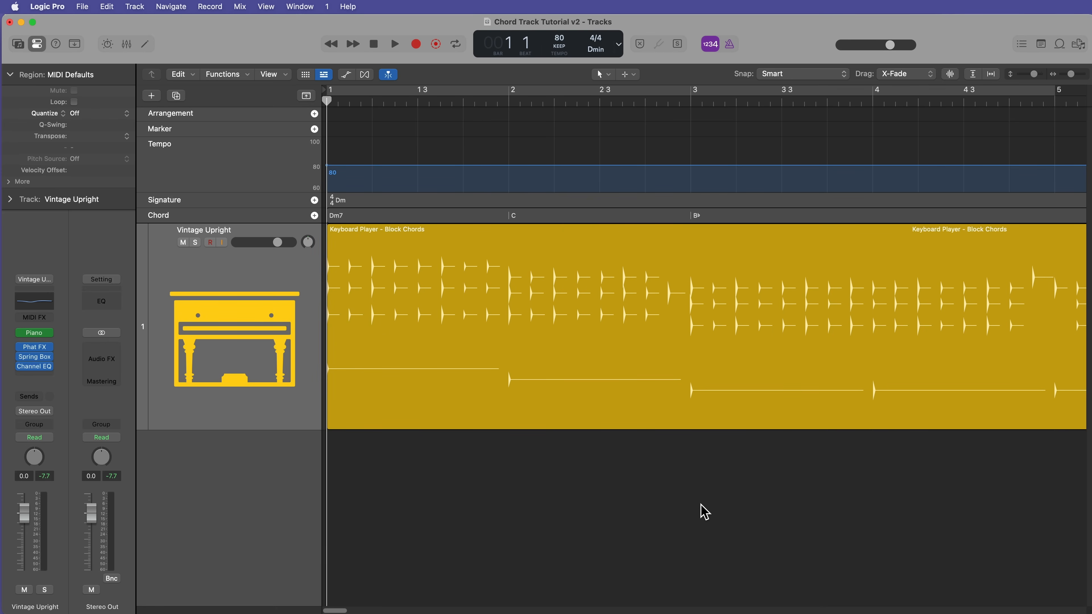
key("super+Left")
key("super+Left")
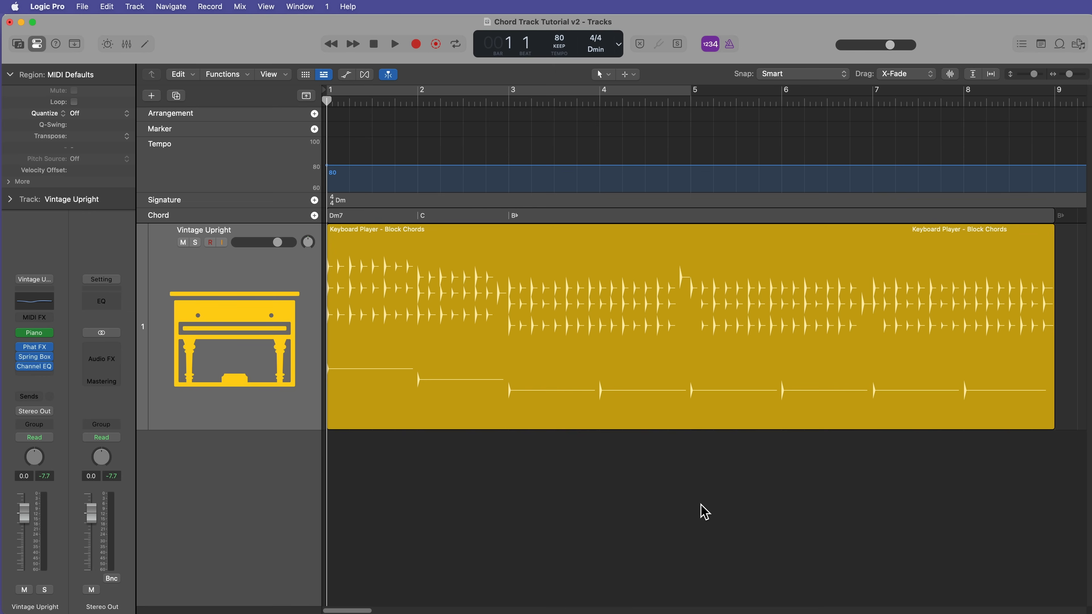
key("space")
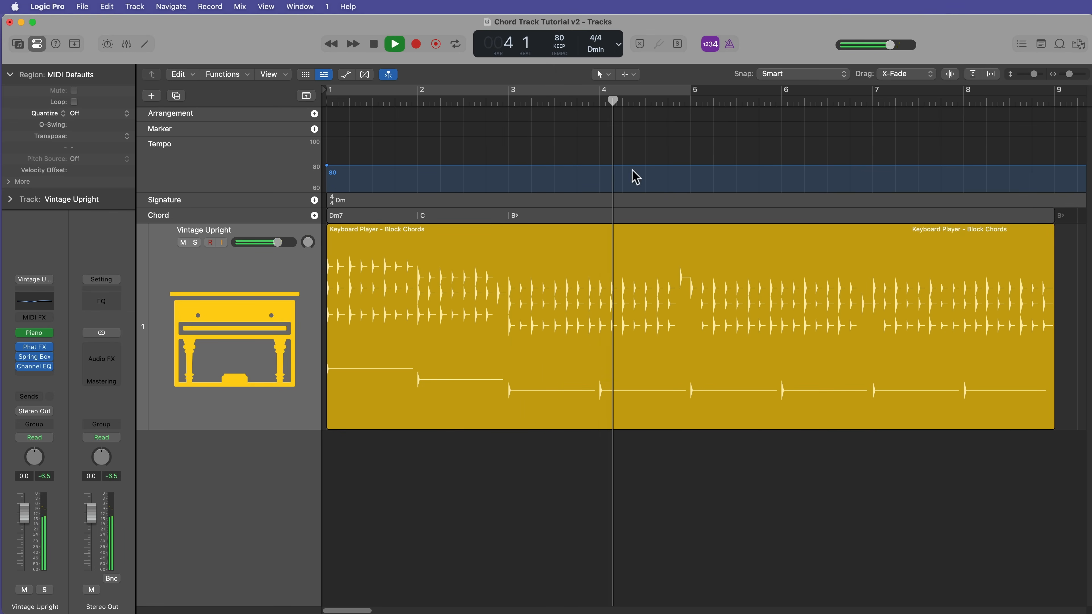
key("space")
Copy the C chord from bar 2 to just before bar 4 and return the playhead to bar 1
left_click_drag(626, 102, 601, 120)
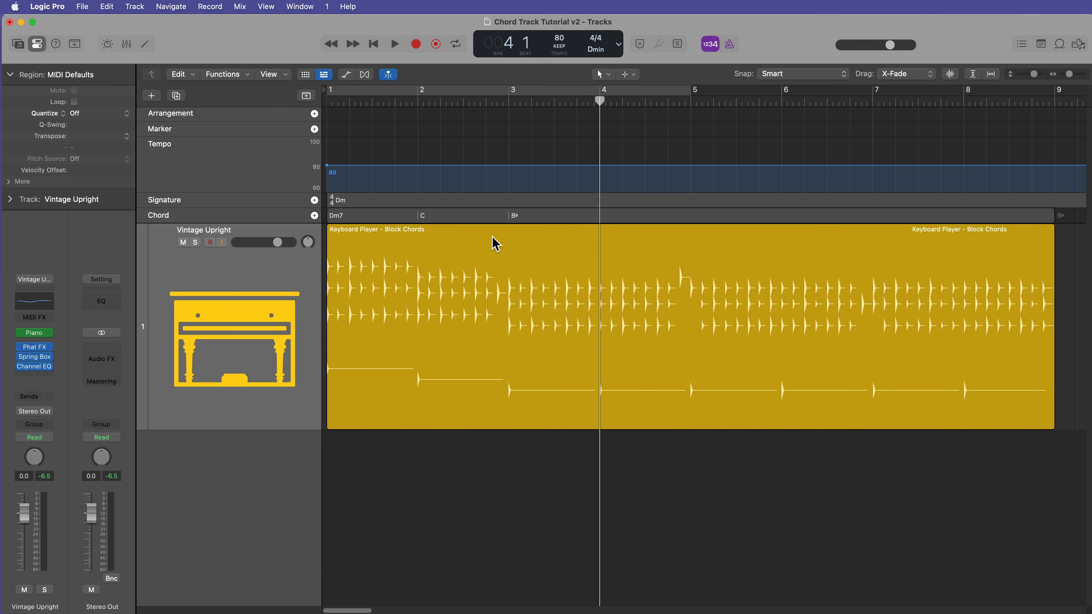
left_click(480, 216)
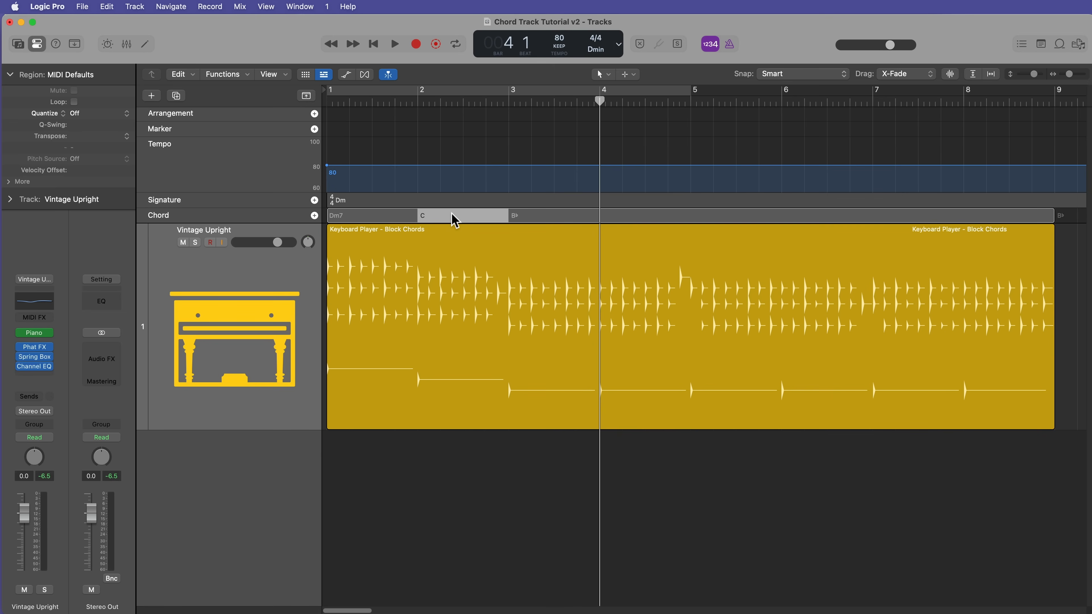
left_click(378, 216)
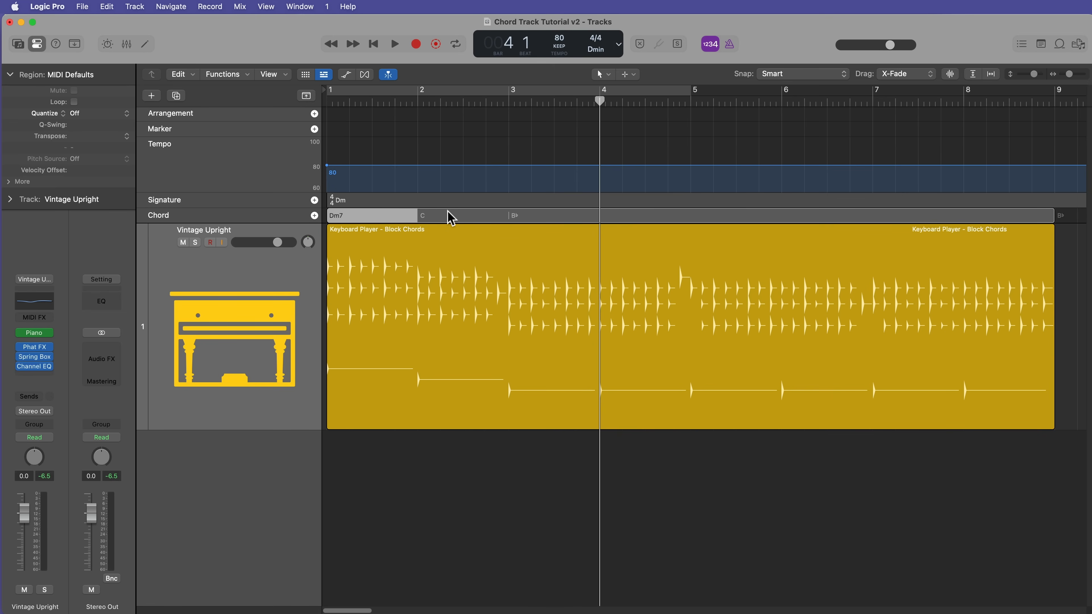
left_click(453, 216)
left_click(542, 218)
left_click(478, 215)
left_click(397, 213)
left_click(446, 216)
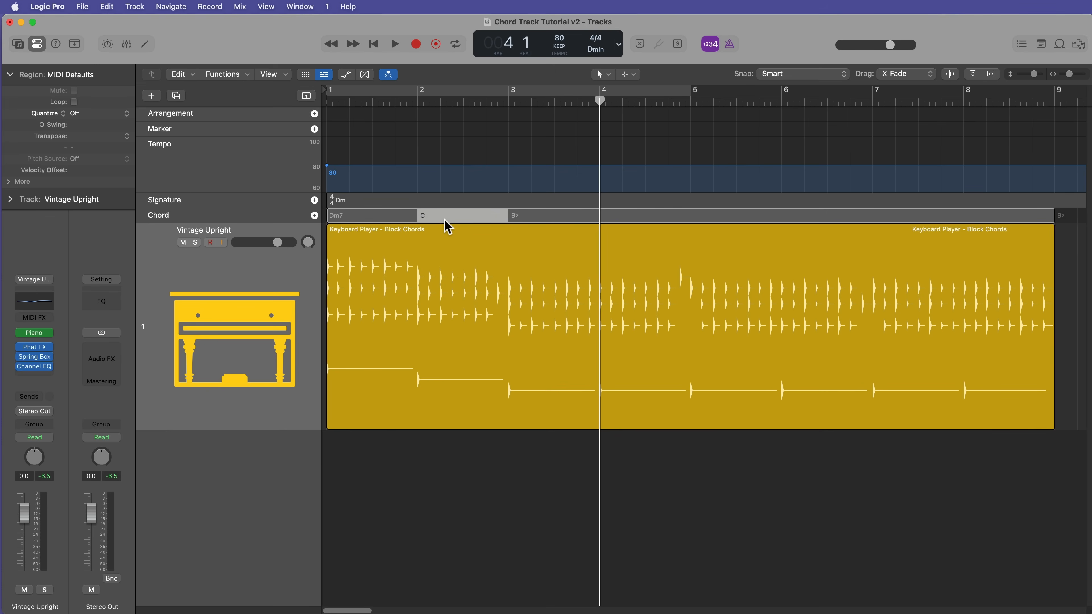
left_click_drag(449, 220, 588, 219)
key("Return")
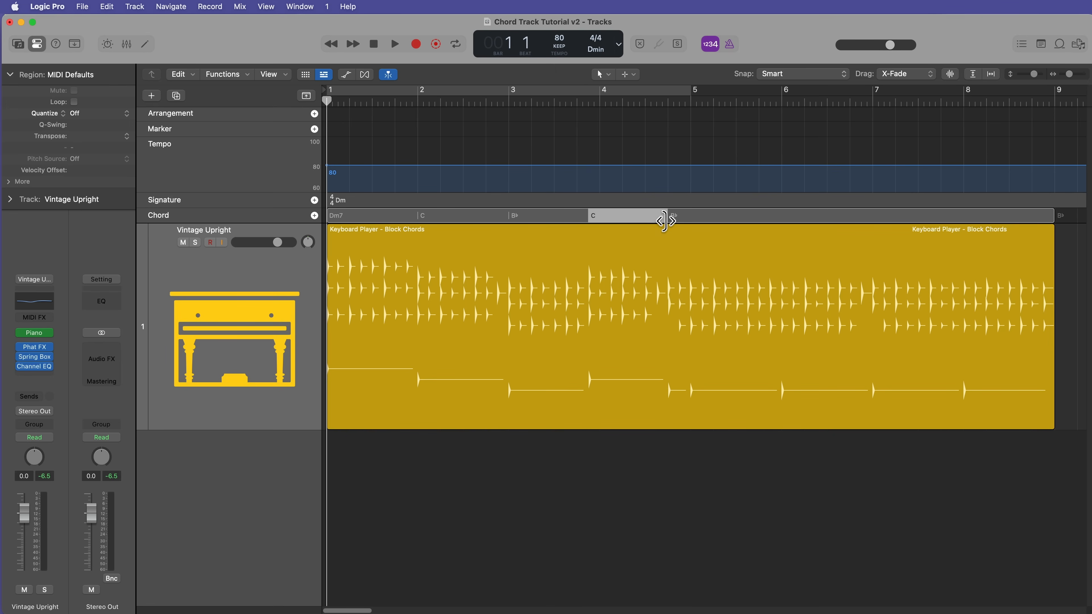
Adjust the edges of the copied C chord so that it spans exactly from bar 4 to bar 5
left_click_drag(669, 216, 690, 219)
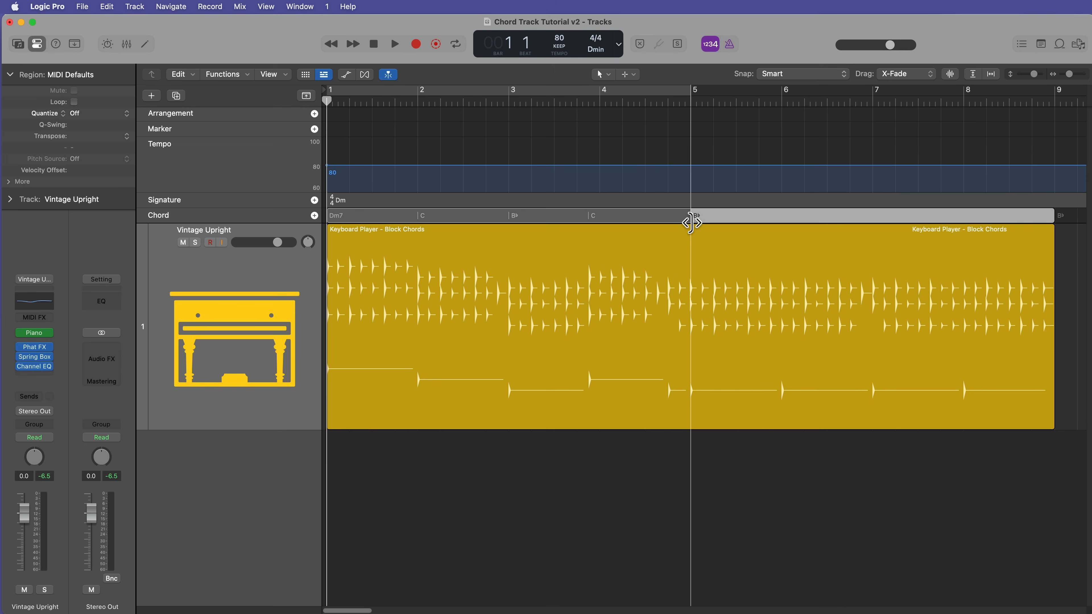
left_click(609, 224)
left_click_drag(588, 218, 600, 220)
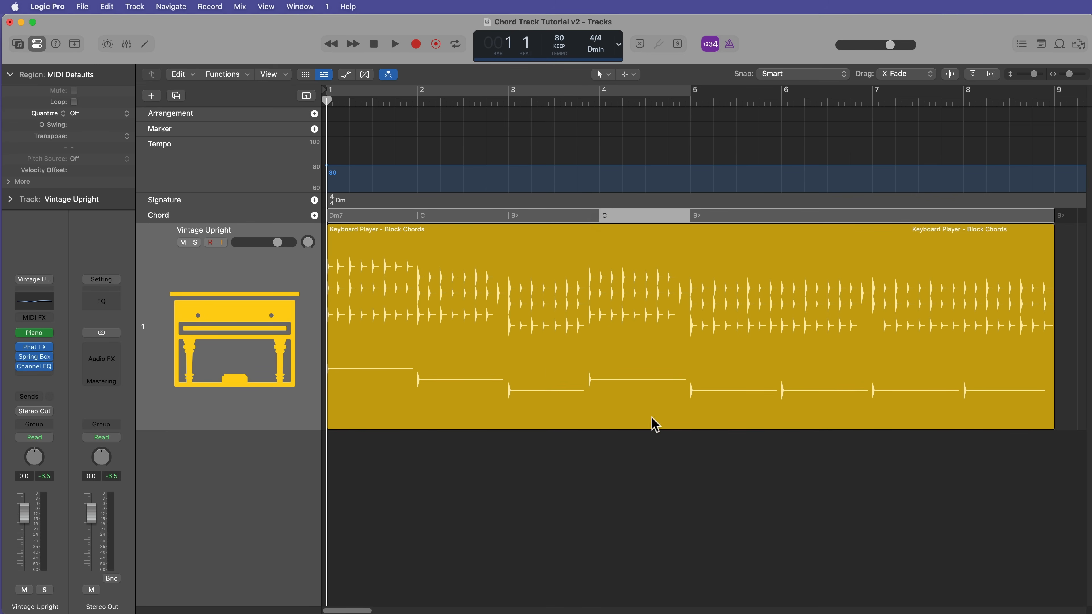
left_click(671, 490)
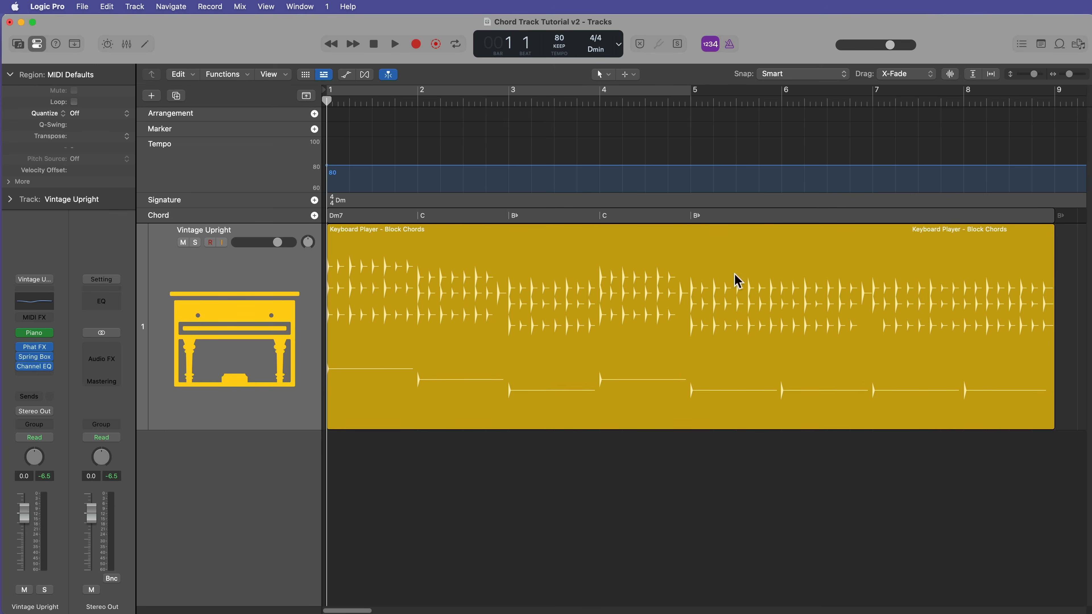
Place the playhead at bar 5 and look through the Chord track commands available there
left_click_drag(717, 100, 690, 106)
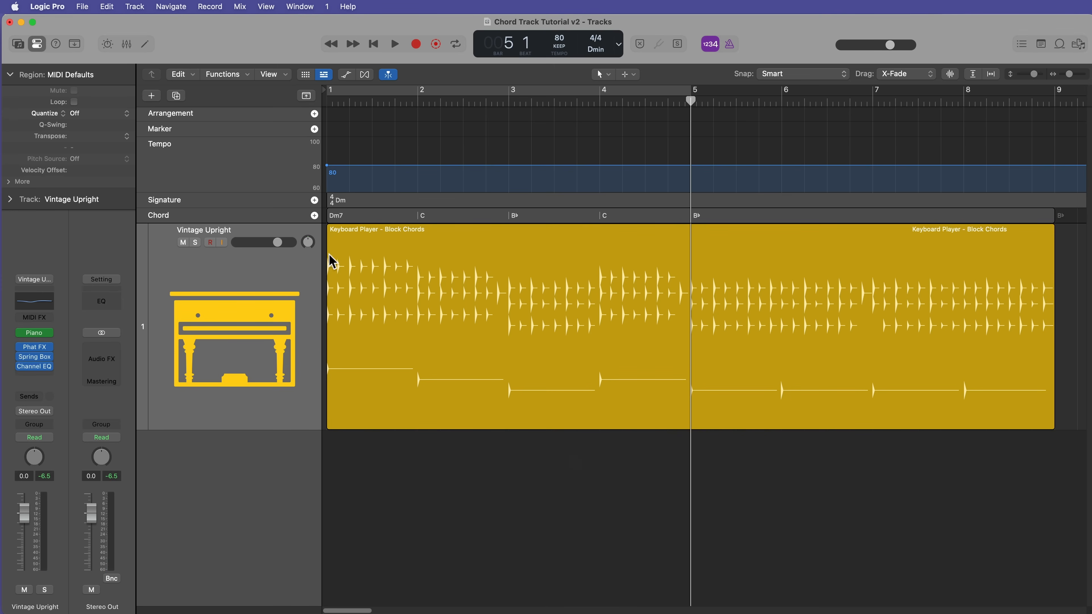
right_click(693, 215)
mouse_move(734, 223)
left_click(598, 494)
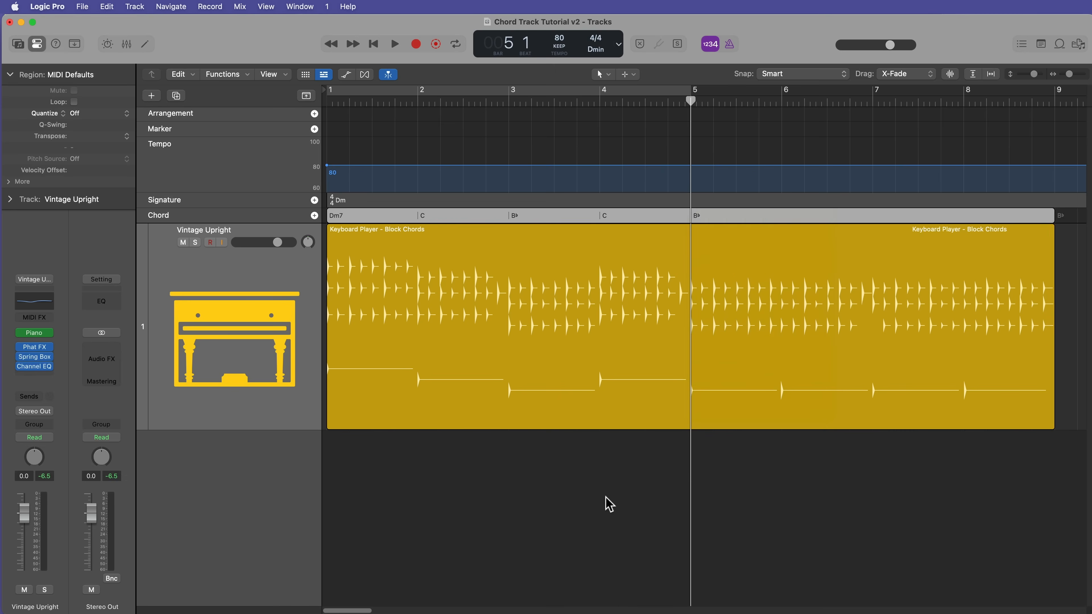
Assign Control-Option-Command-C to the main window's Create Chord command in the key command assignments
left_click(49, 7)
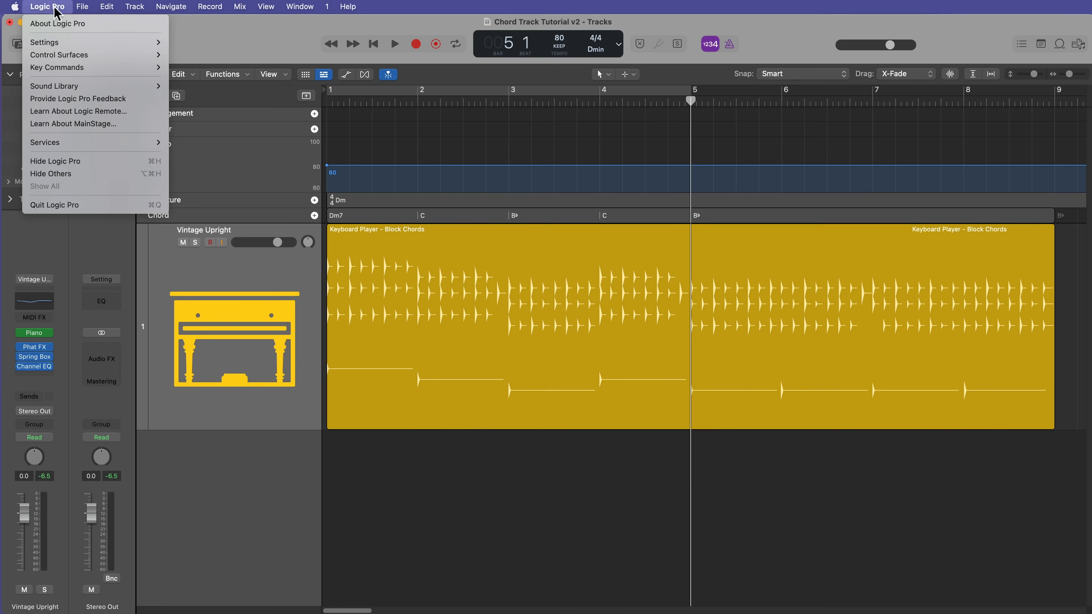
mouse_move(75, 68)
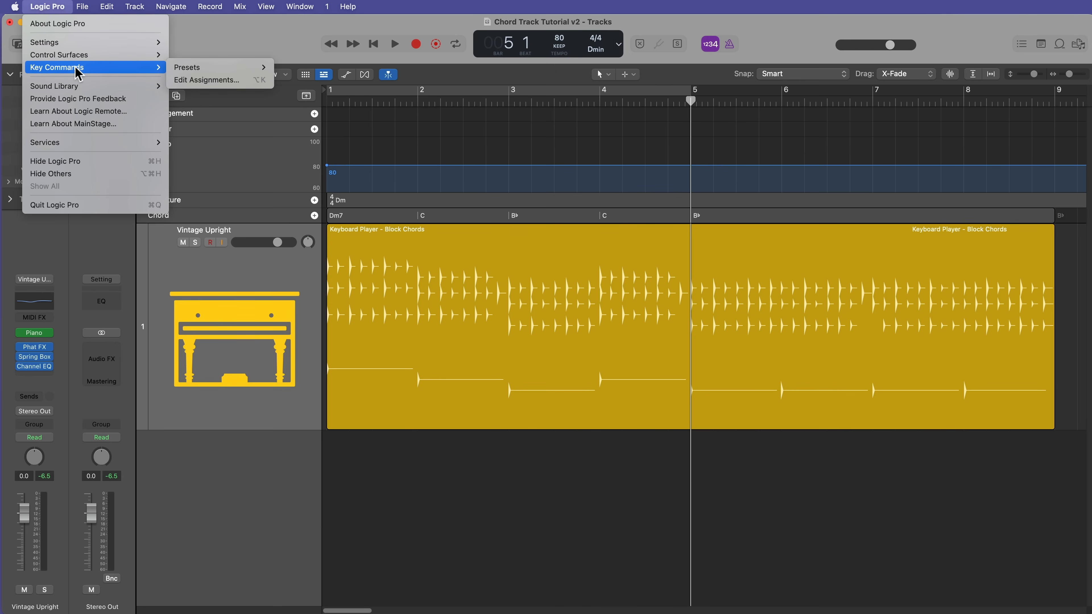
left_click(208, 79)
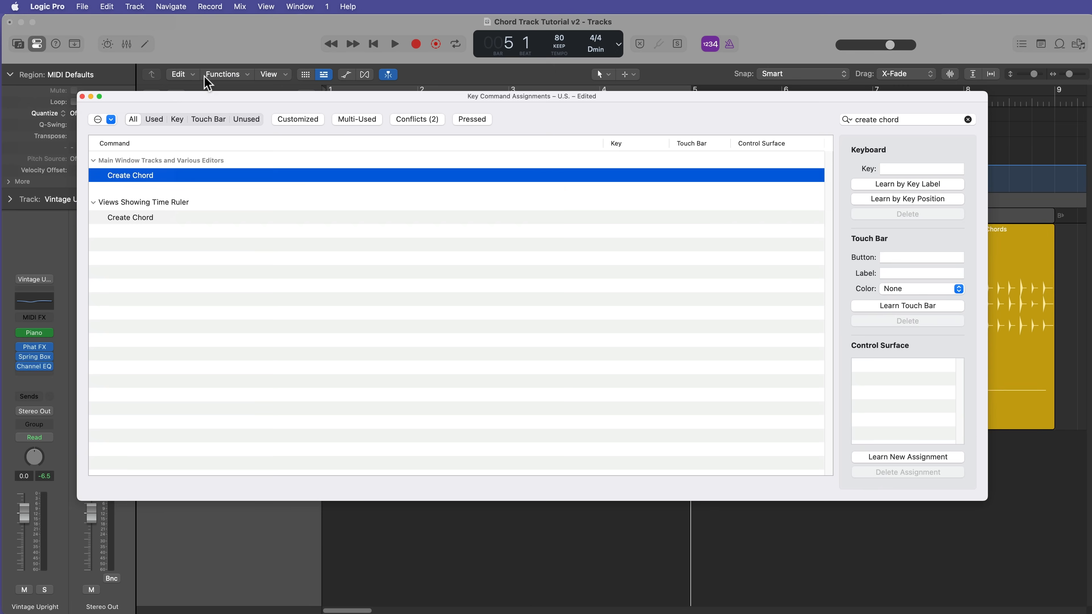
left_click(869, 118)
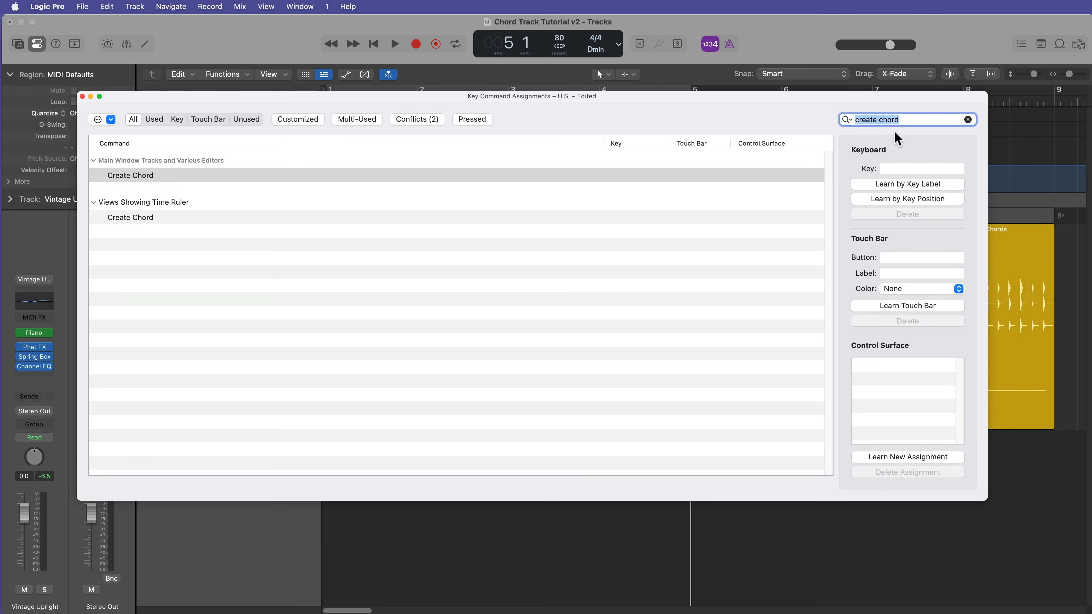
mouse_move(196, 178)
left_click(874, 199)
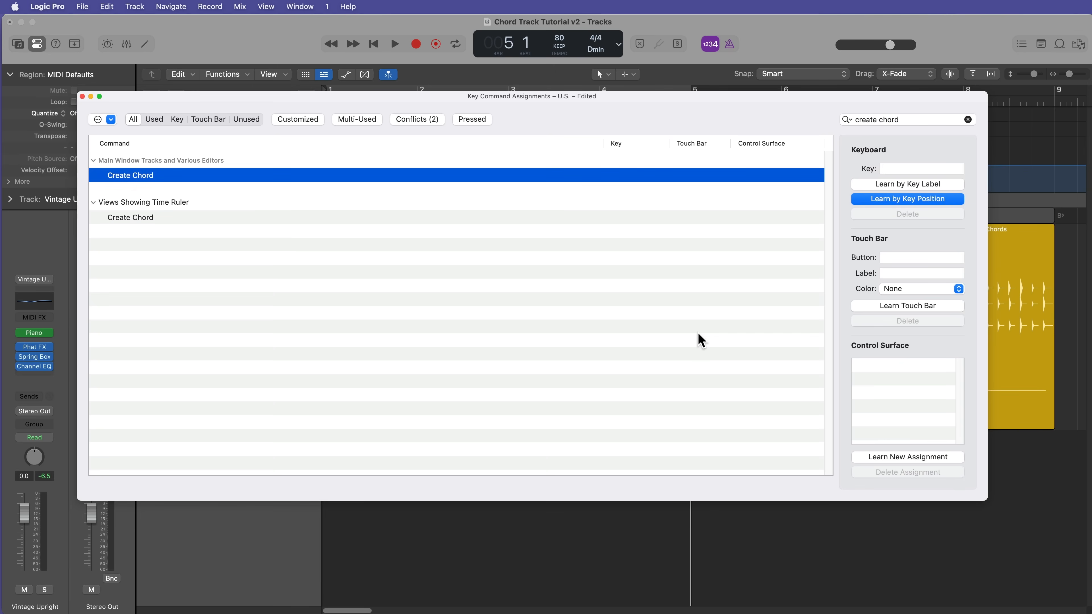
key("ctrl+alt+super+c")
left_click(83, 96)
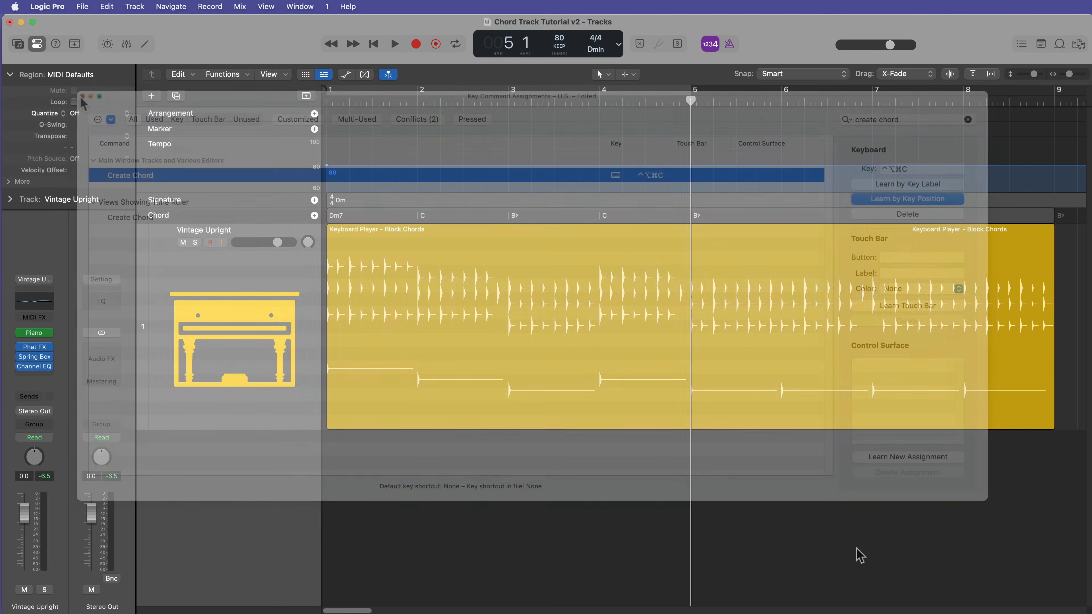
Set the snap mode to Bar and place the playhead at bar 5
left_click_drag(699, 103, 691, 129)
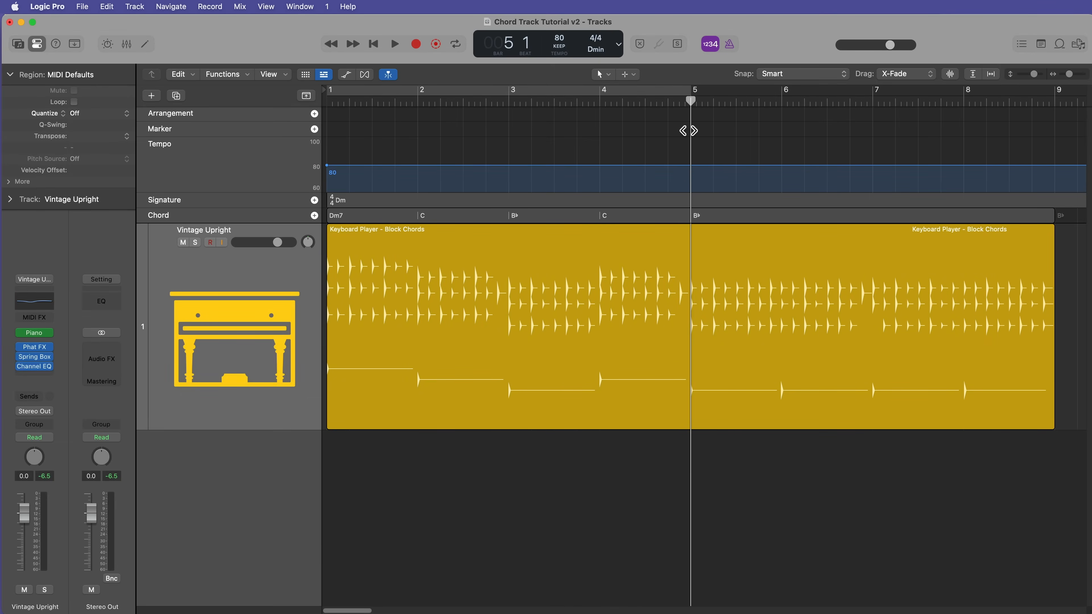
left_click(815, 74)
left_click(811, 90)
left_click_drag(709, 106, 701, 113)
Create a chord at the playhead in bar 5, try Dm7, and settle on Dm
key("alt+shift+c")
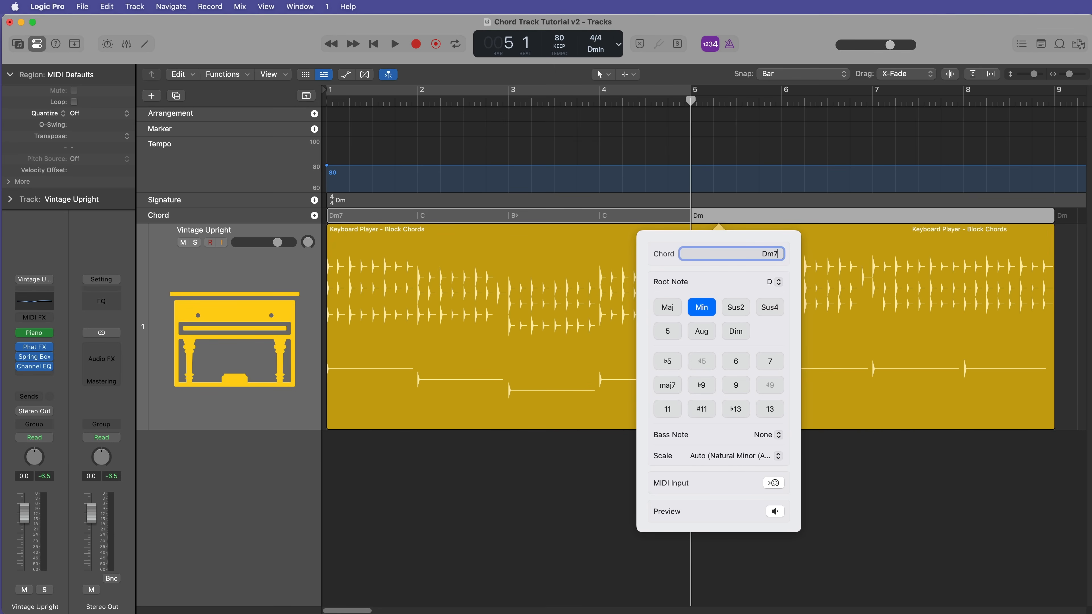
key("Return")
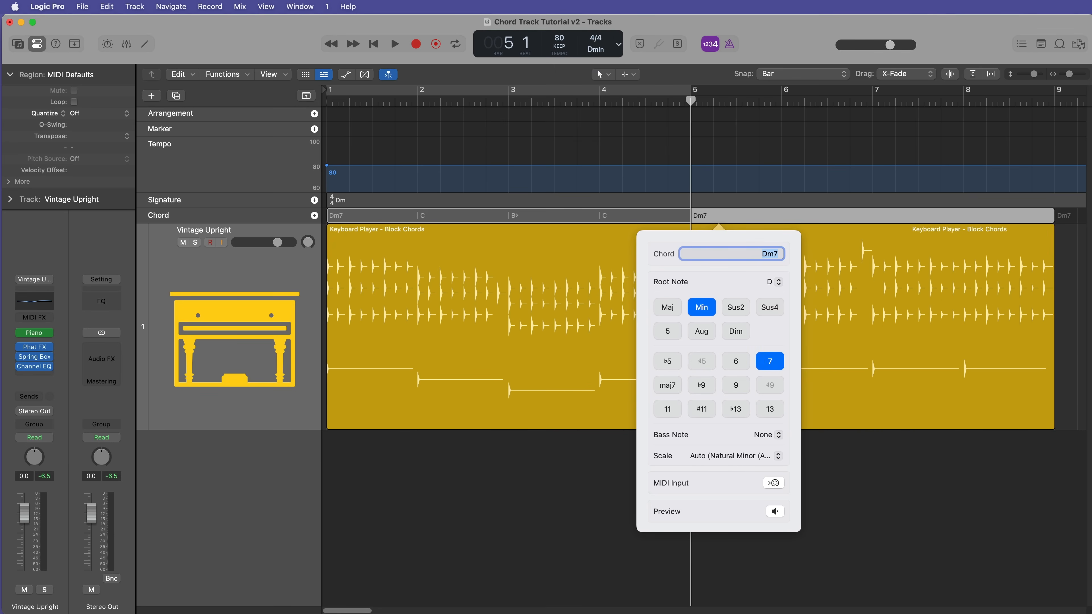
key("Return")
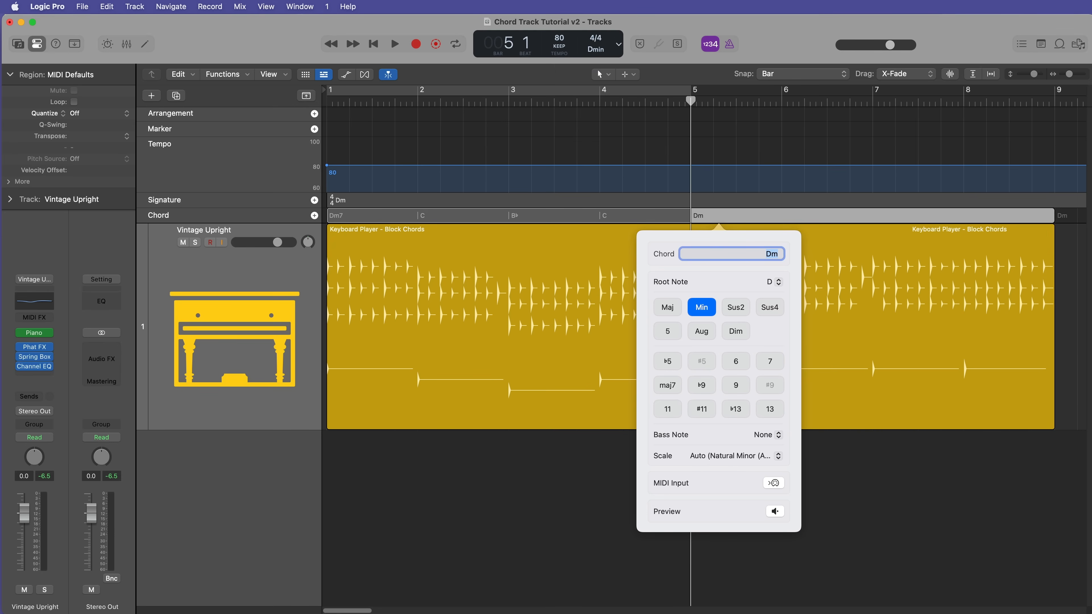
left_click(913, 503)
Step the playhead forward and backward bar by bar, finishing at bar 6
key("period")
key("period")
key("period")
key("comma")
key("comma")
key("comma")
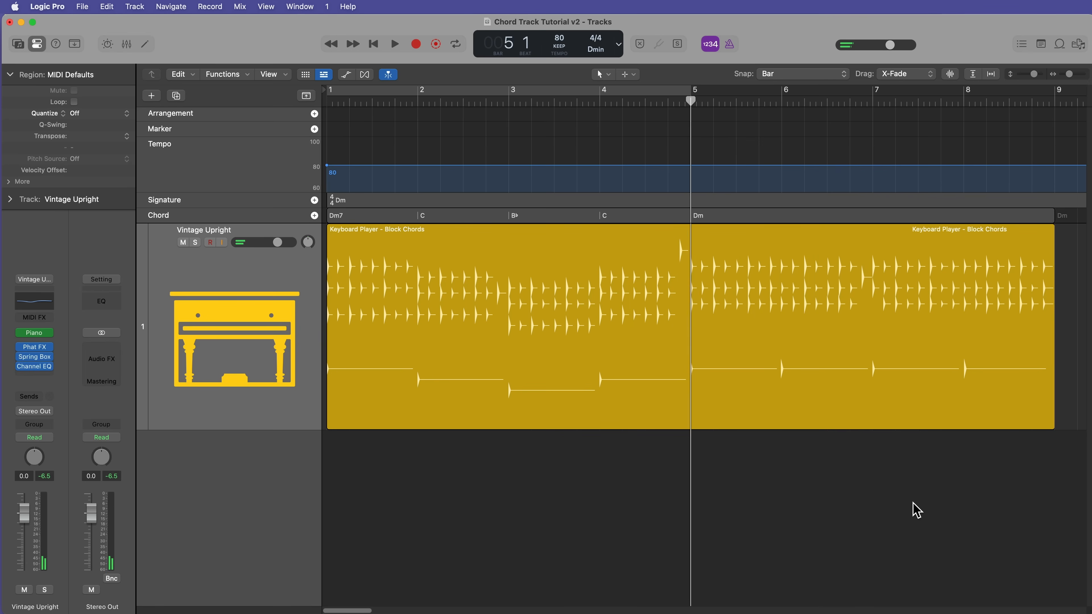
key("comma")
key("period")
key("period")
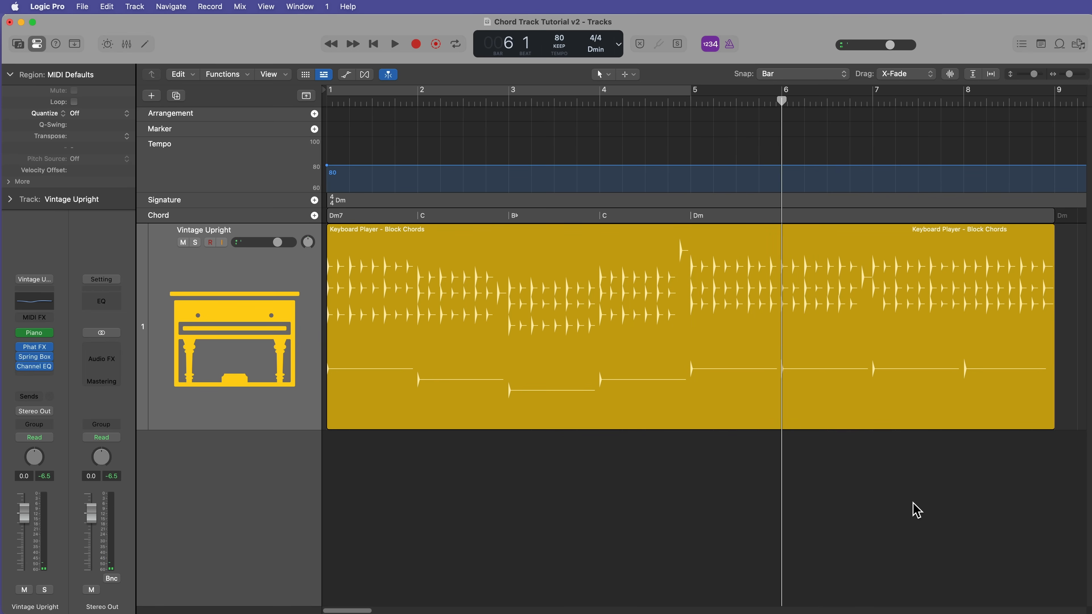
Add a C major chord at bar 6 of the Chord track and advance the playhead to bar 7
key("ctrl+c")
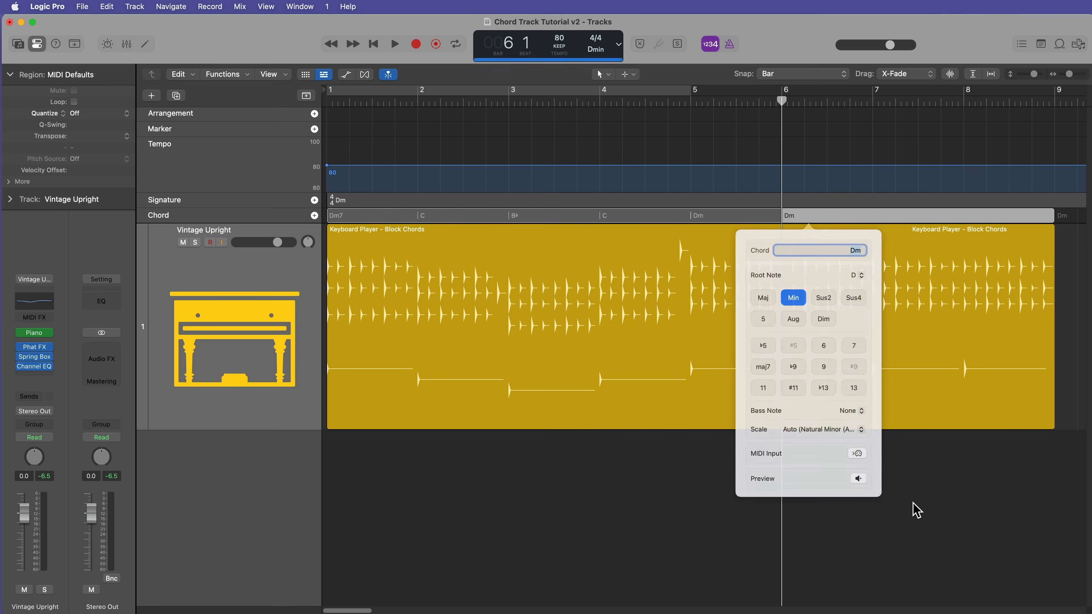
type("C")
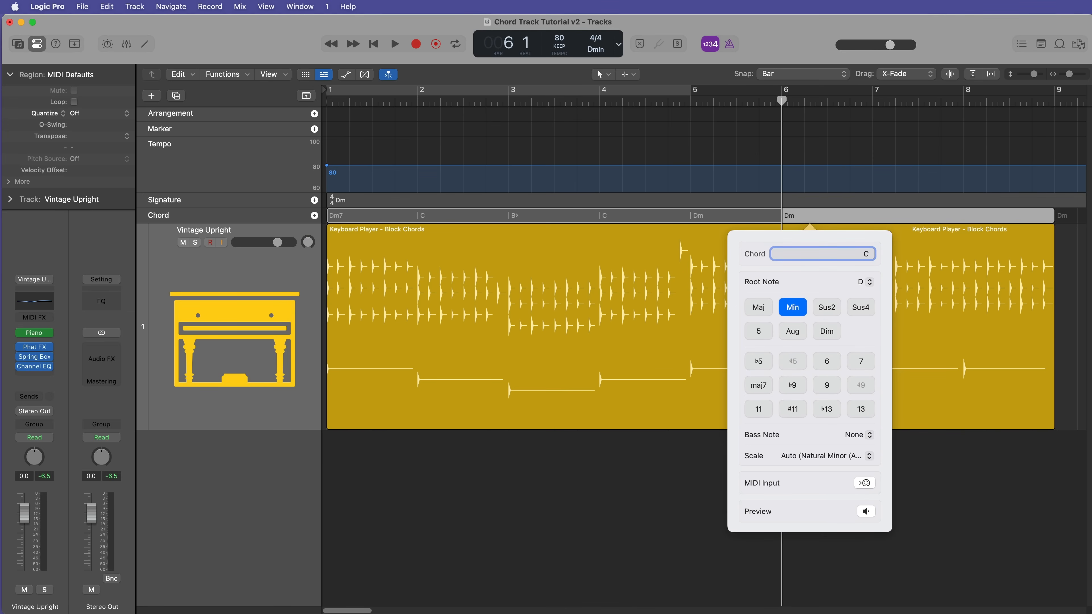
left_click(963, 514)
key("period")
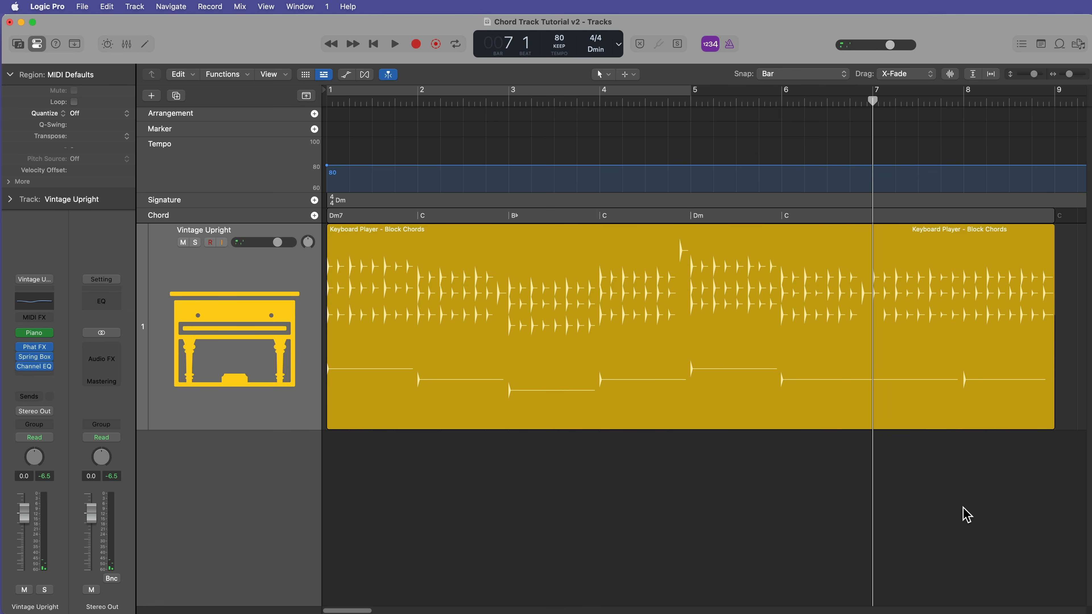
Create a B♭ chord at bar 7 of the Chord track and advance the playhead to bar 8
key("ctrl+c")
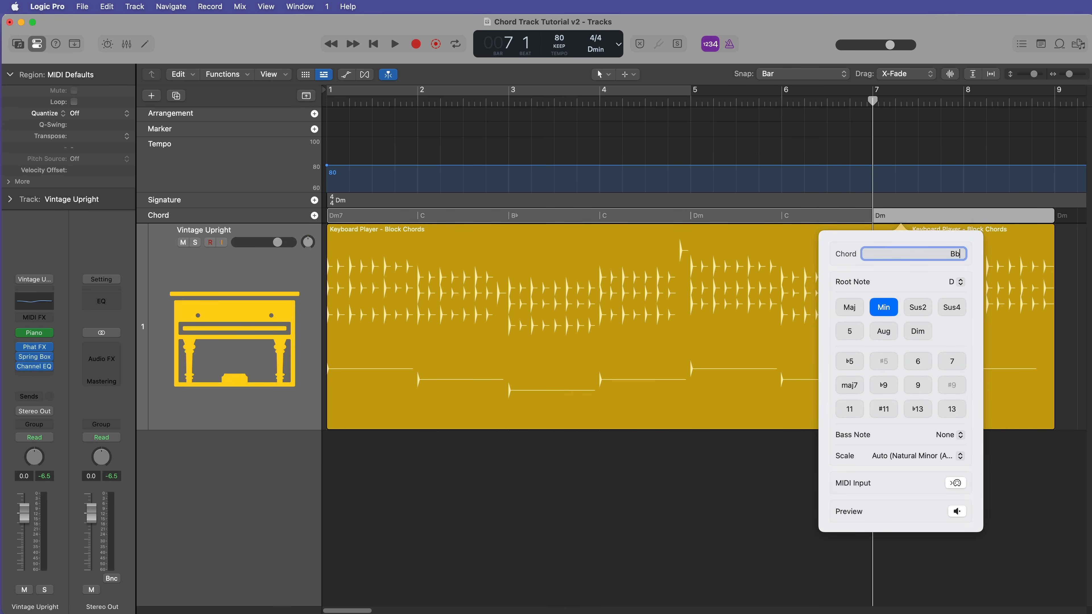
key("Return")
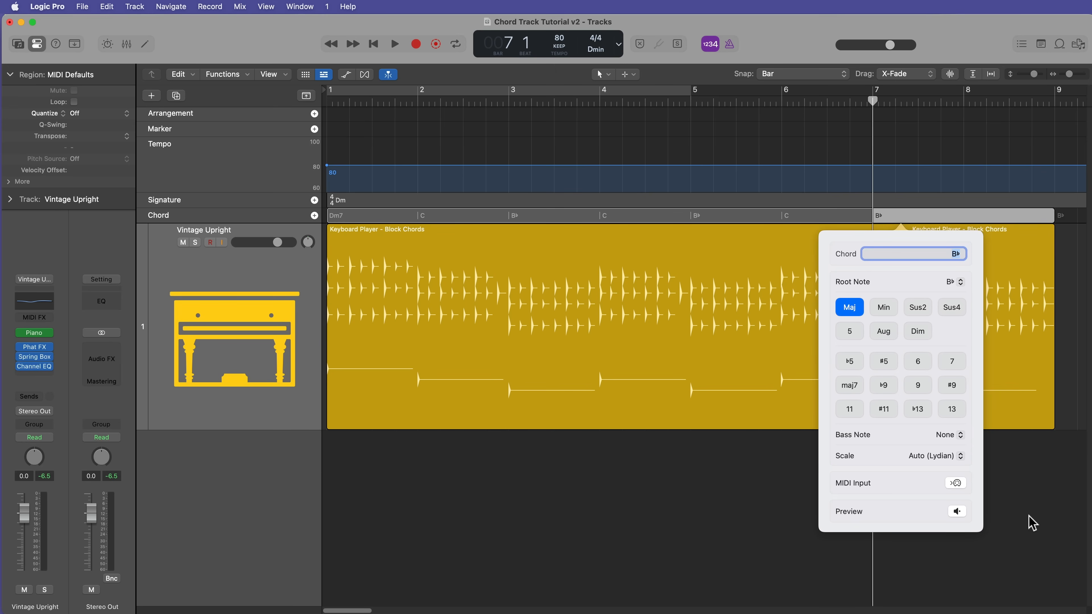
left_click(1032, 522)
key("period")
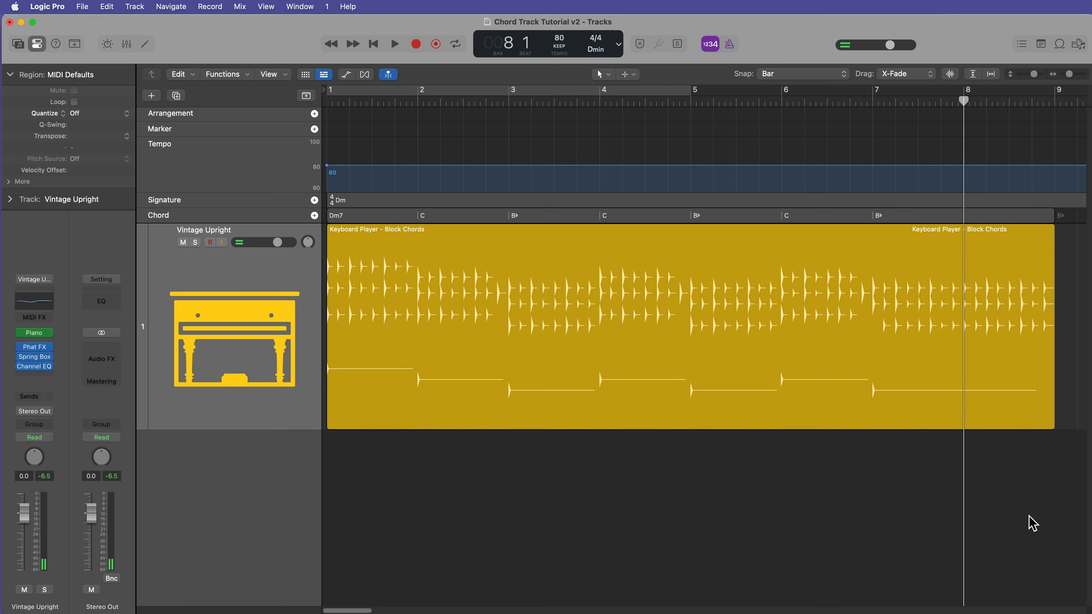
Create a C major chord at the playhead in bar 8
key("ctrl+alt+super+c")
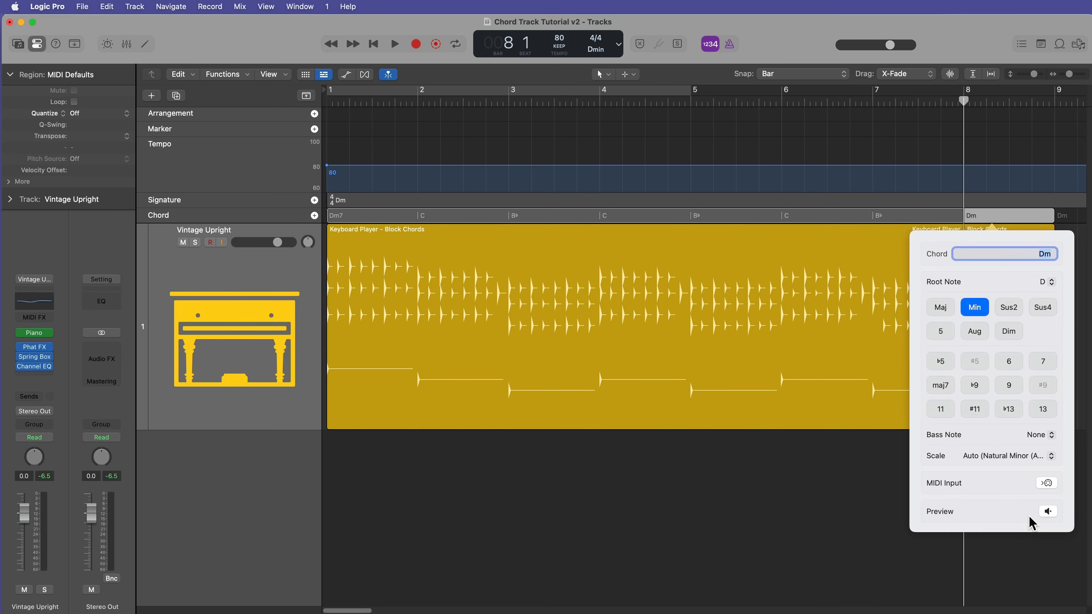
key("BackSpace")
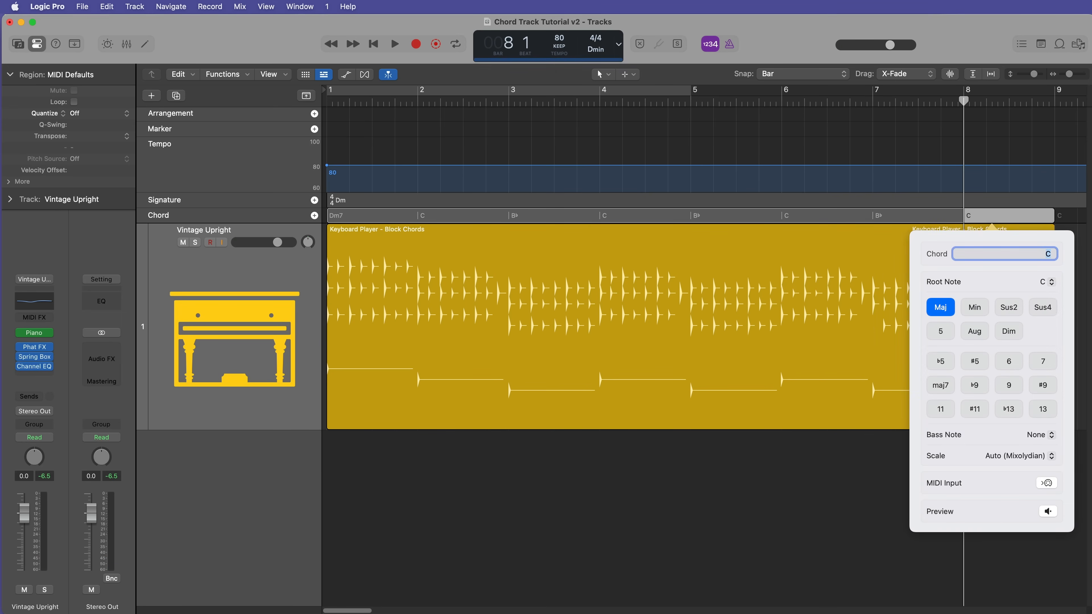
left_click(802, 540)
Assign the Pencil Tool as the secondary tool and draw a new chord at bar 9 of the Chord track
left_click(628, 74)
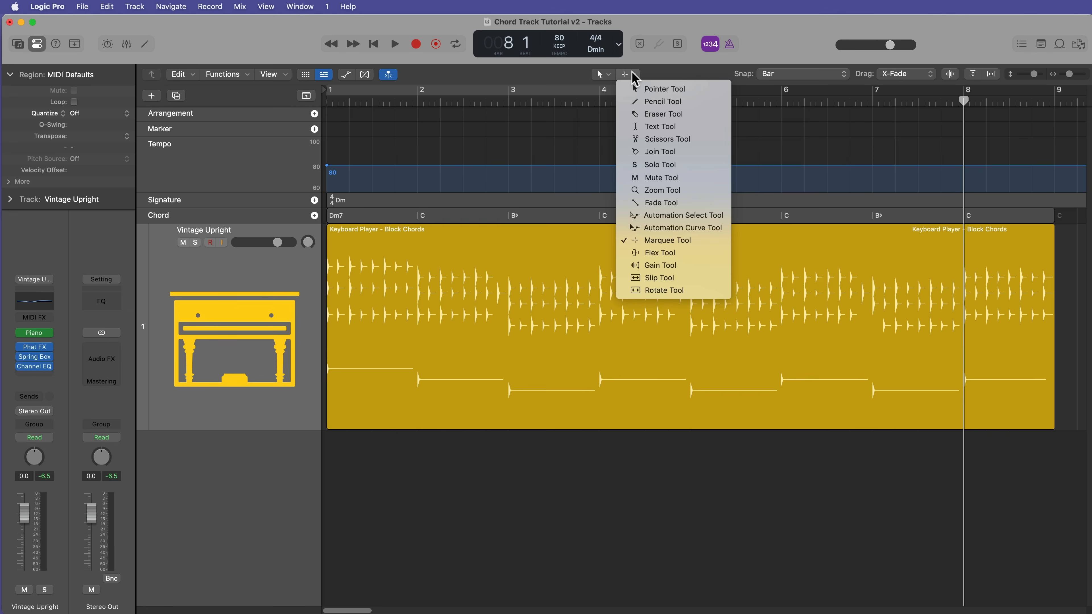
left_click(663, 101)
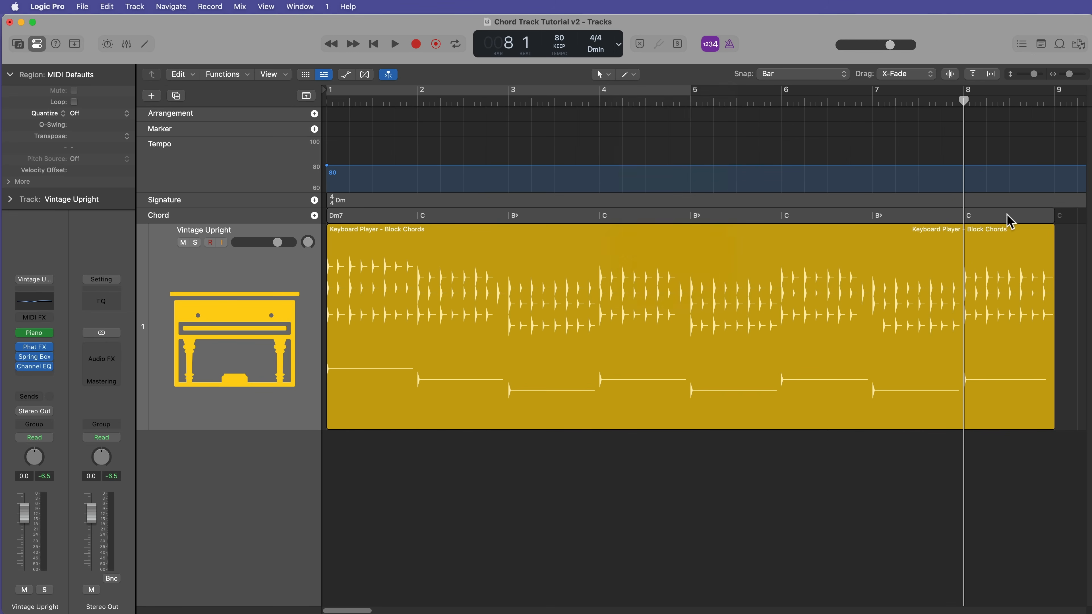
left_click(1060, 215, "super")
left_click(537, 300)
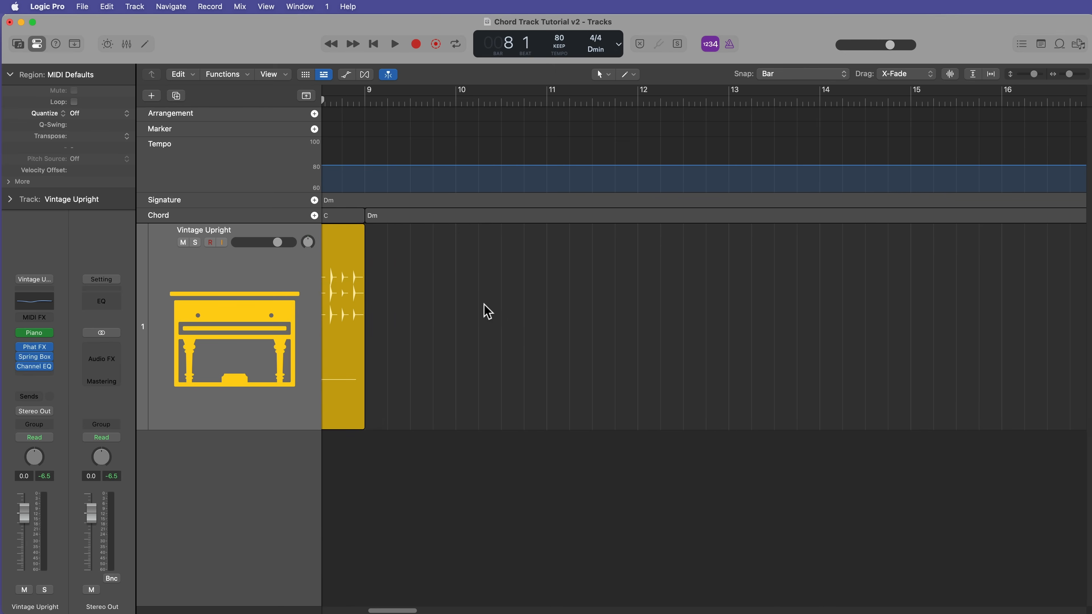
Delete the chord drawn at bar 9 and set the secondary tool back to the Marquee Tool
left_click(508, 218)
key("Delete")
scroll(508, 218, "left", 12)
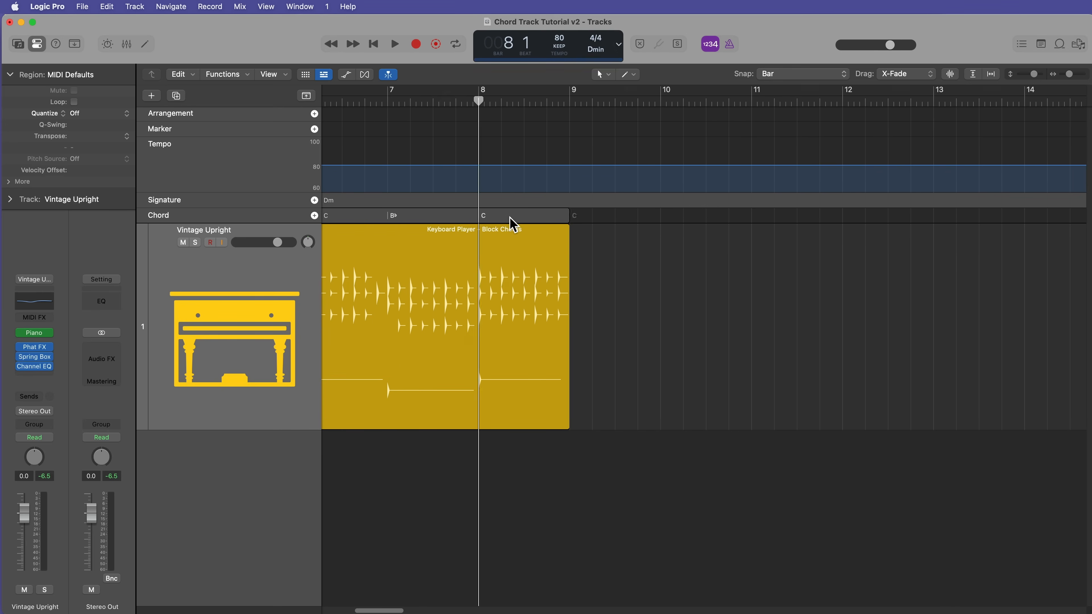
left_click(628, 75)
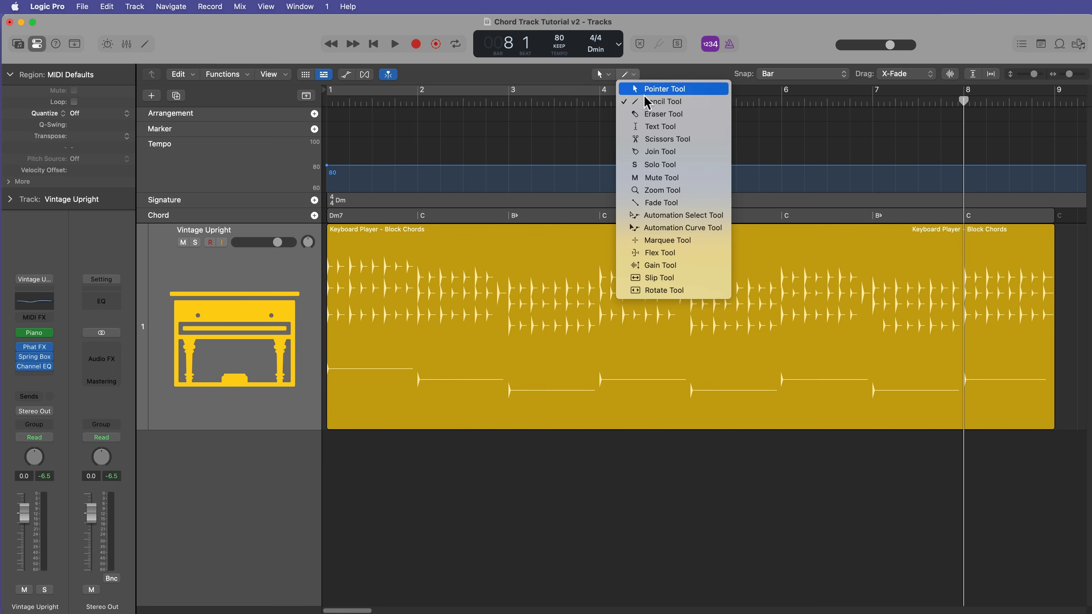
left_click(682, 241)
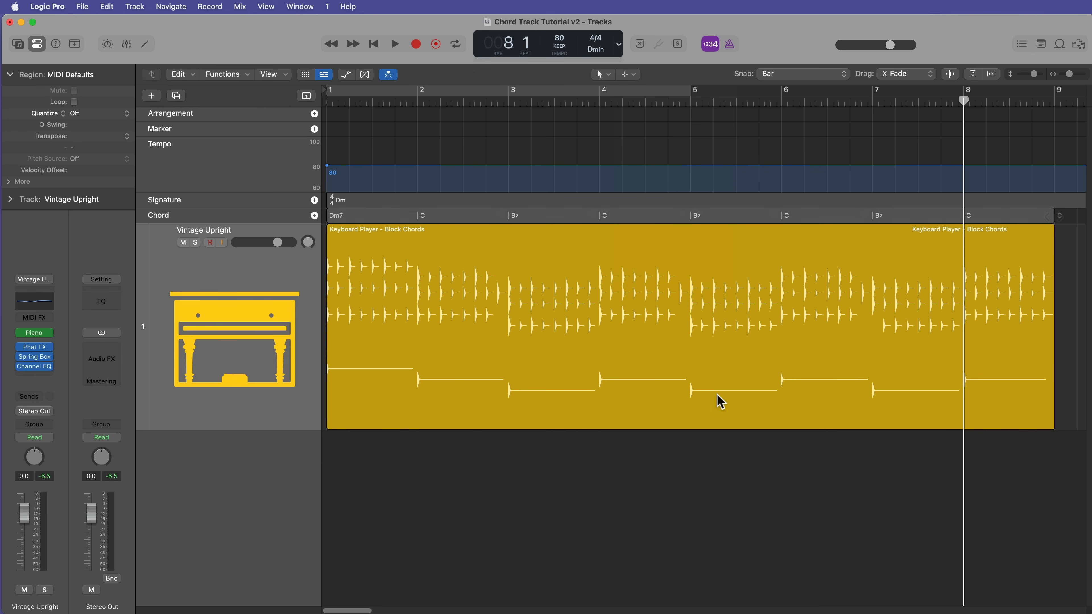
Shorten the chord group so it ends at bar 5, and select individual chords inside the group before deselecting them
left_click_drag(1053, 219, 666, 224)
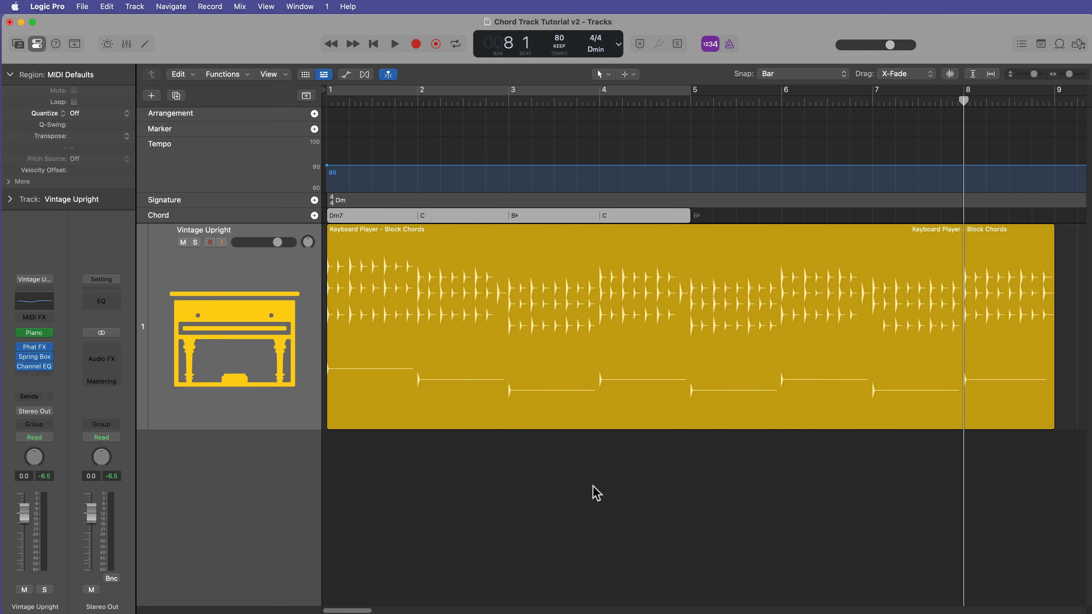
left_click(590, 548)
left_click(552, 218)
left_click(551, 214)
left_click(452, 214)
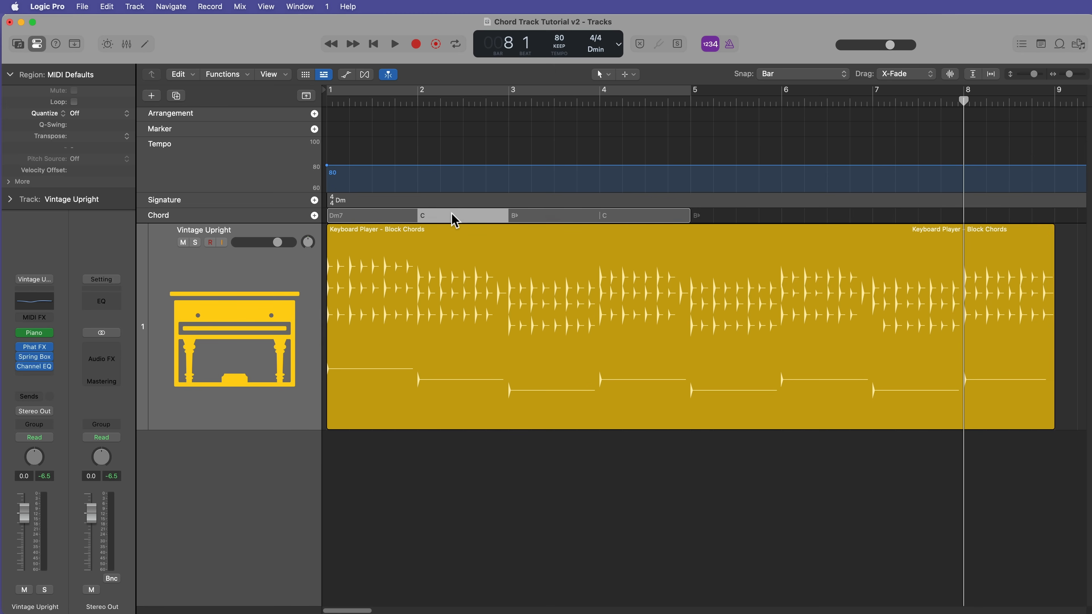
left_click(554, 215)
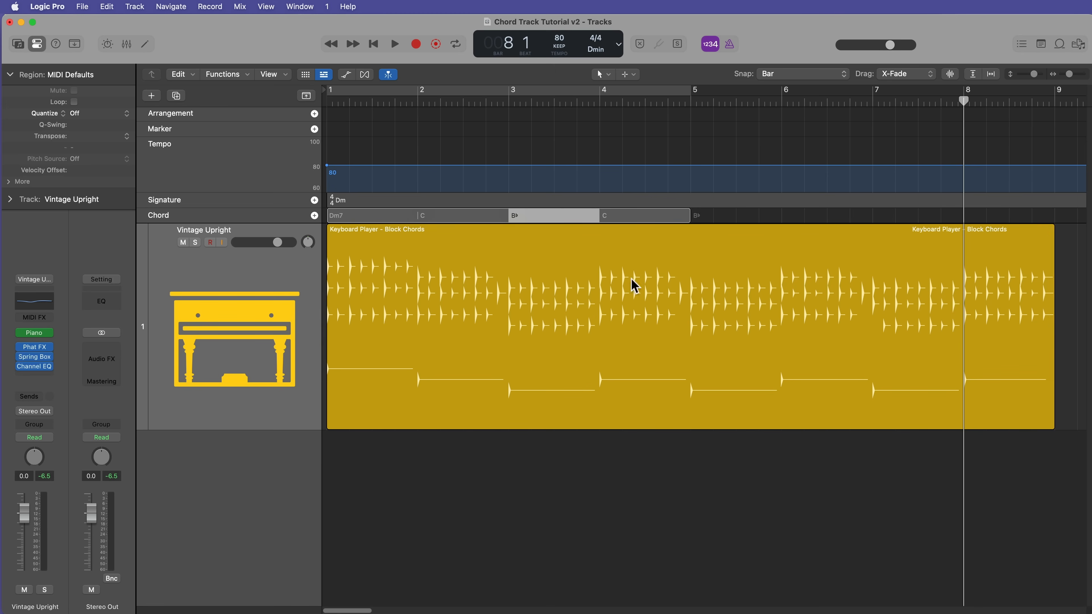
left_click(647, 217)
left_click(648, 491)
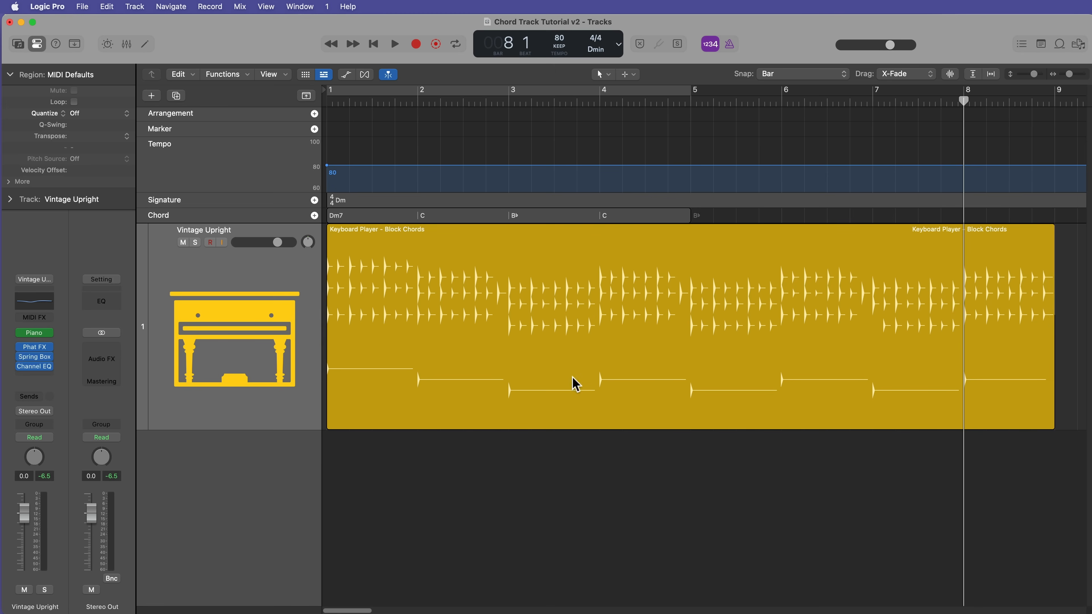
Ungroup the chords in bars 1 to 4 and select each of them separately
left_click(516, 213)
right_click(466, 215)
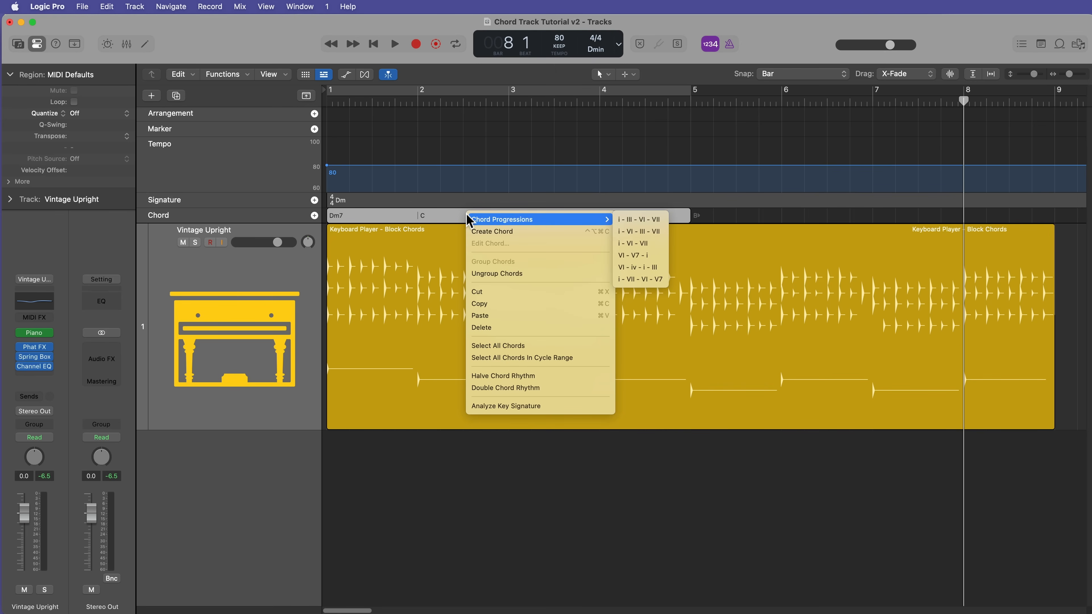
left_click(524, 271)
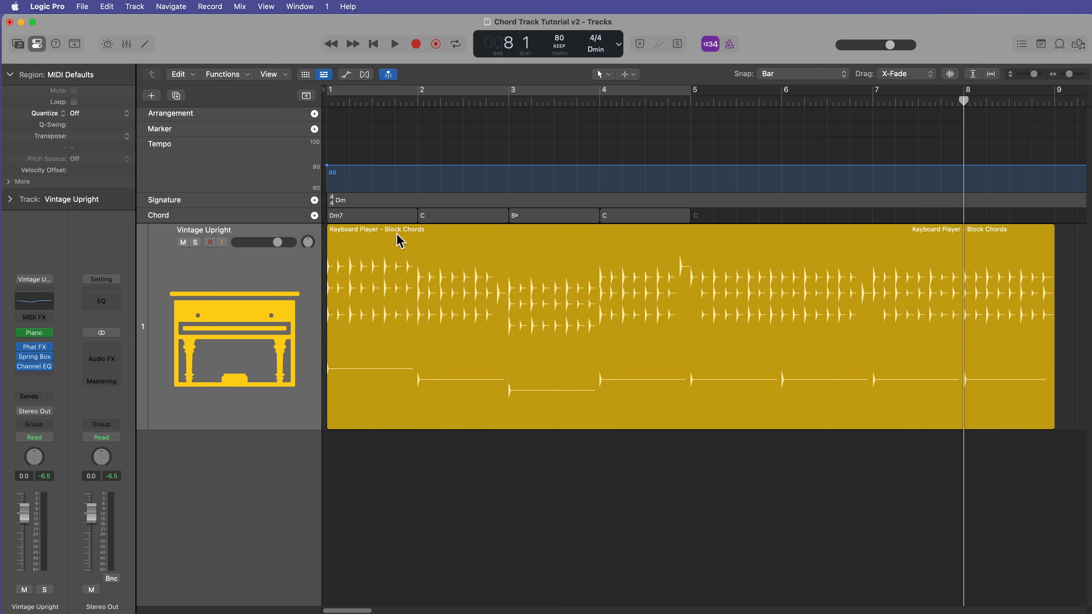
left_click(383, 216)
left_click(475, 216)
left_click(547, 216)
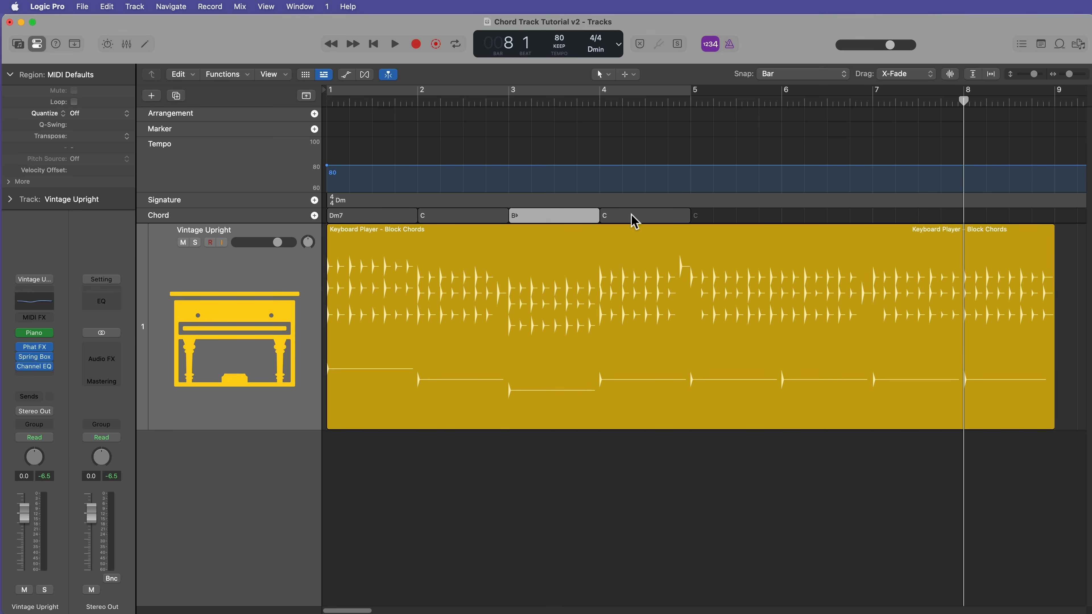
left_click(641, 216)
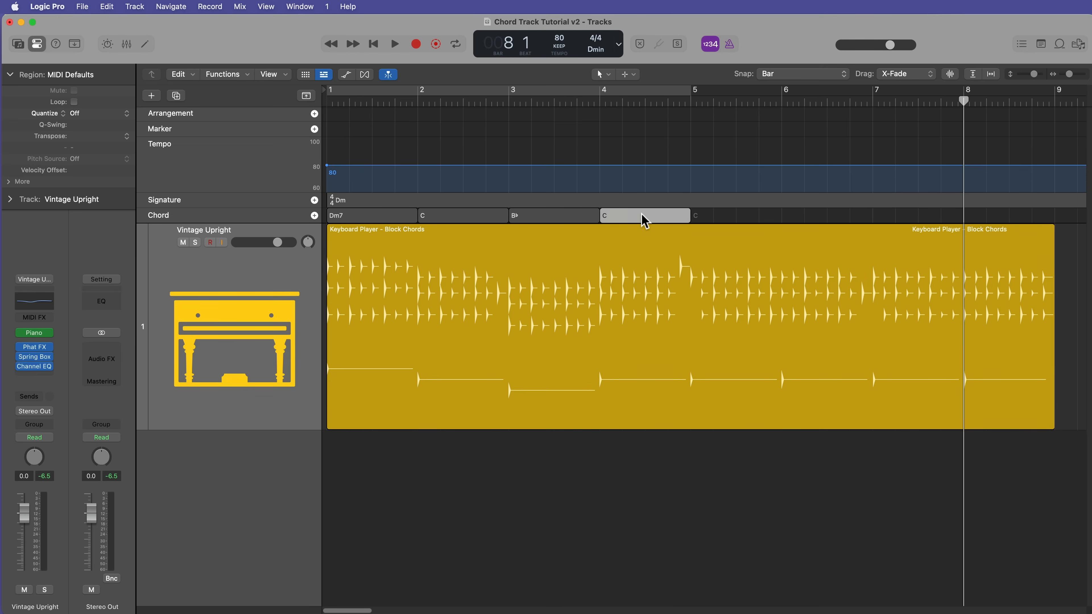
Group the four chords in bars 1 to 4 and copy the group to bar 5
left_click(401, 216, "shift")
left_click(438, 217, "shift")
left_click(528, 216, "shift")
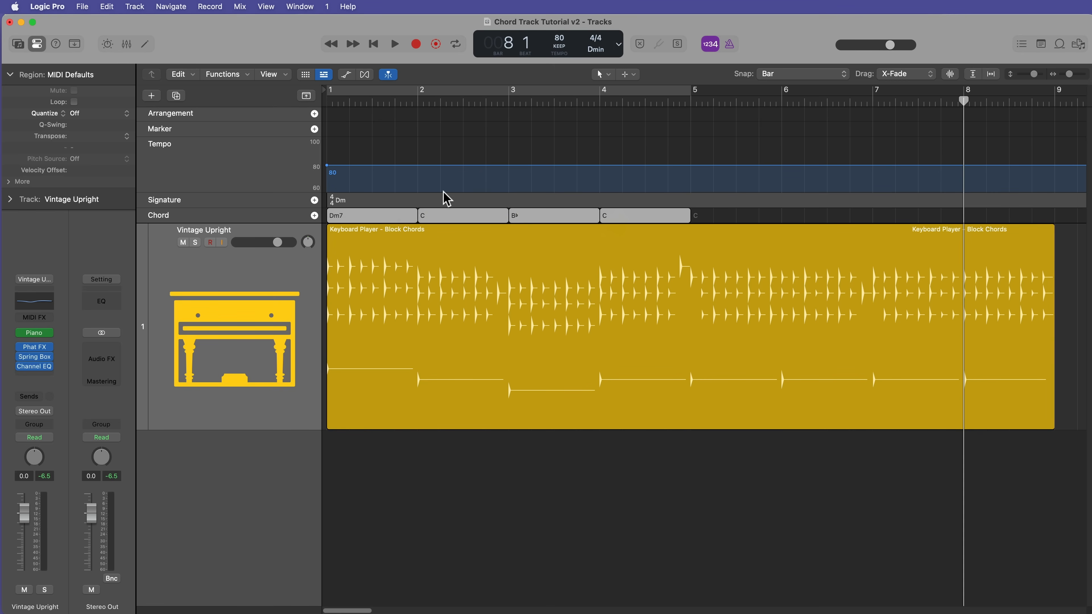
right_click(476, 216)
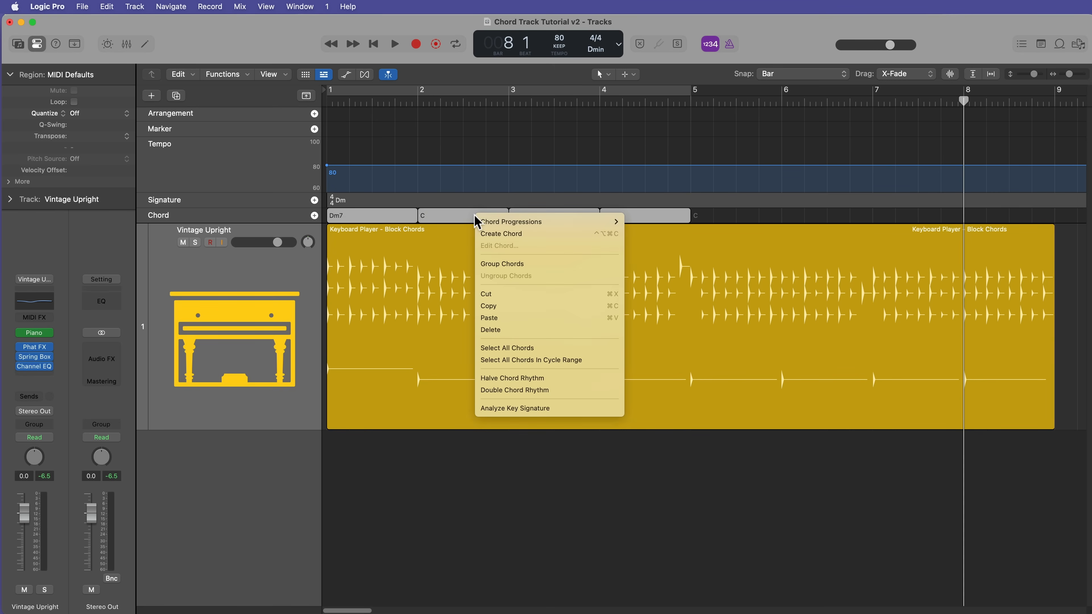
left_click(502, 264)
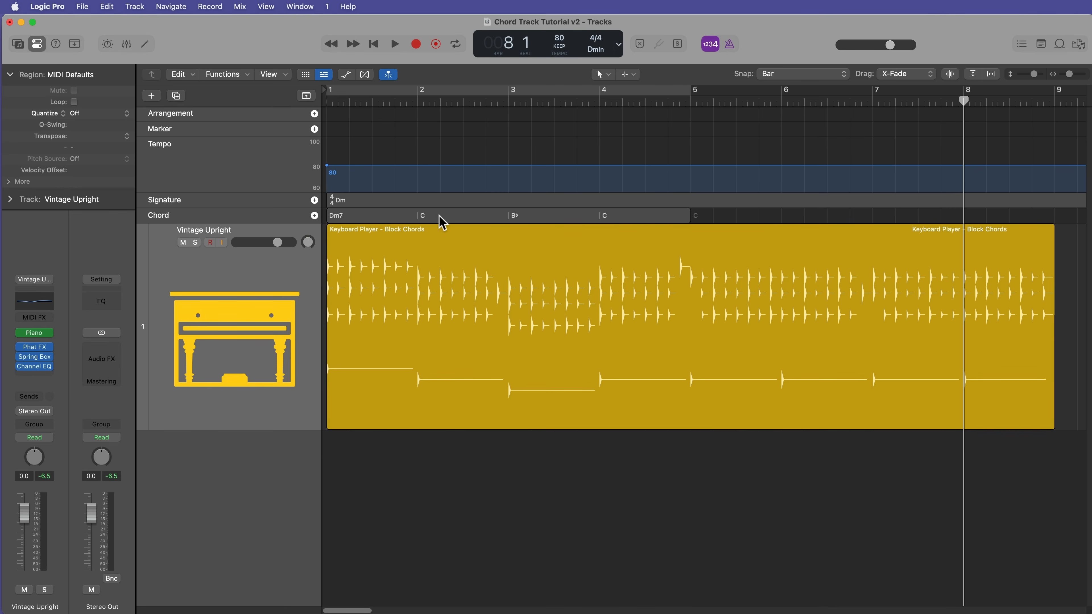
left_click_drag(442, 221, 823, 234)
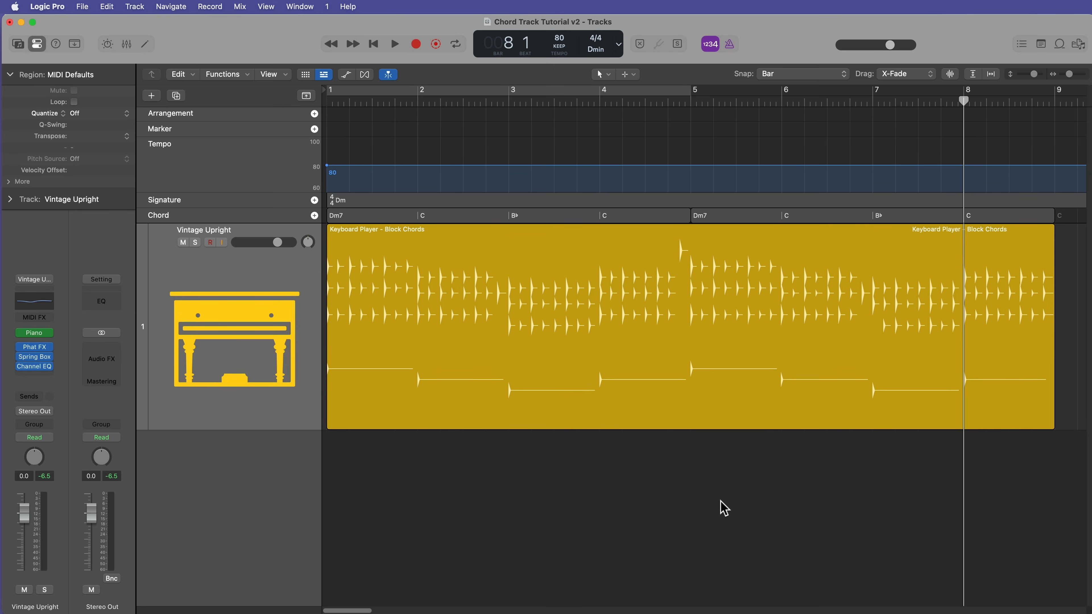
Return the playhead to bar 1, and briefly open the chord editor for the C chord at bar 2
key("Return")
key("super+Right")
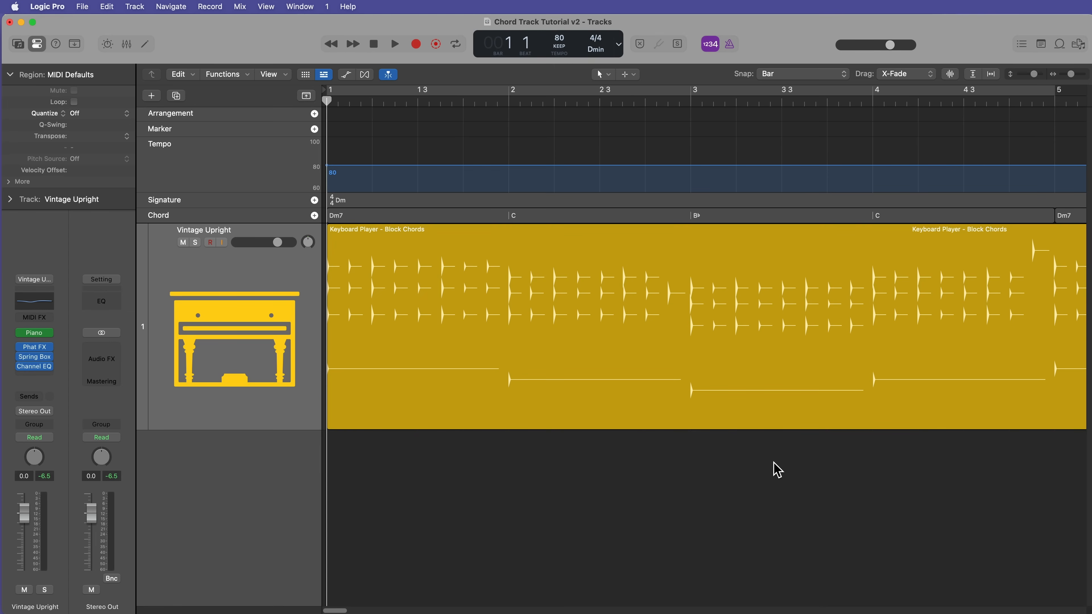
left_click(484, 222)
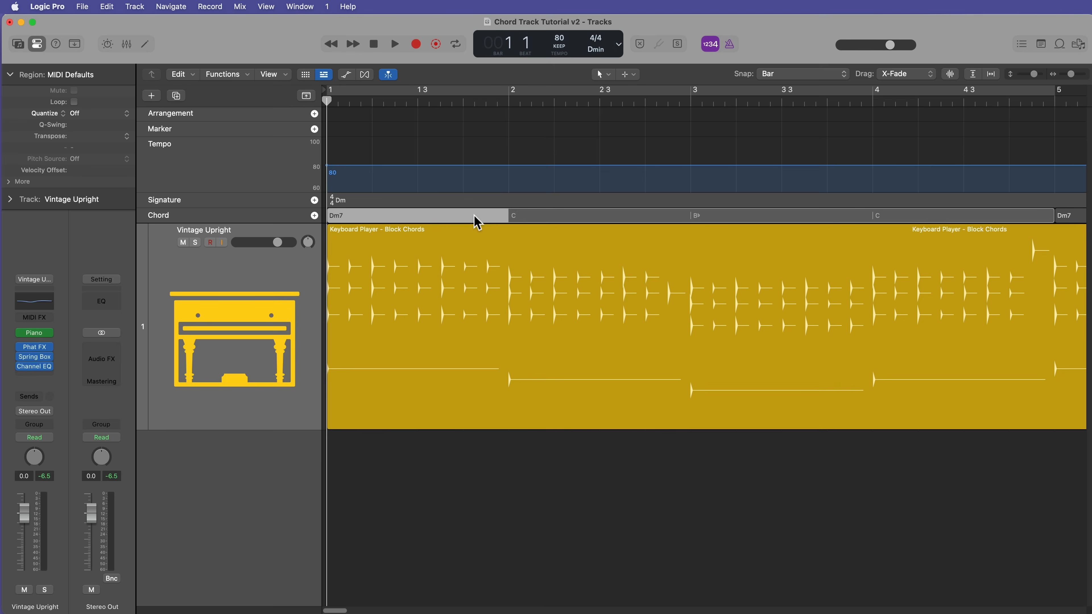
left_click(551, 219)
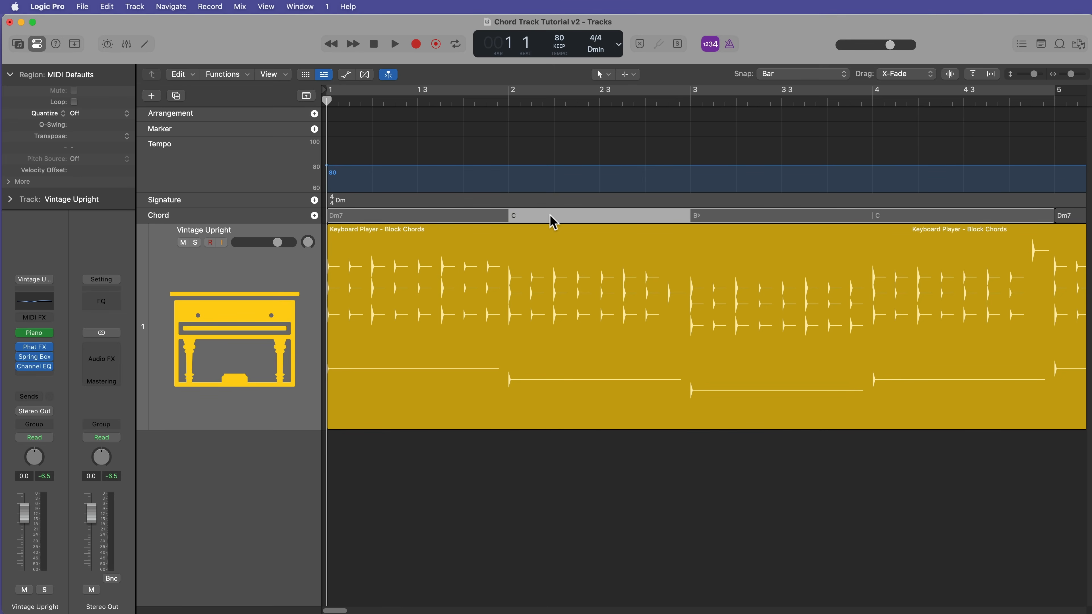
double_click(550, 214)
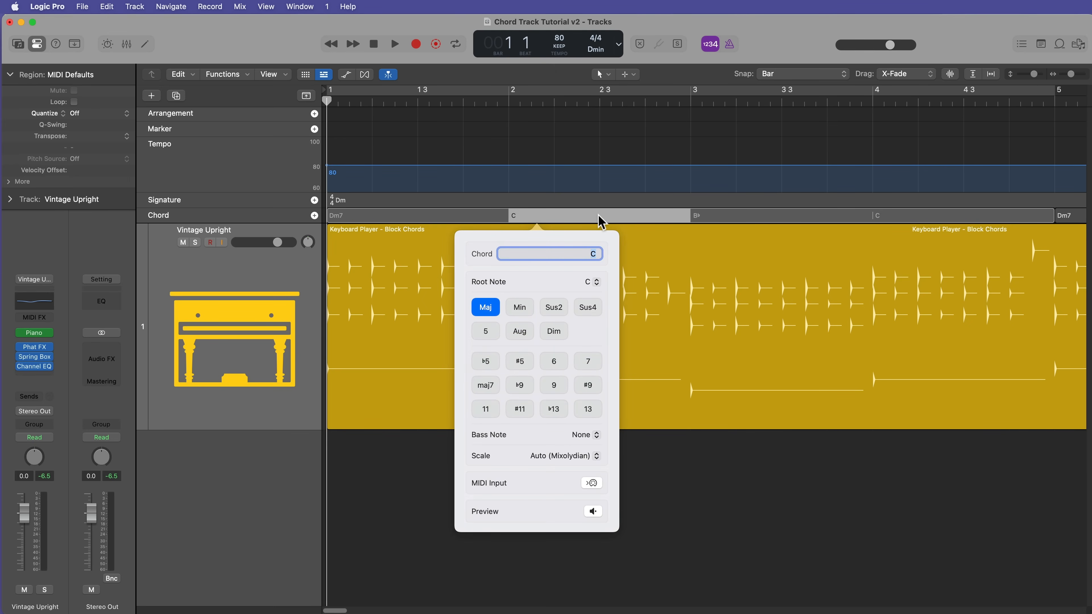
left_click(718, 482)
Open the C chord at bar 2 for editing with Edit Chord and look through the root note options
left_click(624, 213)
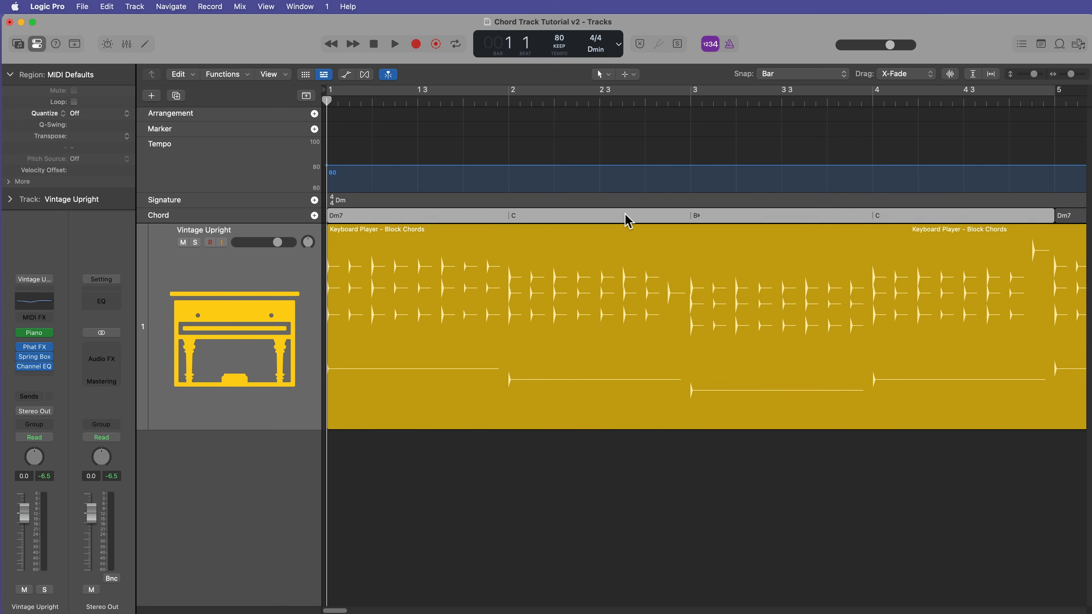
left_click(625, 213)
right_click(624, 213)
left_click(699, 244)
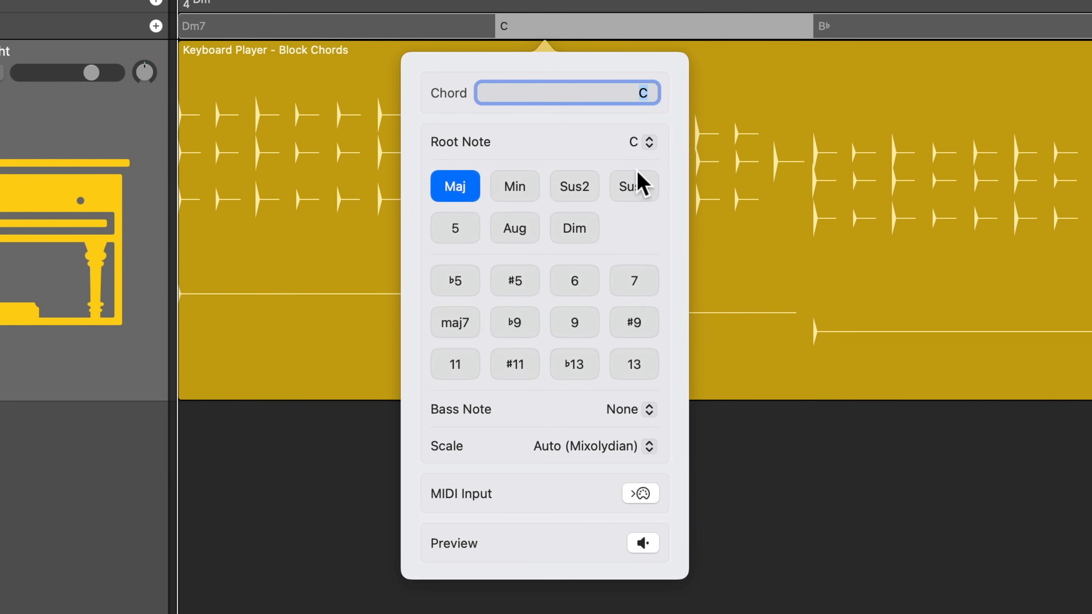
left_click(617, 200)
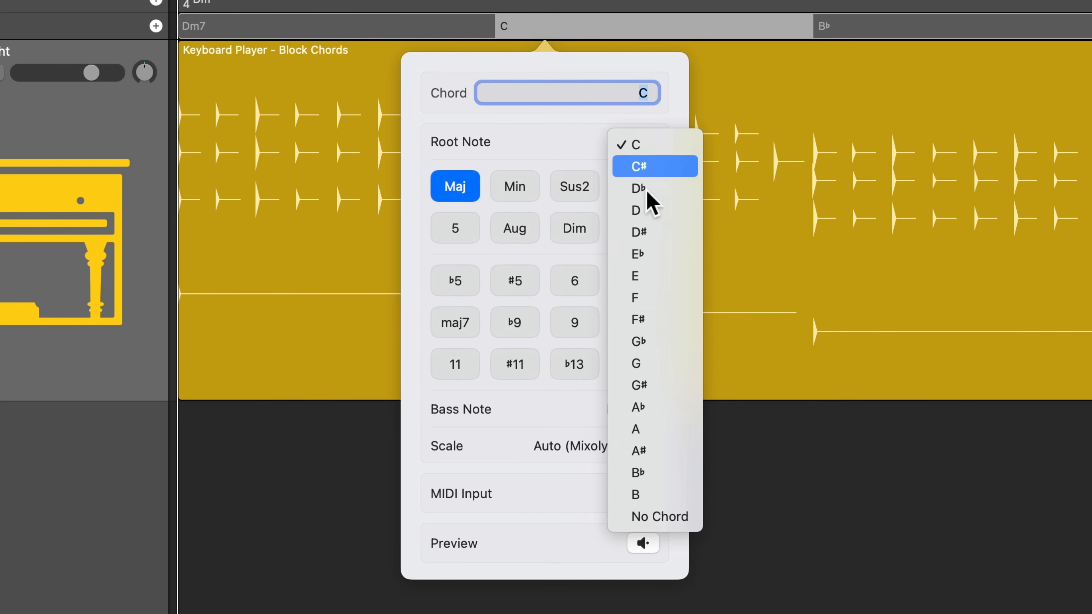
left_click(570, 155)
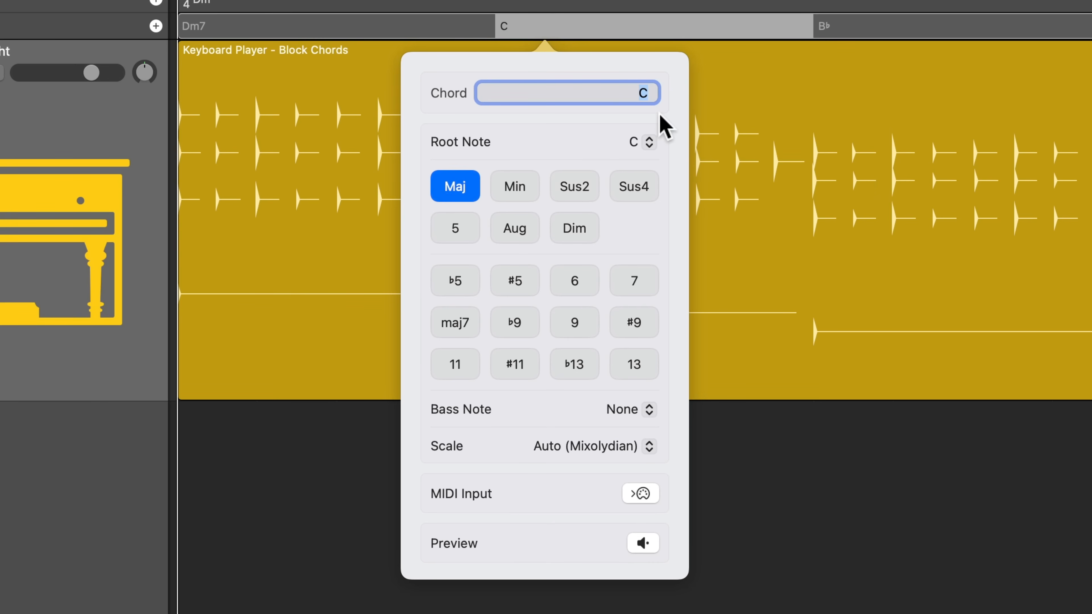
Try E as the bass note of the C chord at bar 2, and settle on G
left_click(639, 411)
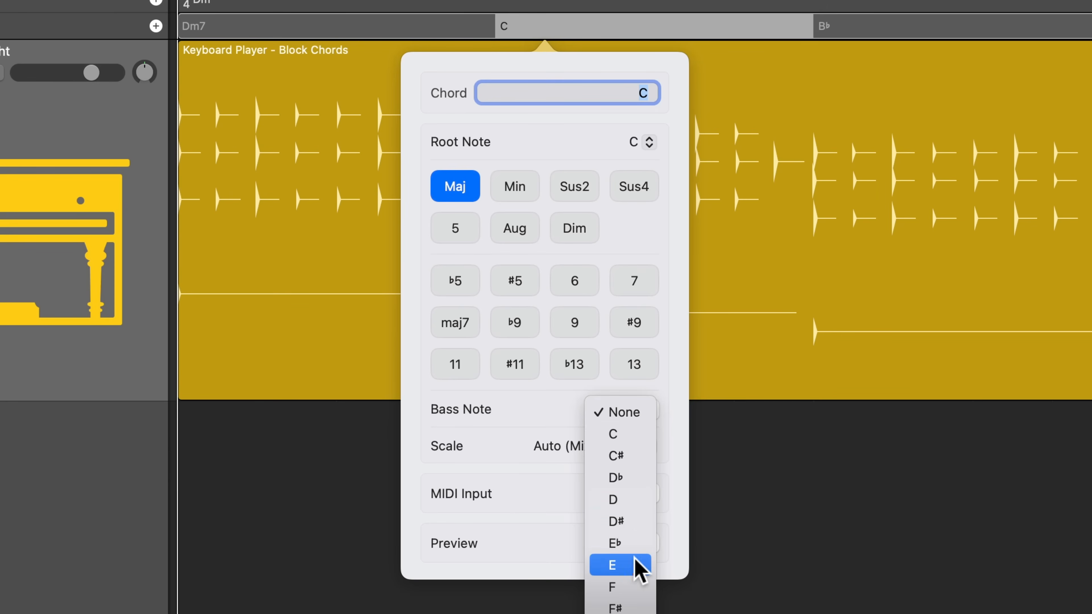
left_click(632, 566)
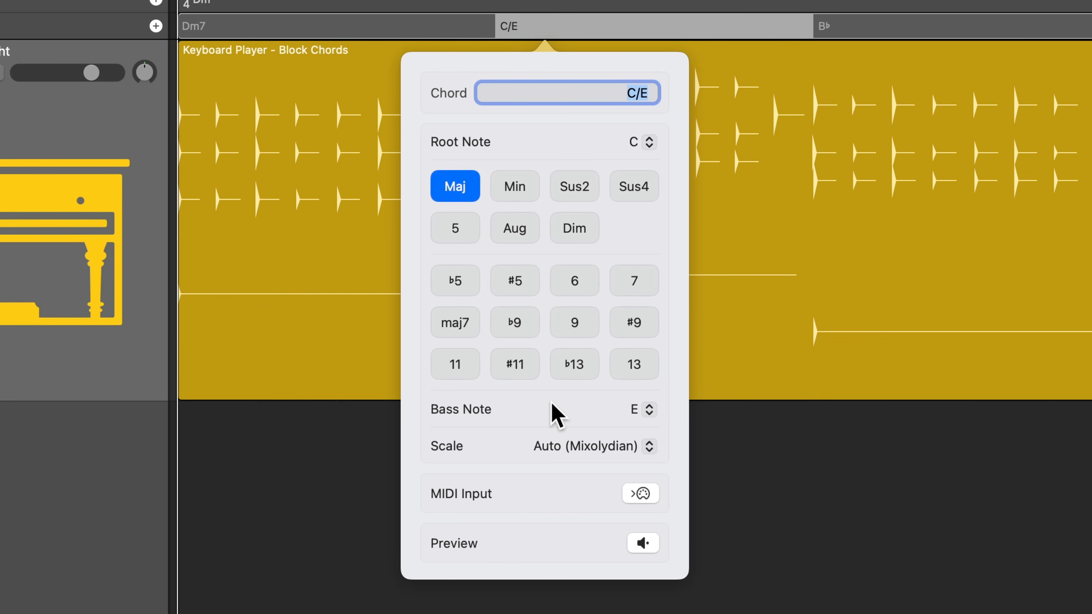
left_click(642, 410)
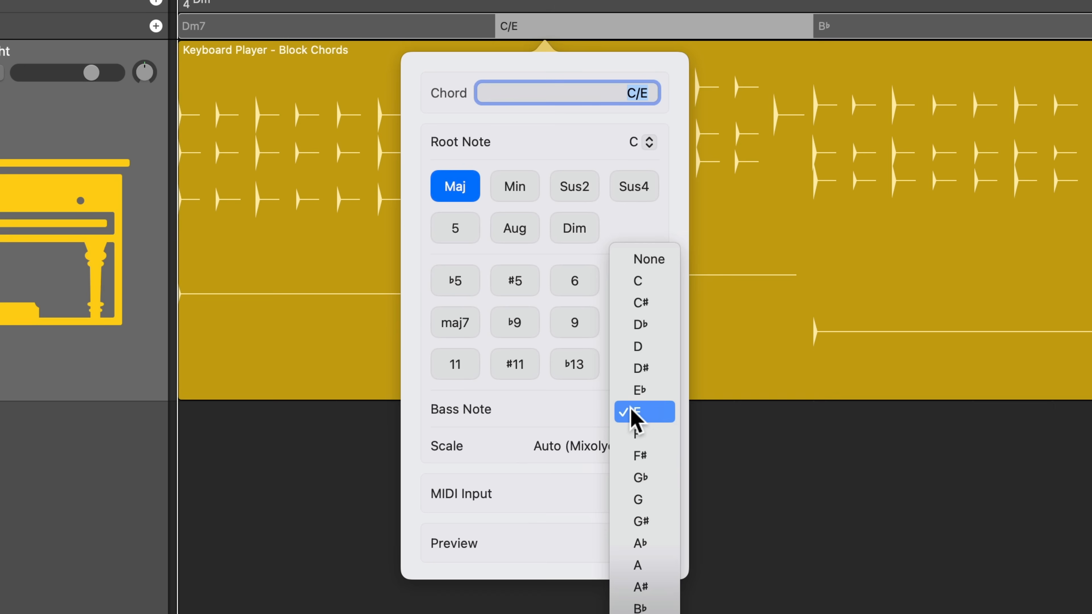
left_click(636, 498)
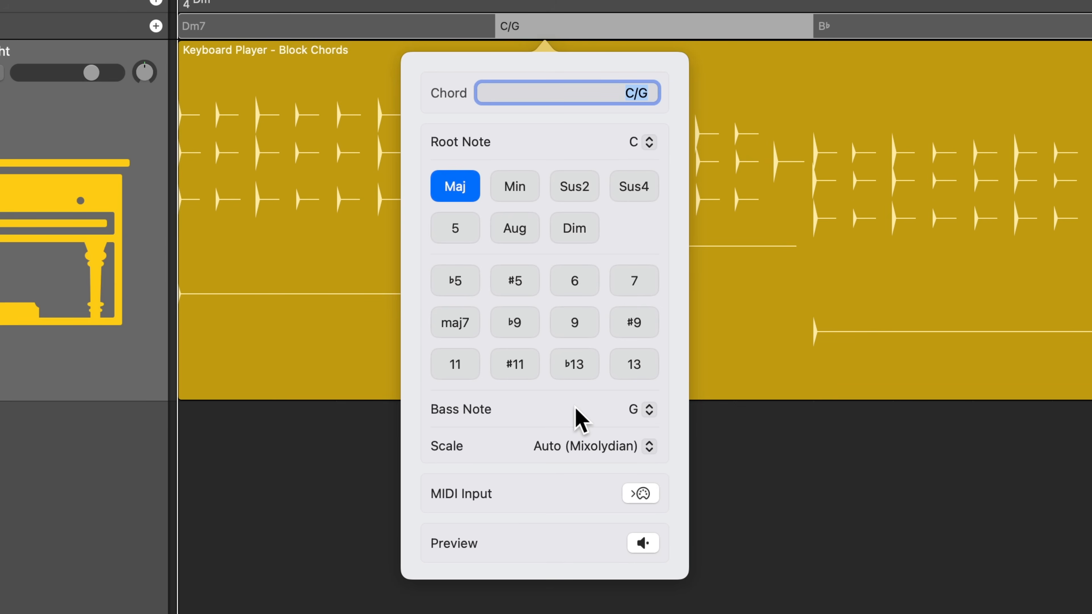
Set the bass note of the C chord at bar 2 to D and close the chord editor
left_click(628, 409)
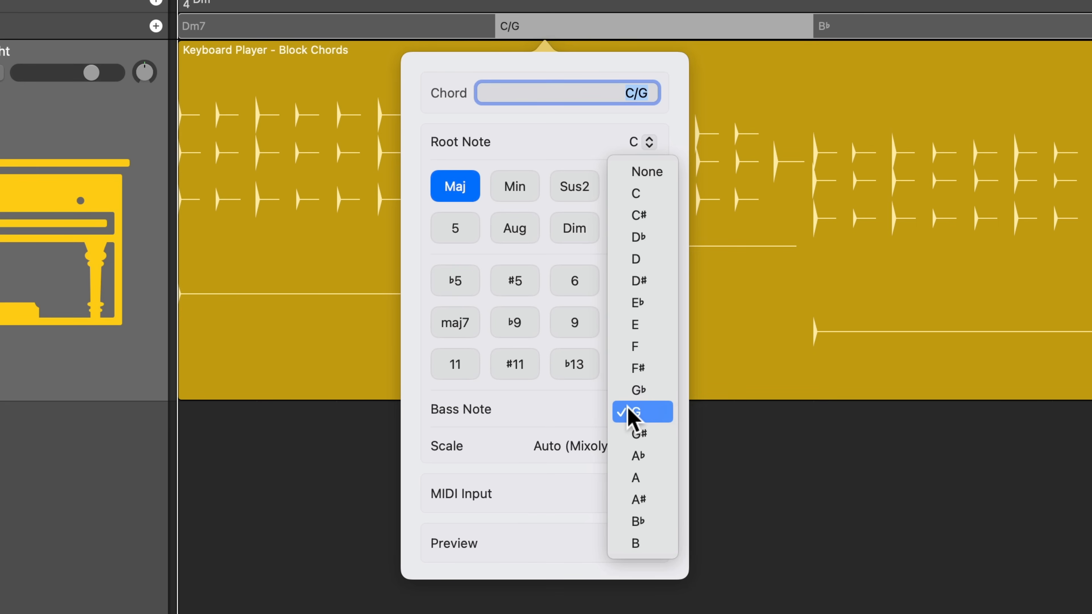
left_click(630, 260)
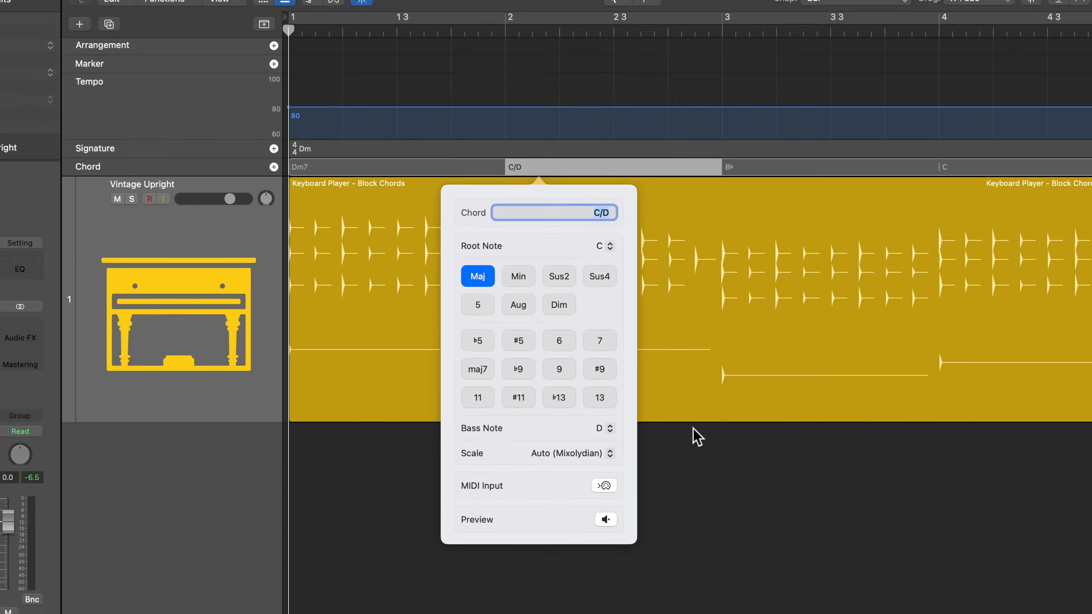
left_click(774, 416)
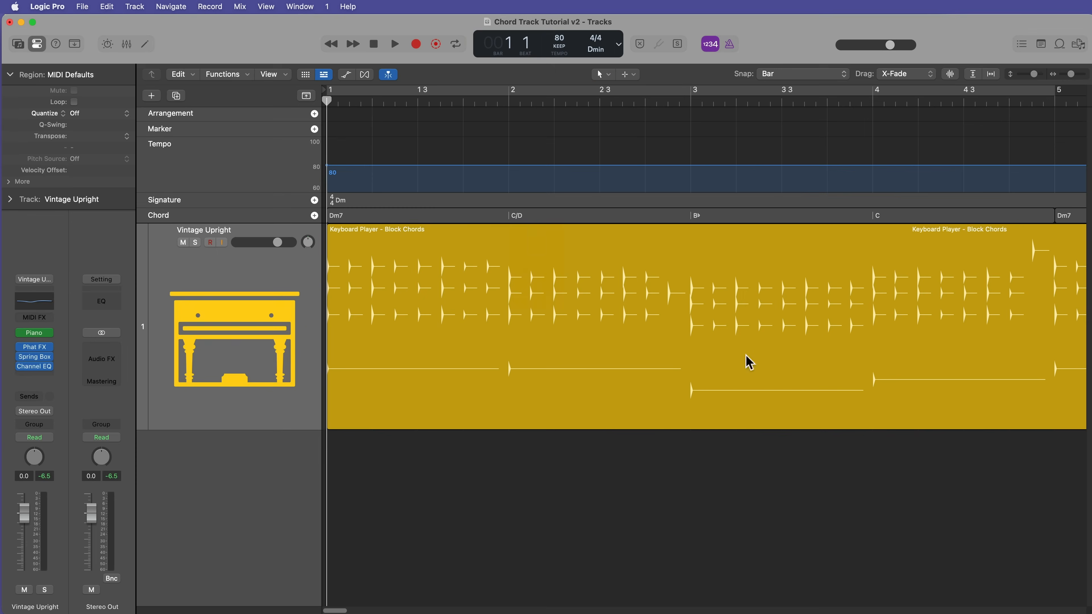
Change the B♭ chord at bar 3 to B♭/D
left_click(724, 219)
left_click(724, 220)
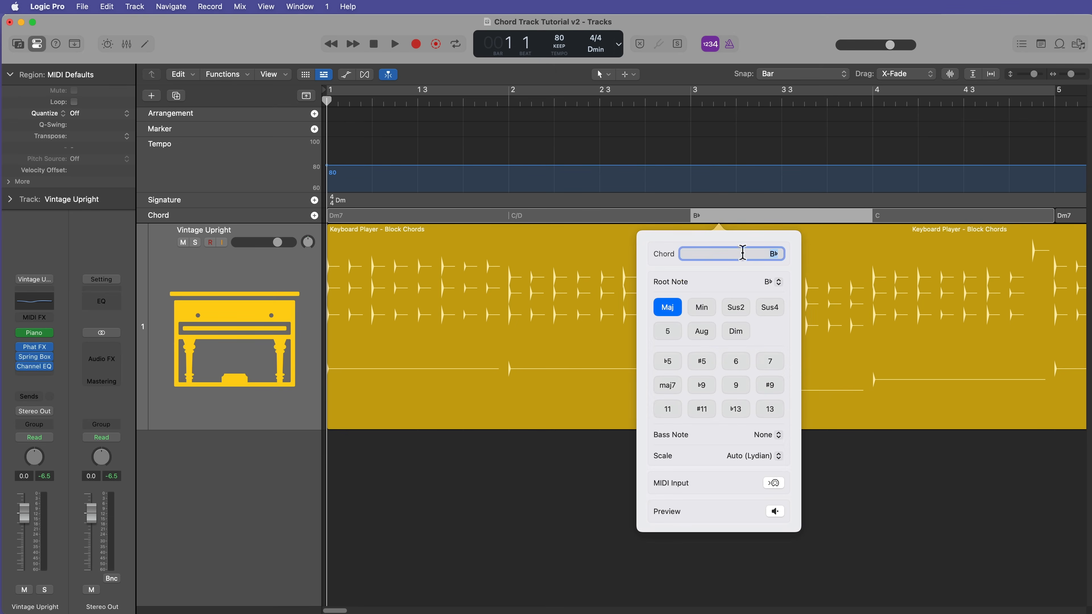
left_click(780, 253)
type("/D")
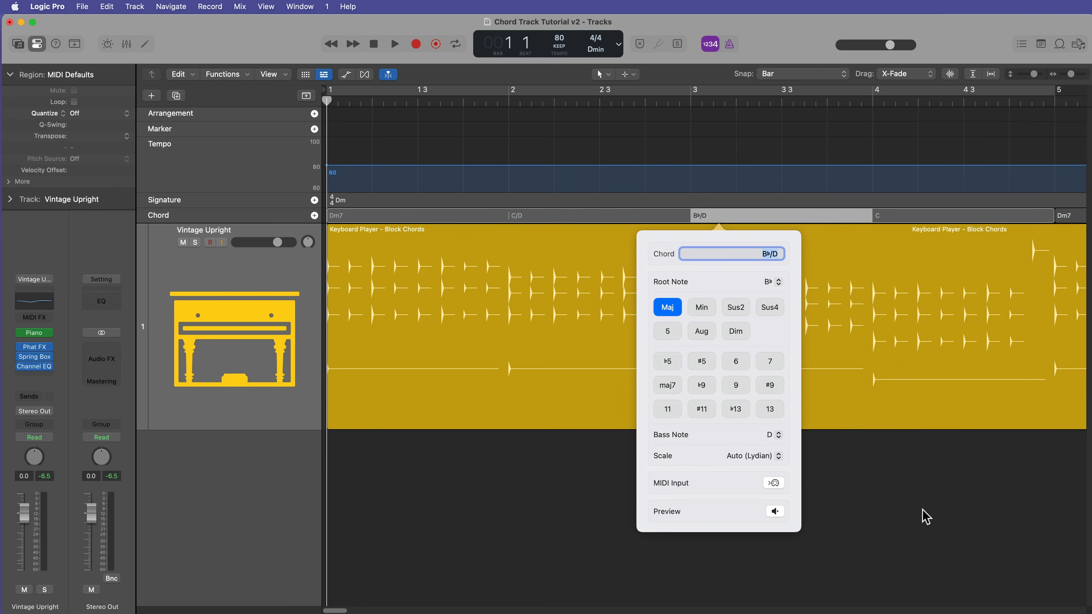
left_click(924, 537)
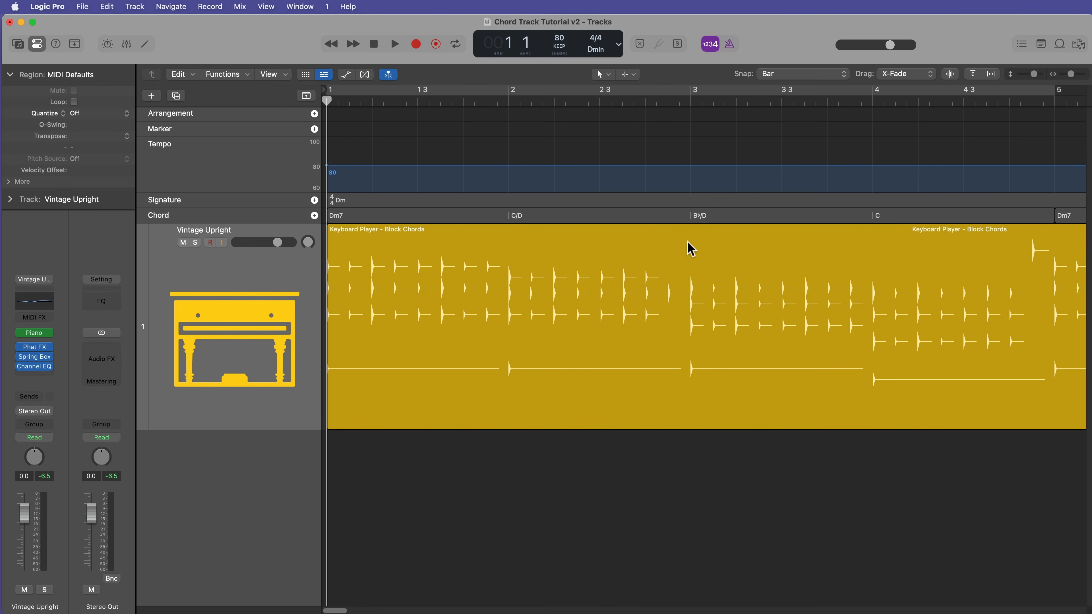
Change the C chord at bar 4 to C/D
scroll(710, 317, "right", 5)
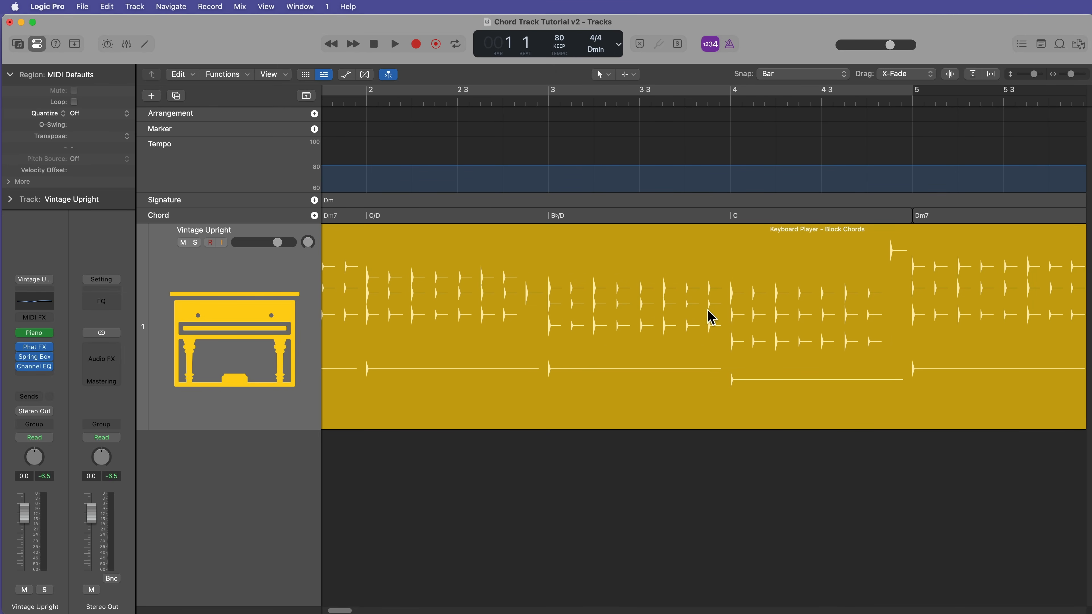
left_click(762, 219)
double_click(762, 218)
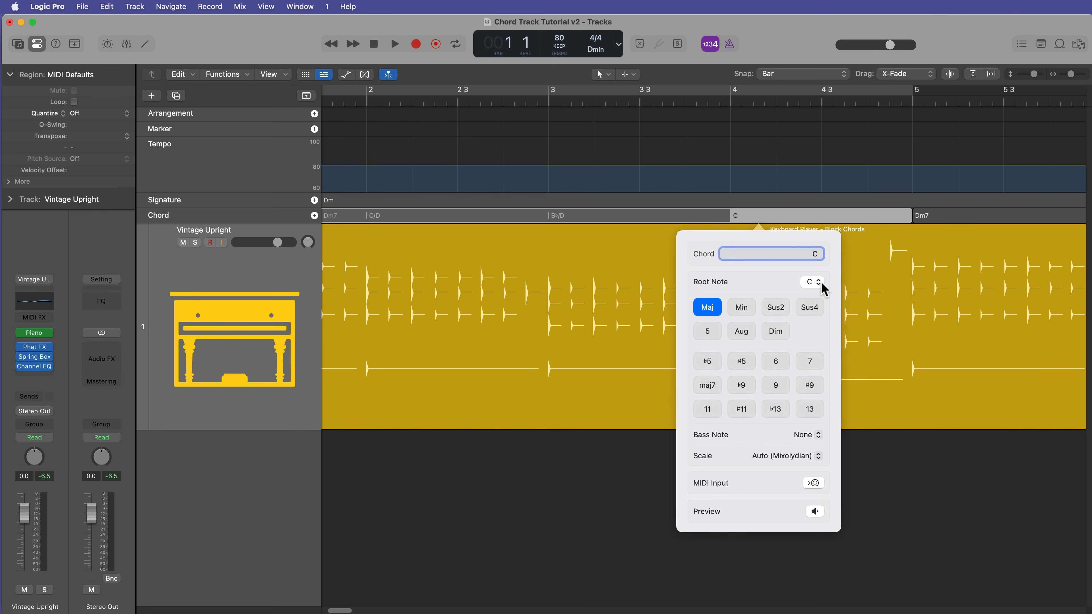
type("/D")
key("Return")
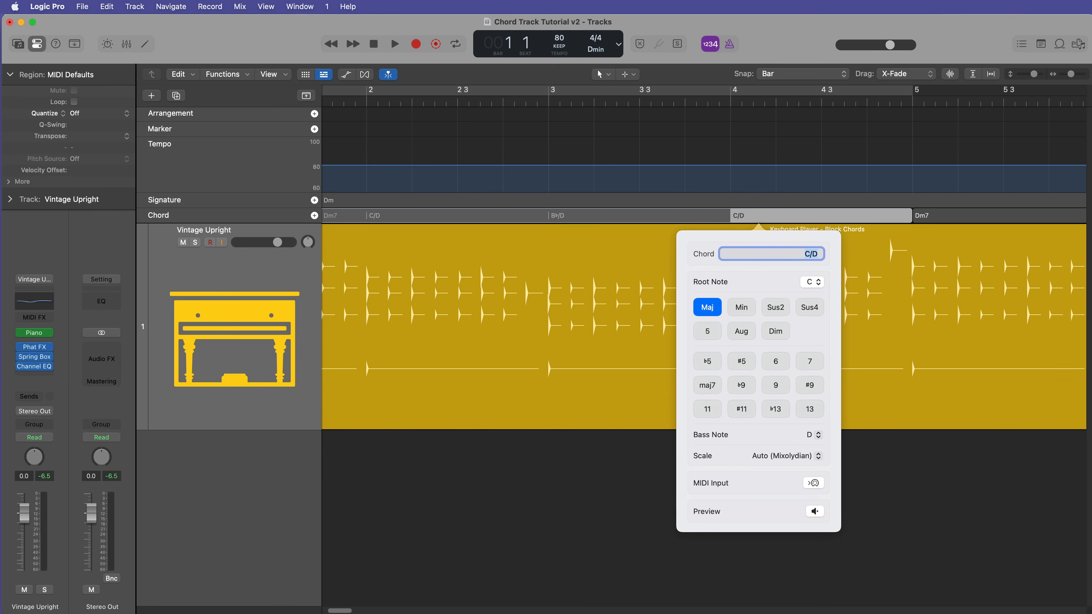
left_click(930, 486)
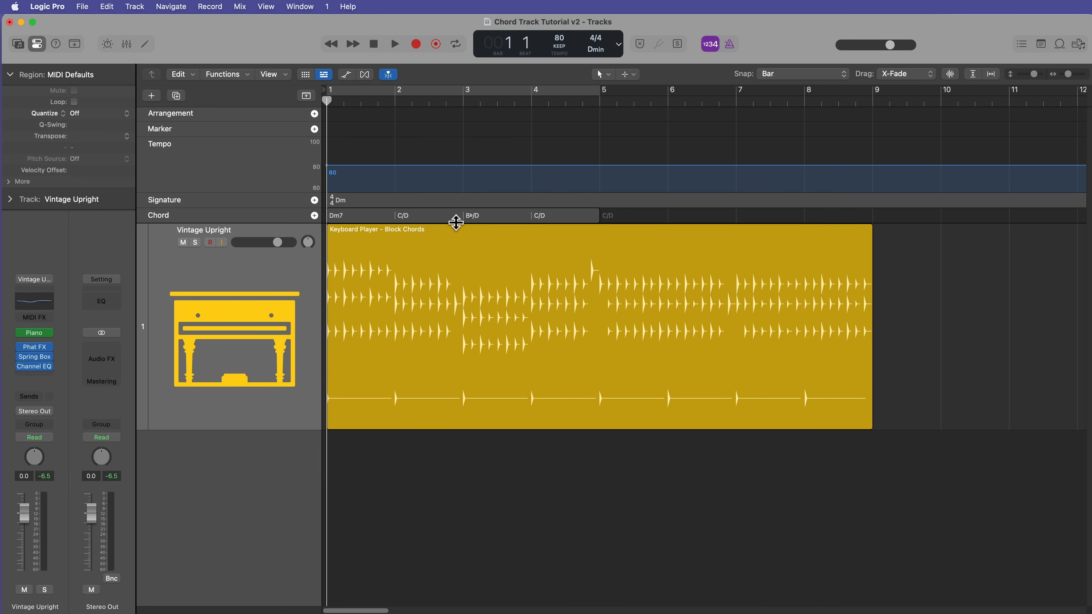
Copy the edited four-chord group from bar 1 to bar 5 and play back the opening bars
left_click_drag(456, 215, 709, 216)
left_click(712, 493)
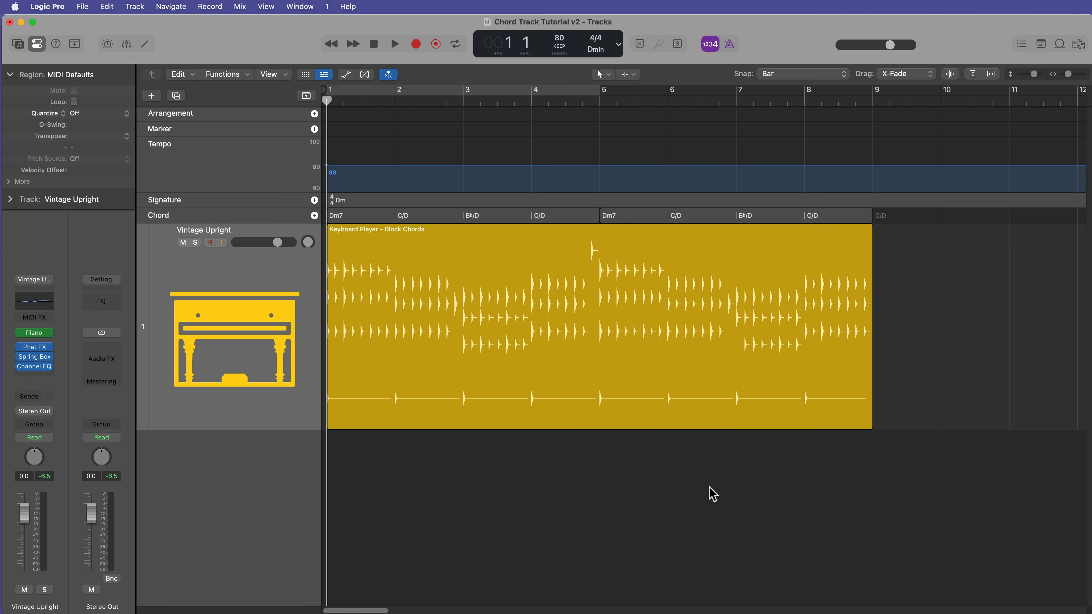
key("space")
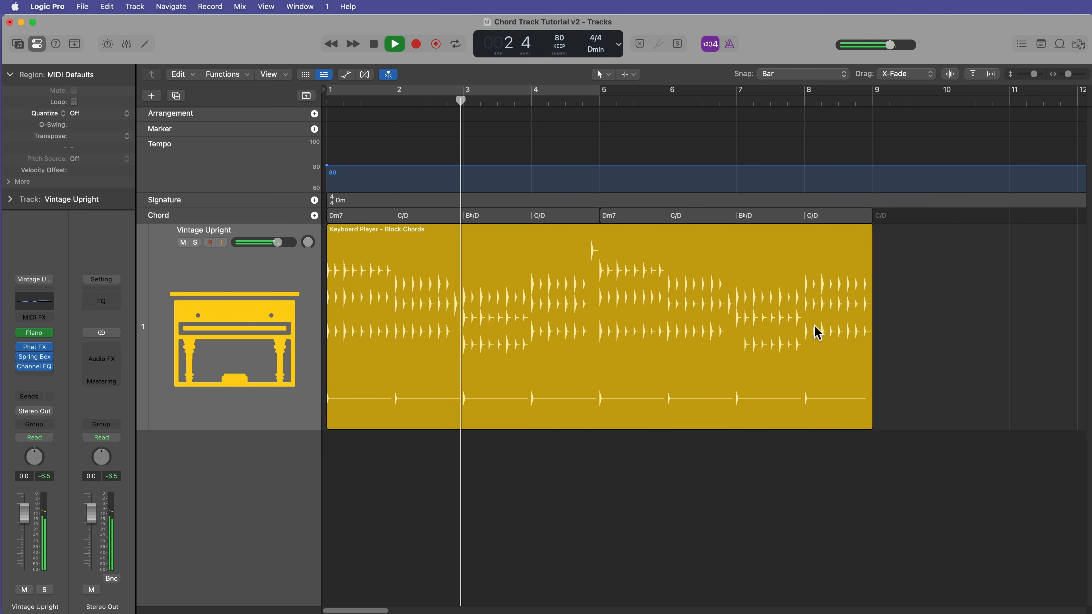
key("space")
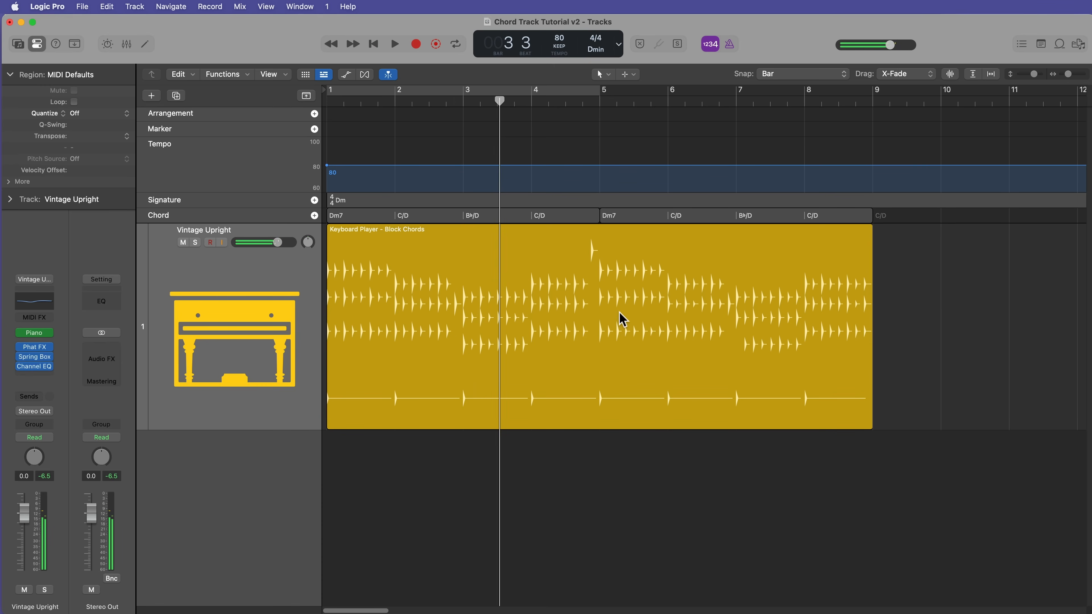
Open the Block Chords region in the Session Player editor and create a one-bar manual pattern with hits on steps 1, 7 and 13
double_click(622, 319)
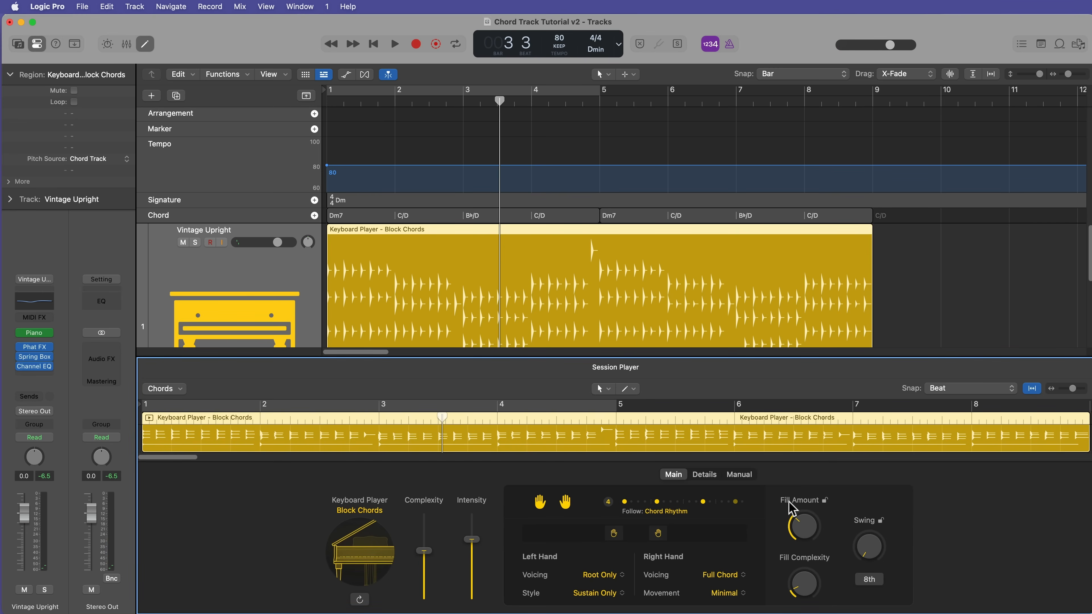
left_click(750, 475)
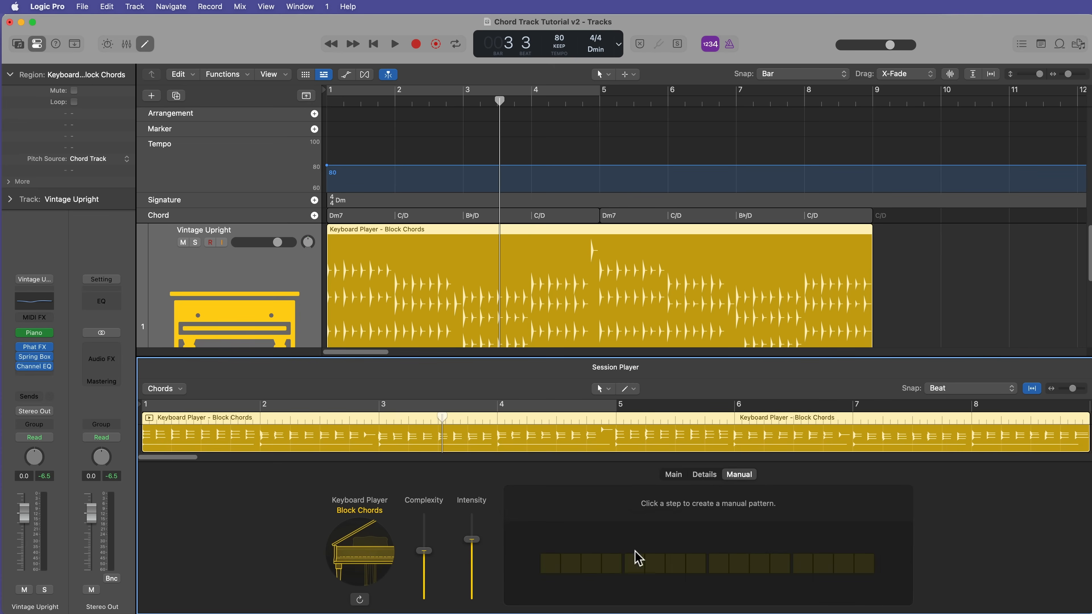
left_click(550, 564)
left_click(675, 565)
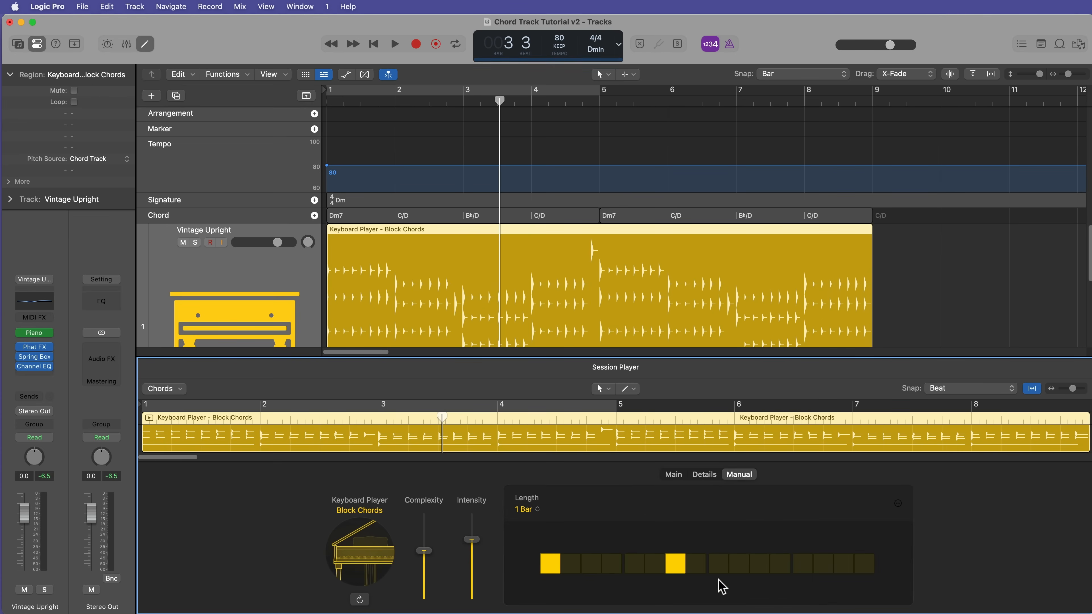
left_click(802, 568)
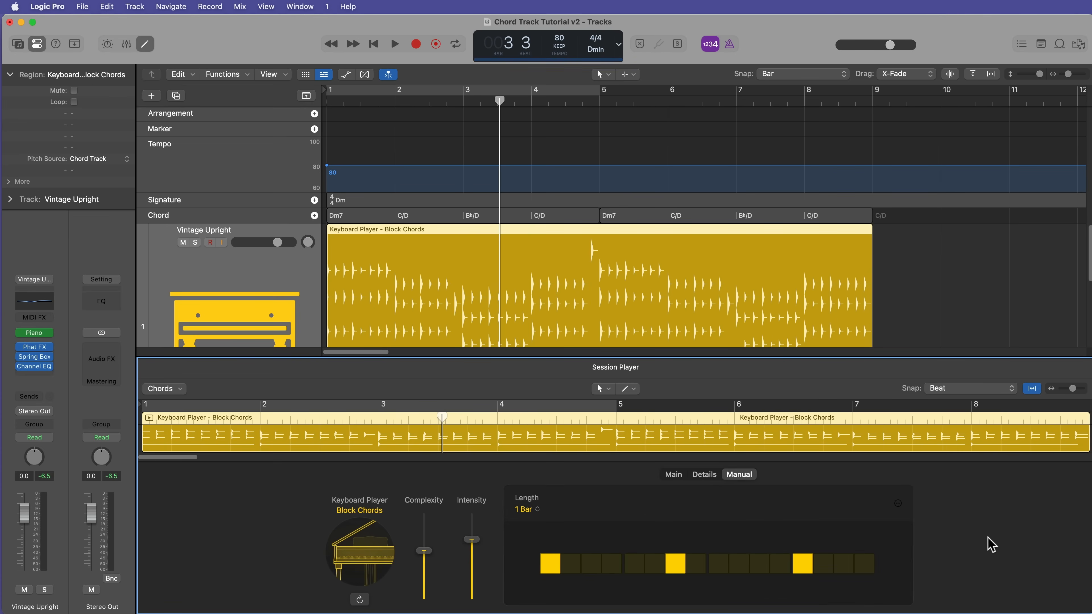
left_click(677, 474)
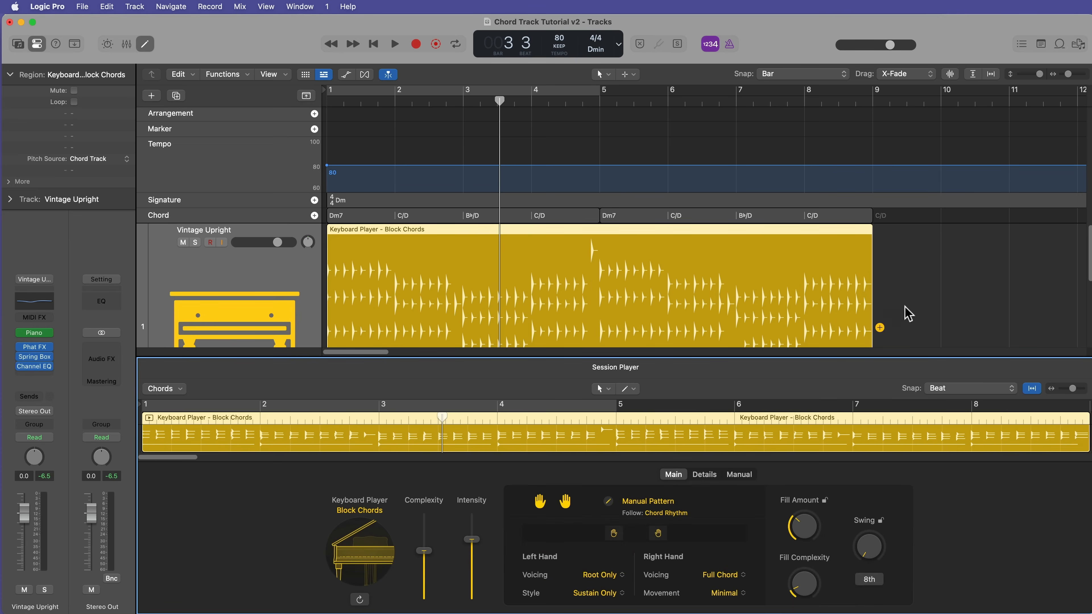
Play the progression from bar 1 and turn off Steady 8ths for the manual pattern
left_click(915, 291)
key("Return")
key("space")
left_click(808, 288)
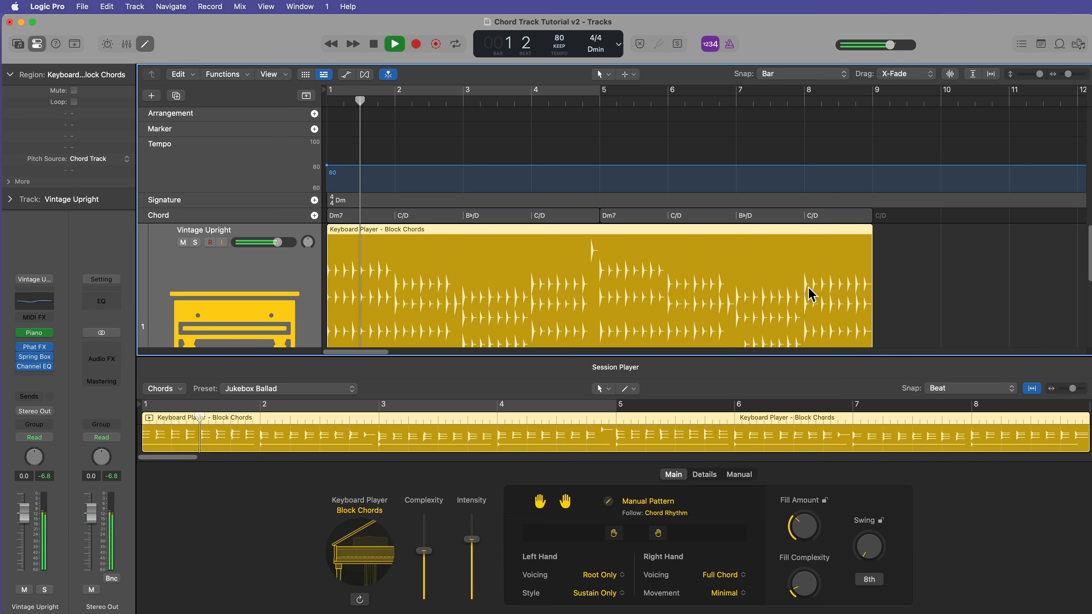
left_click(680, 516)
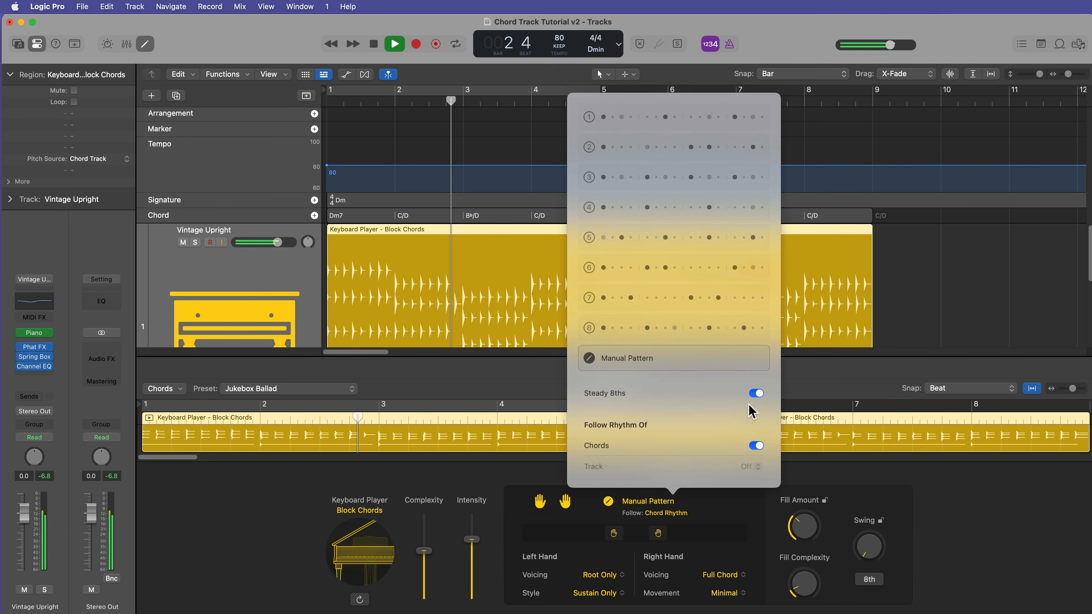
left_click(756, 393)
left_click(932, 493)
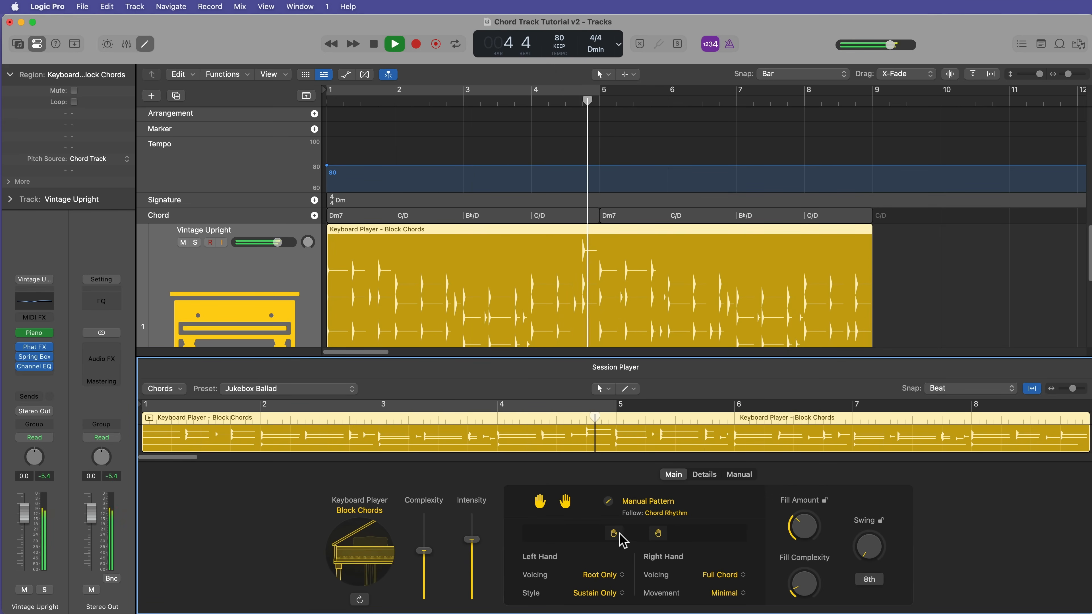
Shift the keyboard player's left-hand position to a lower range and stop playback
left_click_drag(613, 534, 585, 544)
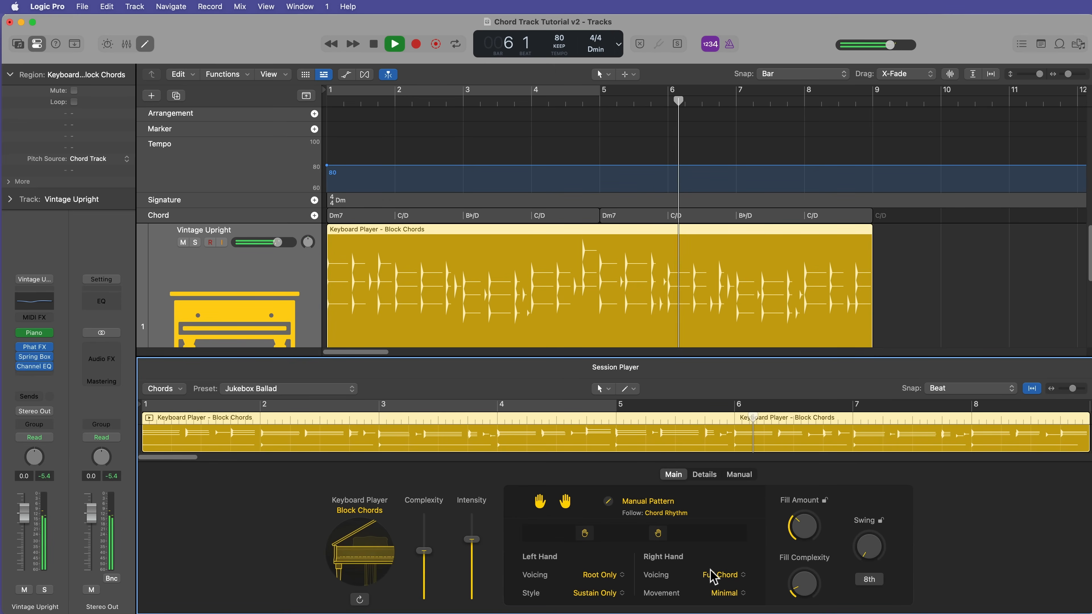
key("space")
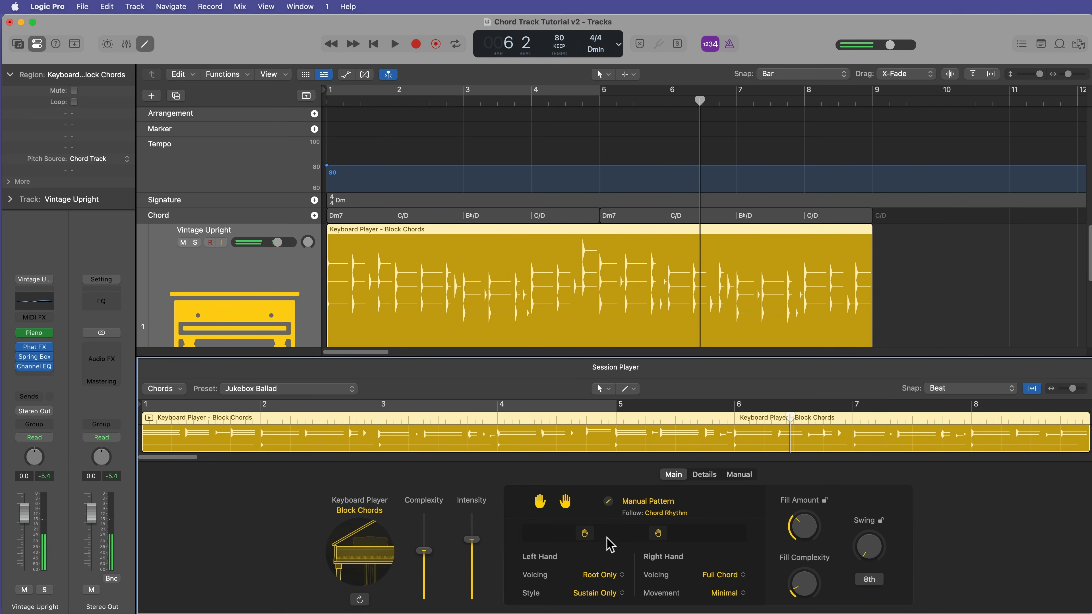
left_click(584, 532)
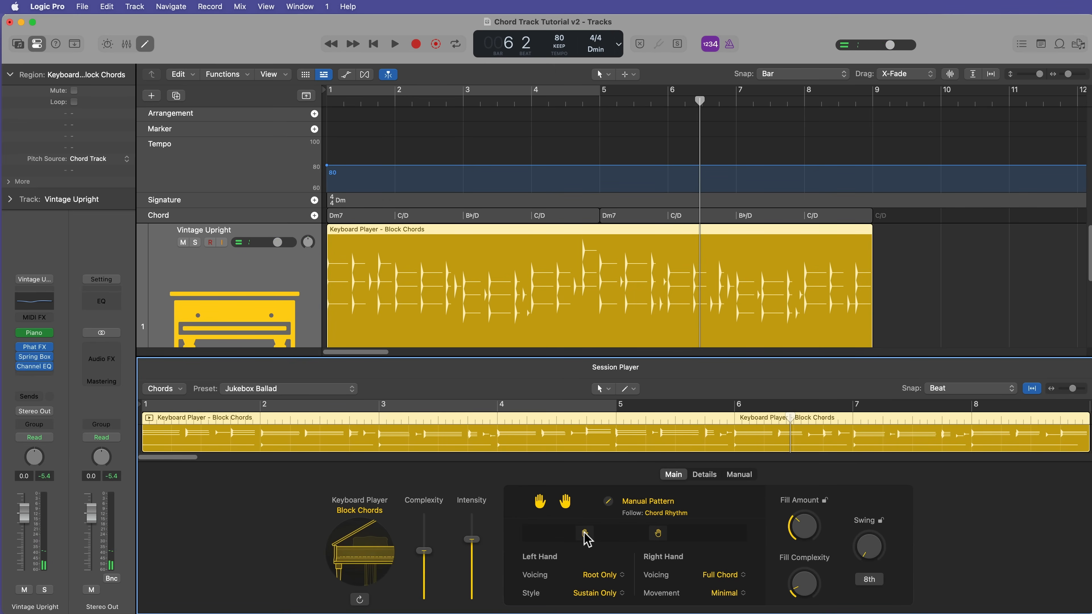
Review the Steady 8ths and chord rhythm options, and look at the steps of the manual pattern
left_click(667, 518)
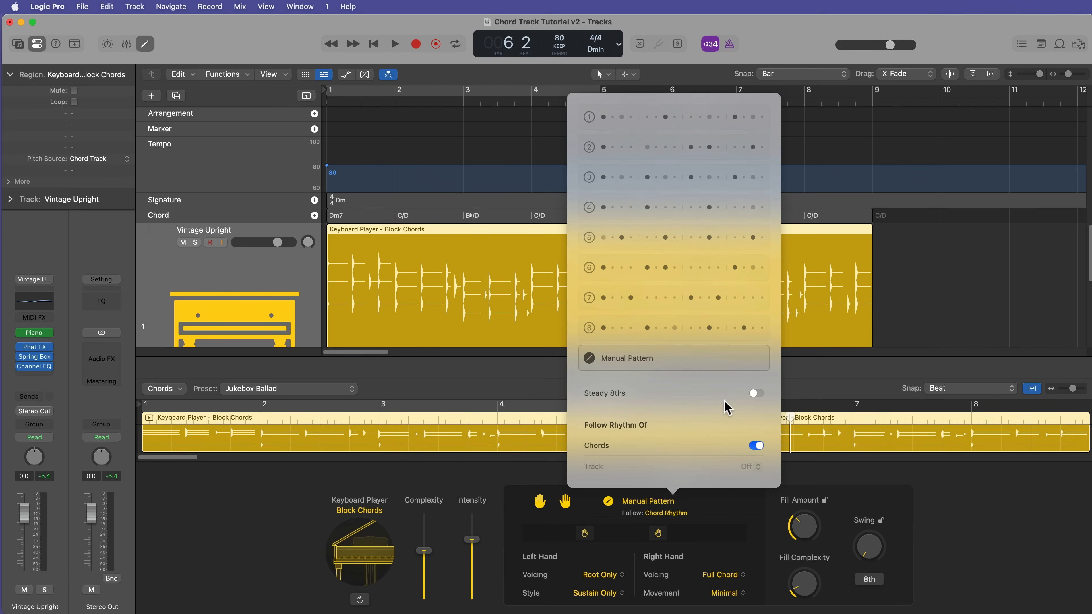
left_click(975, 525)
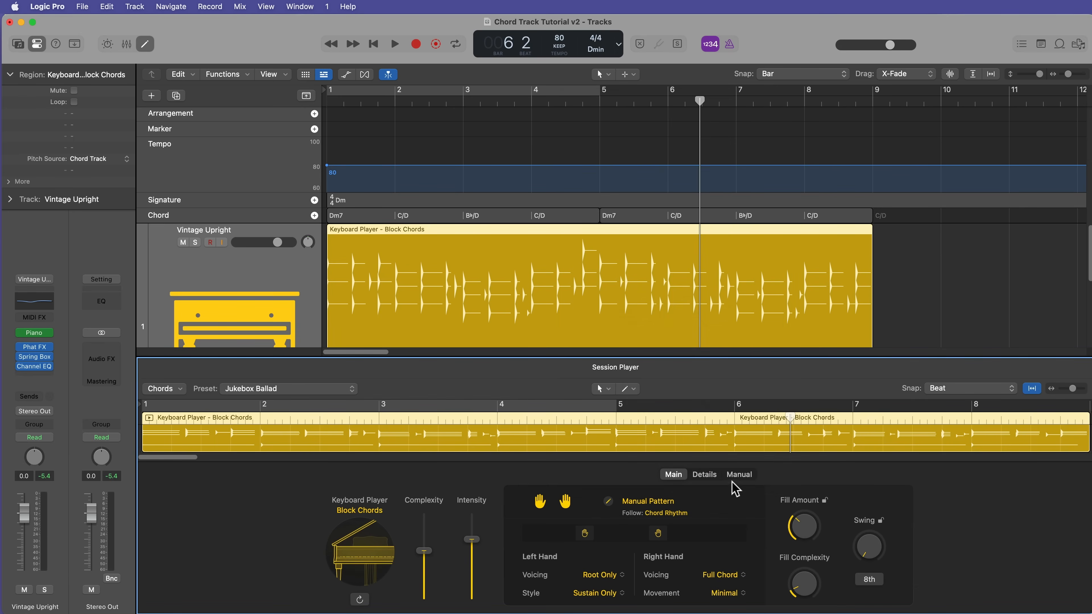
left_click(739, 474)
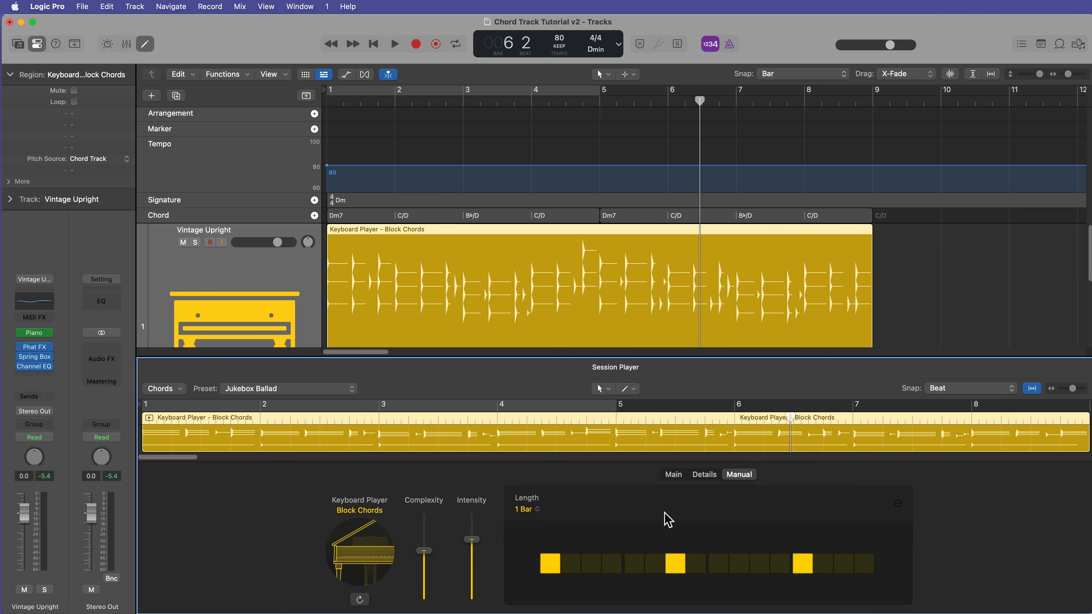
Close the Session Player editor and listen to the progression with the manual pattern
key("e")
key("space")
left_click(627, 524)
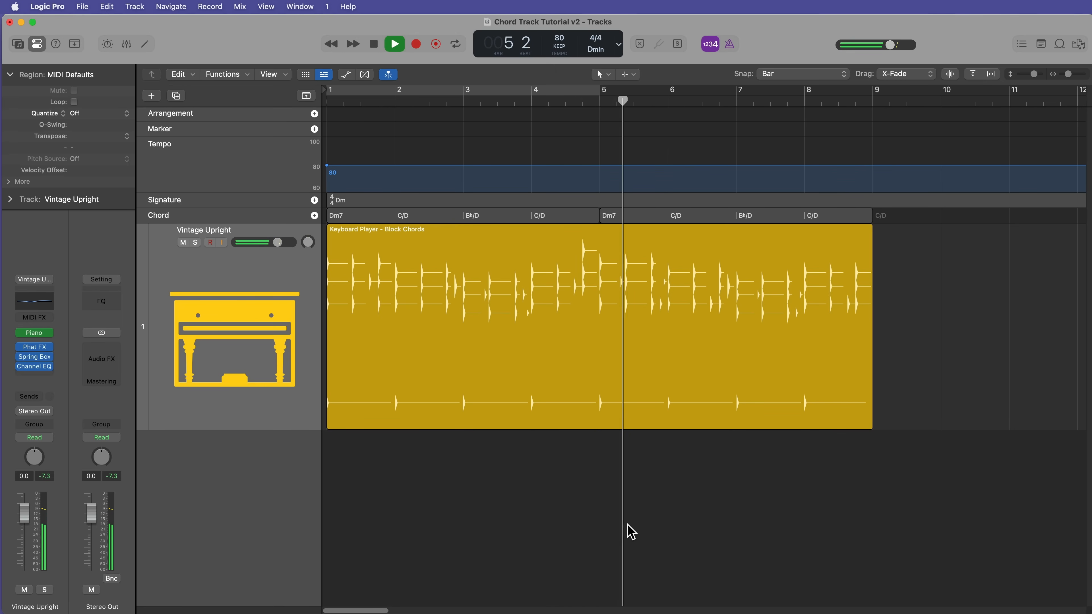
key("space")
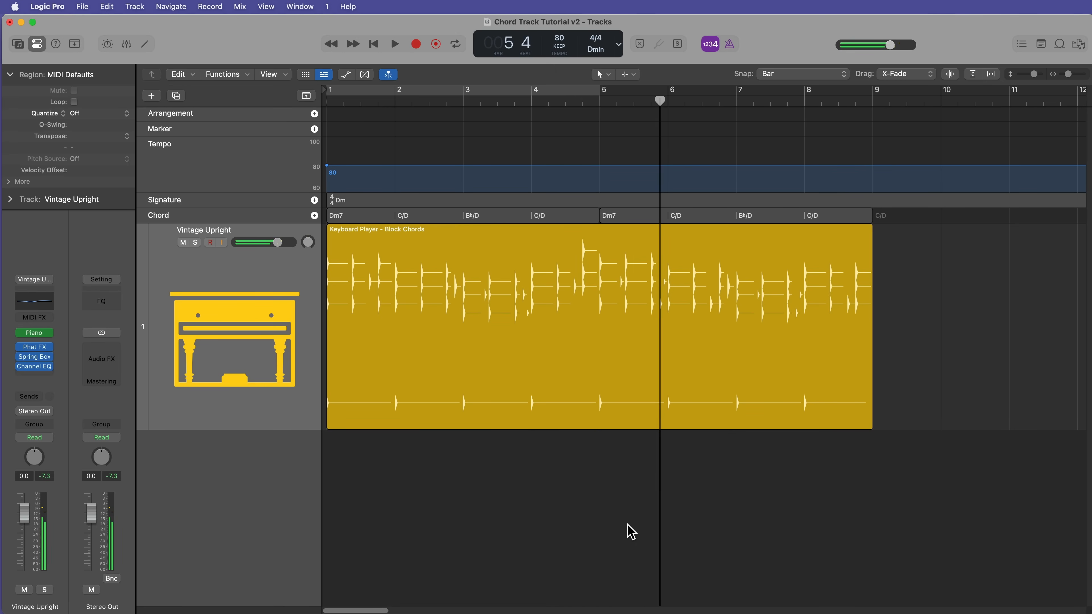
Return the playhead to bar 1 and add a 6 extension to the C/D chord at bar 4, making it C6/D
key("Return")
key("super+Right")
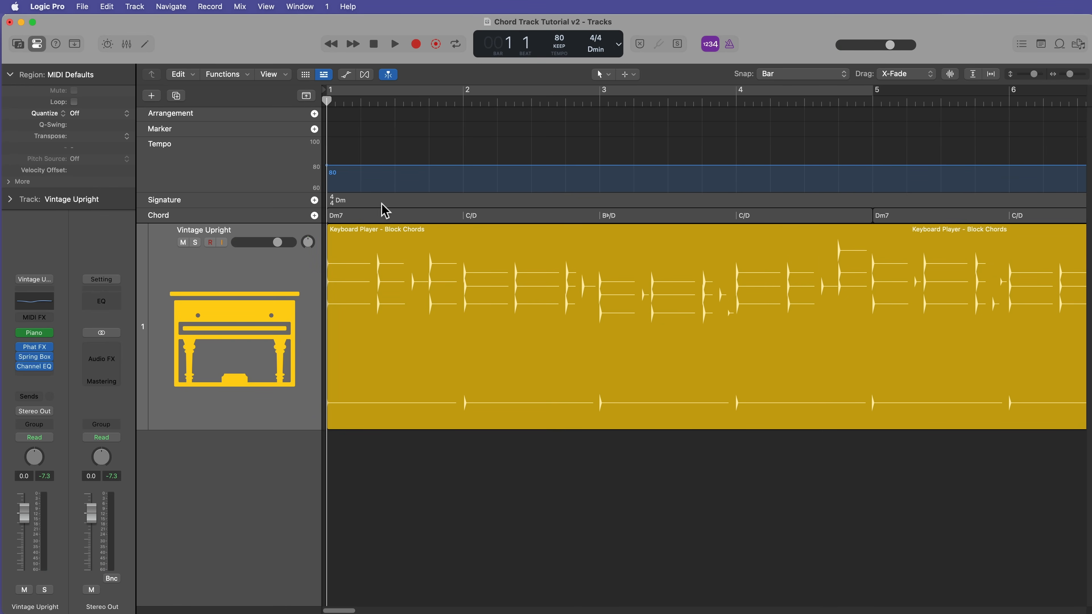
left_click(375, 218)
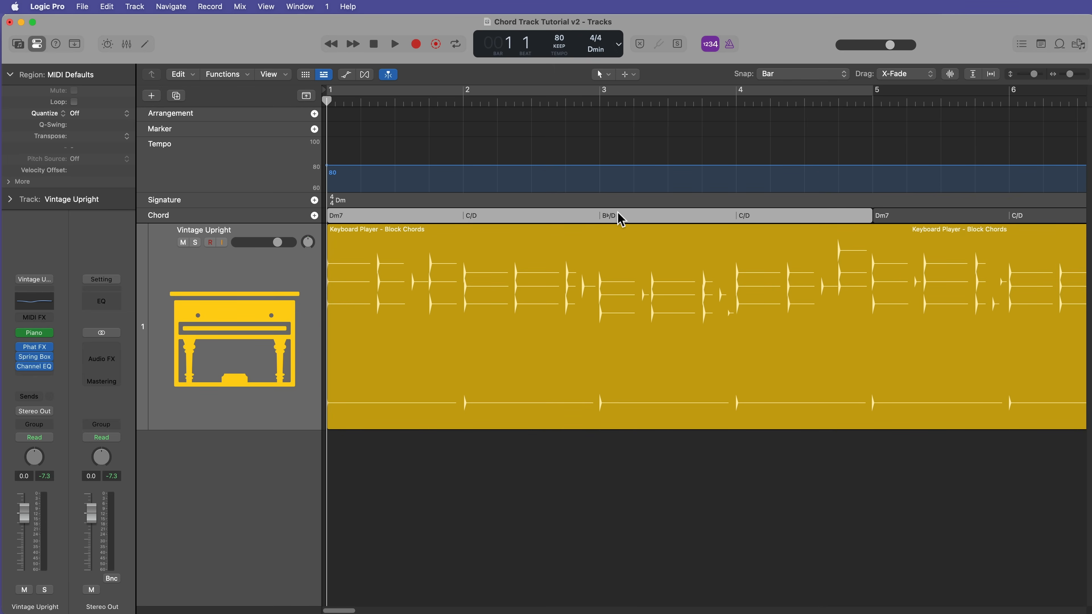
left_click(758, 218)
double_click(758, 218)
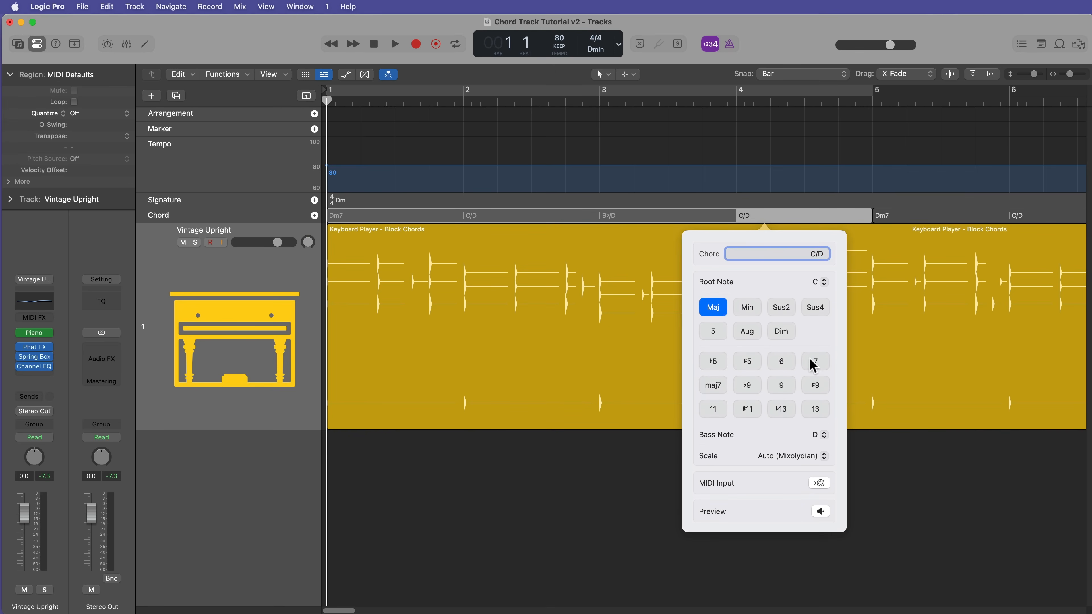
left_click(782, 366)
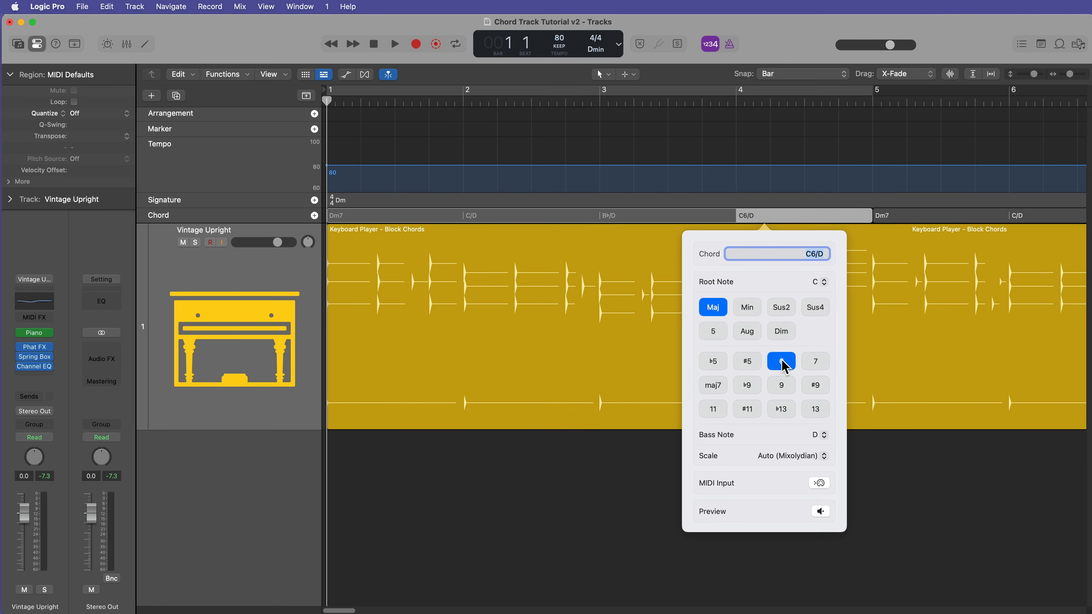
left_click(910, 436)
Change the Dm7 chord at bar 5 to Dmadd 9 by replacing its 7 extension with a 9
left_click(907, 217)
left_click(908, 217)
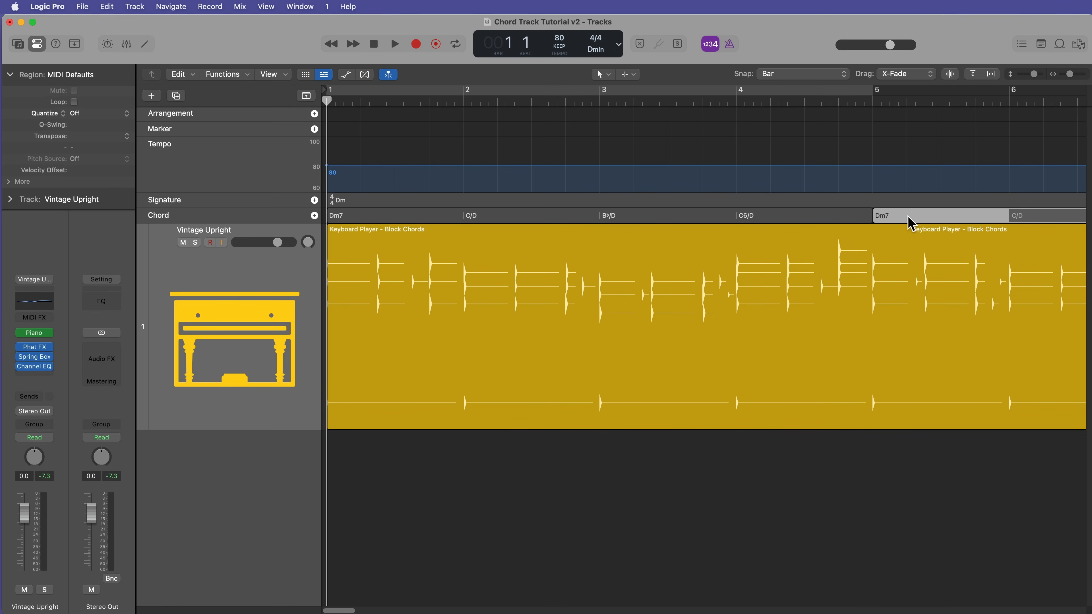
double_click(908, 218)
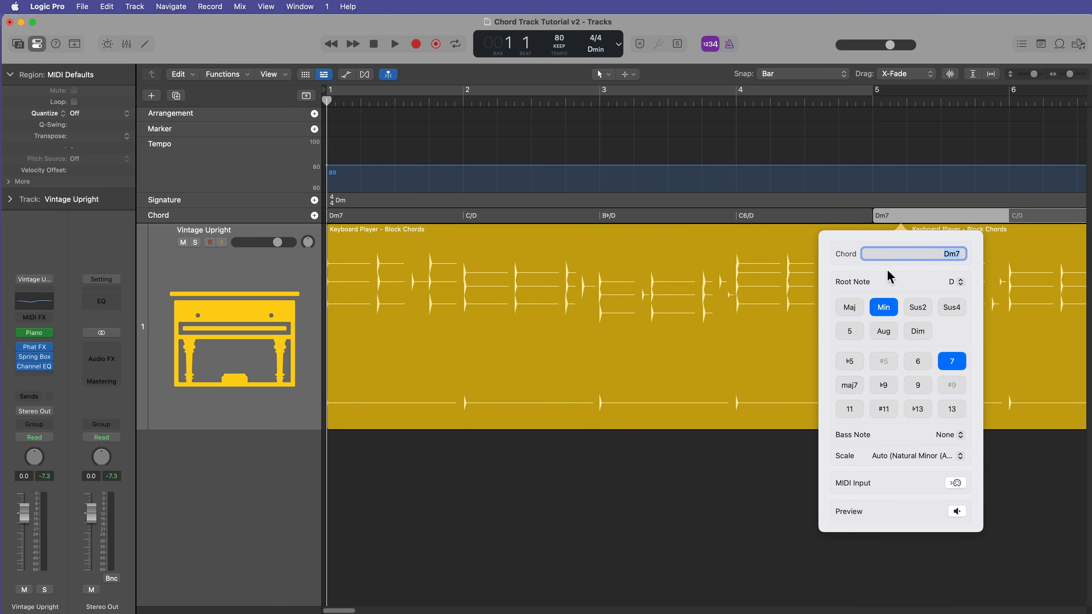
left_click(953, 363)
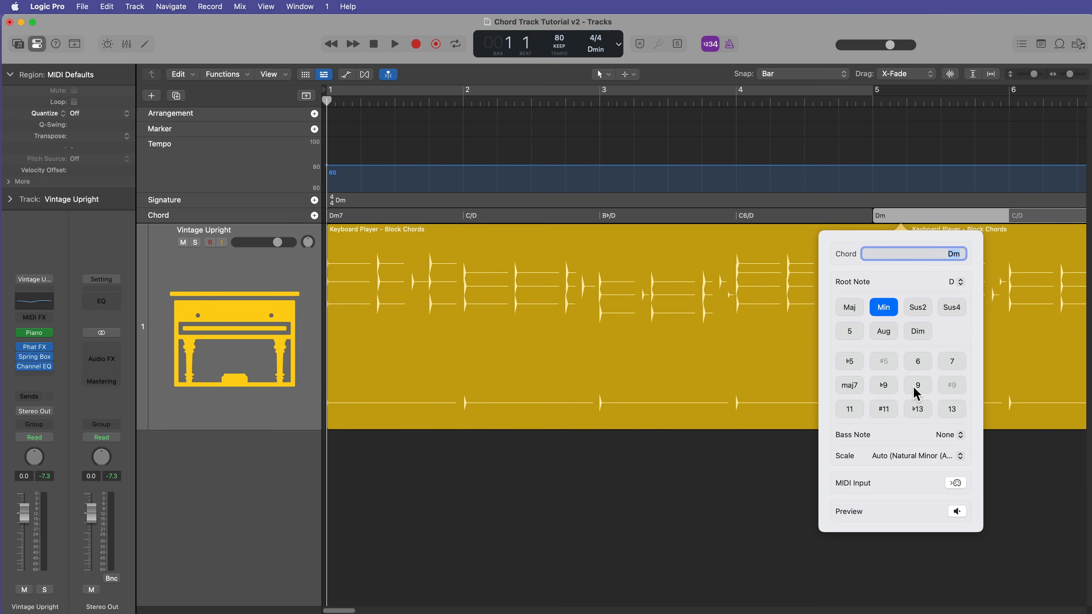
left_click(917, 387)
left_click(952, 364)
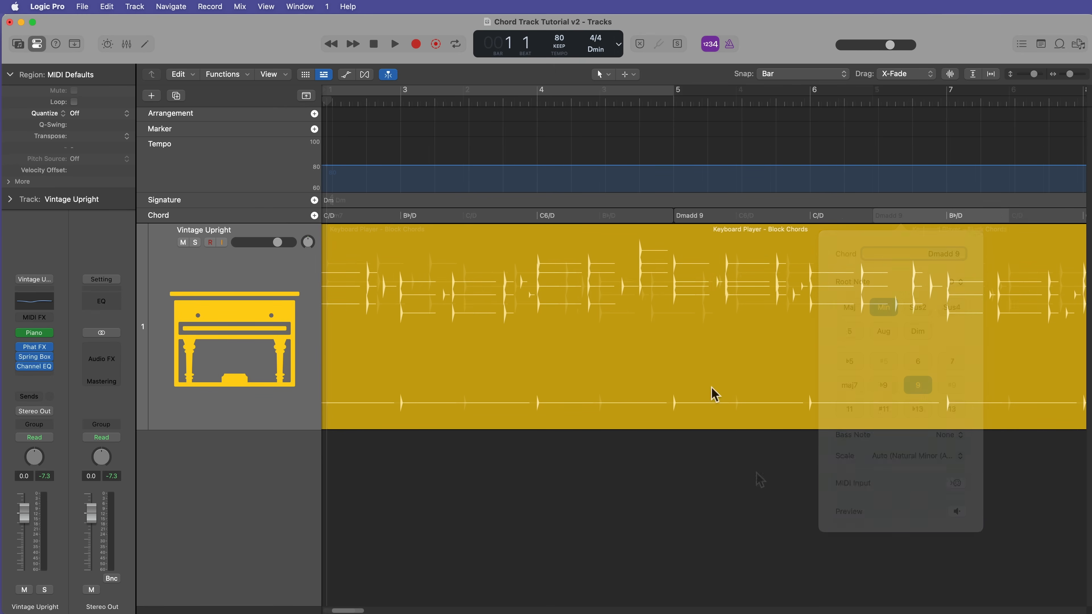
Remove the D bass note from the C/D chord at bar 8, making it C, and play the progression
scroll(712, 392, "right", 1)
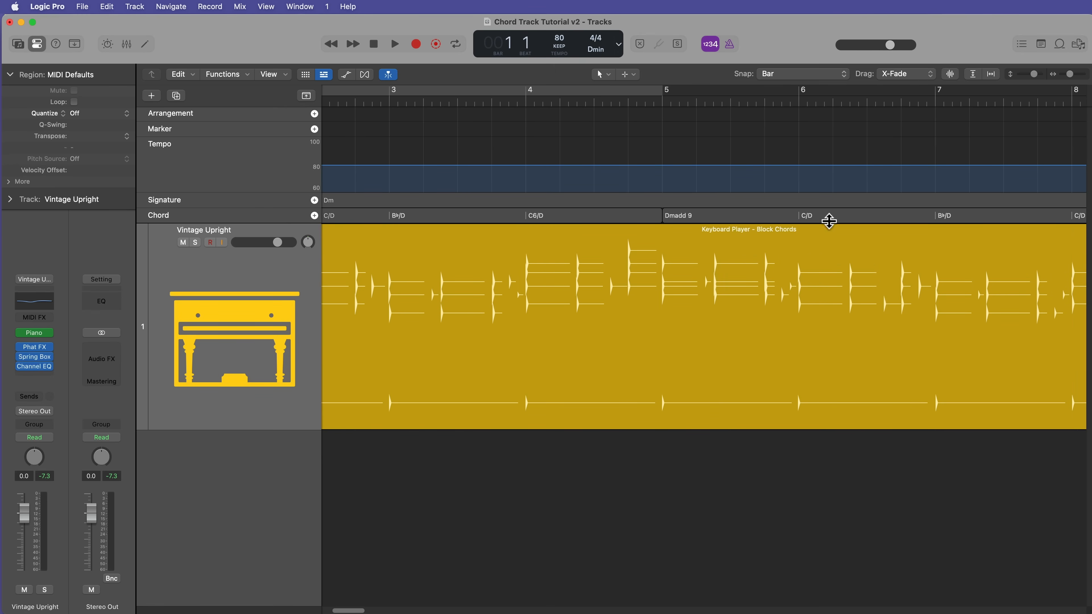
scroll(853, 286, "right", 3)
scroll(851, 280, "right", 3)
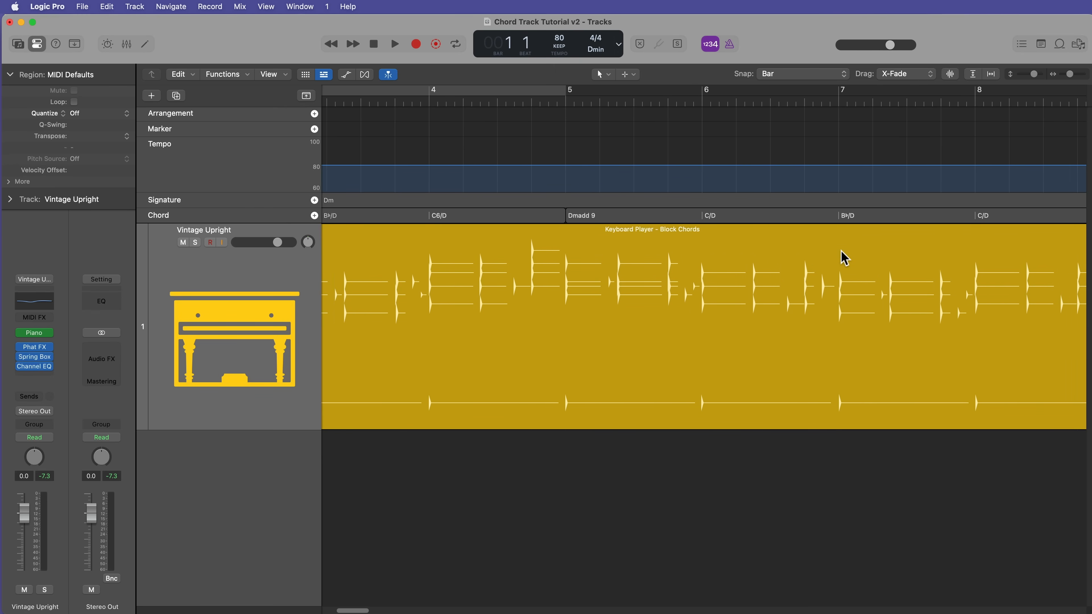
left_click(887, 219)
double_click(886, 216)
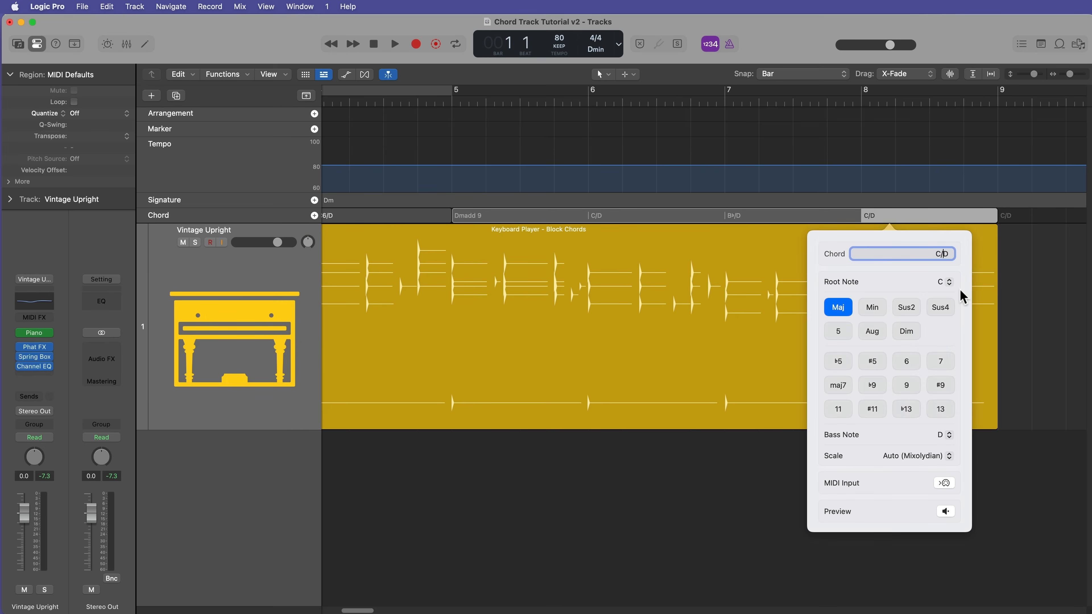
key("BackSpace")
key("Right")
key("BackSpace")
key("Return")
key("space")
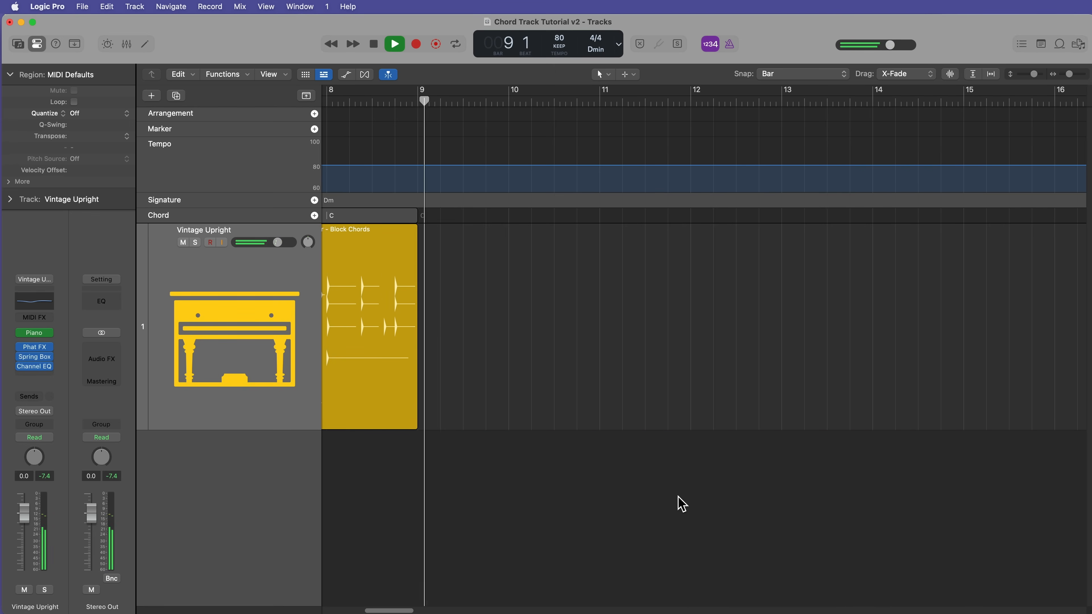
With cycle mode off, set snapping to Division and place the playhead on the second chord hit in bar 1
left_click_drag(678, 498, 659, 395)
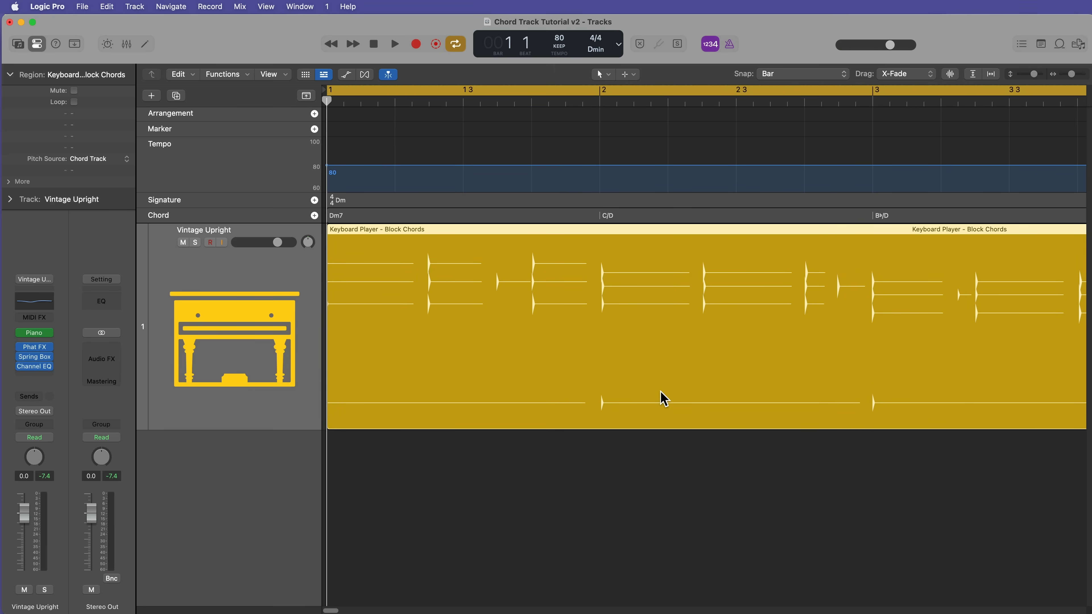
key("c")
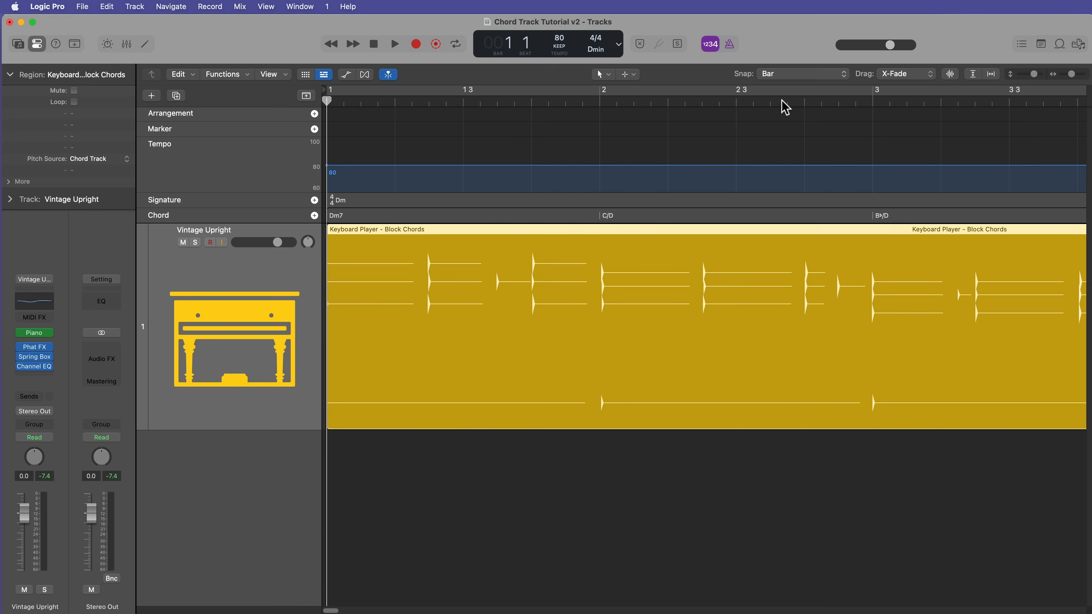
left_click(796, 76)
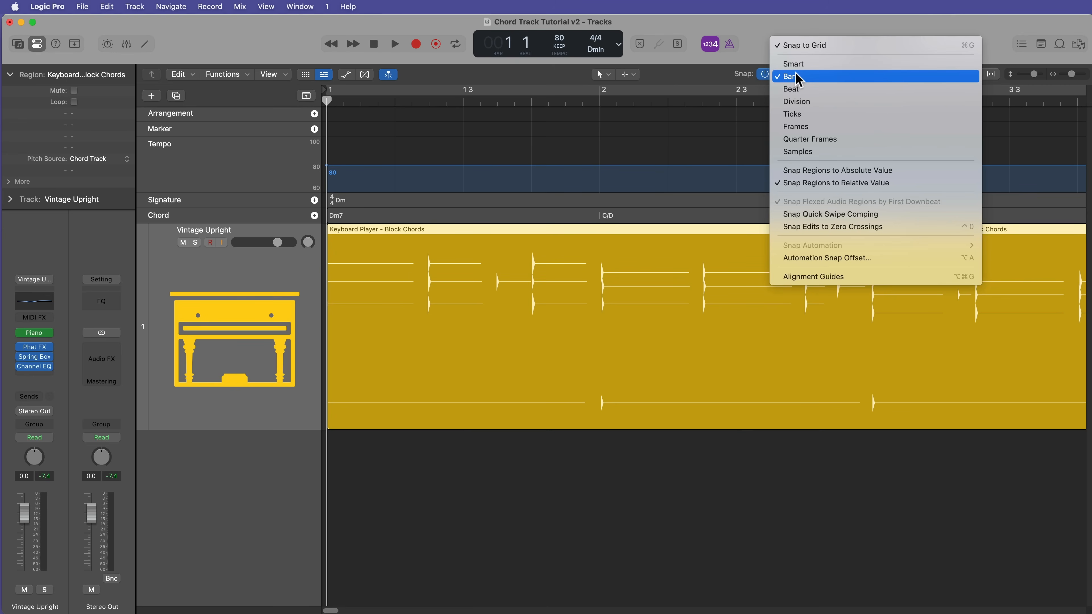
left_click(838, 103)
left_click(429, 99)
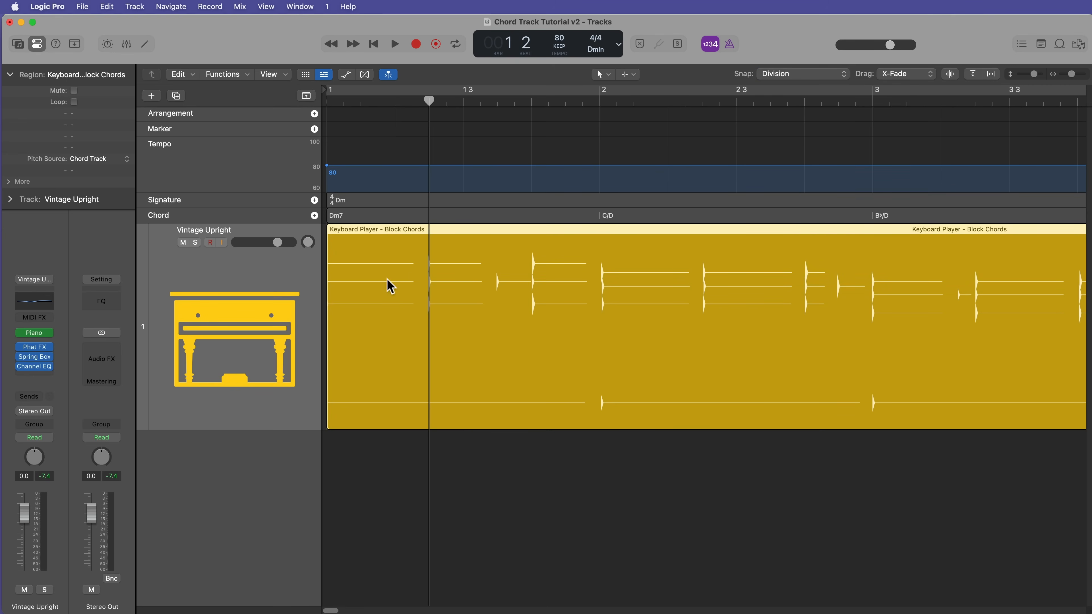
Change the Dm7 chord at bar 1 to Dsus4
left_click(366, 218)
double_click(366, 217)
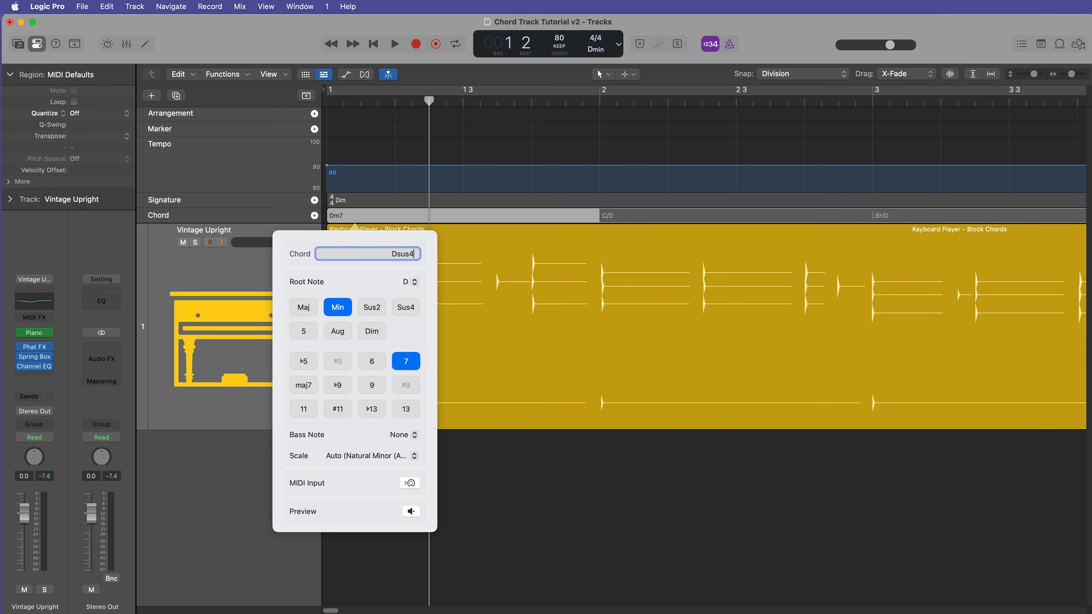
left_click(406, 306)
left_click(531, 444)
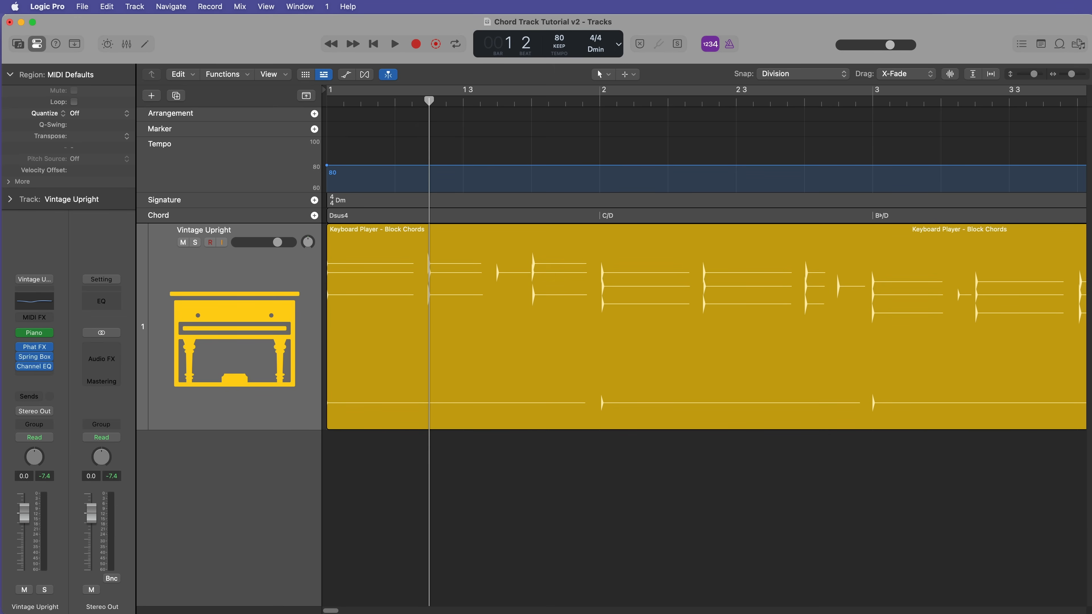
Add a Dm chord in bar 1 and extend its start back to the playhead at the second chord hit
left_click(314, 215)
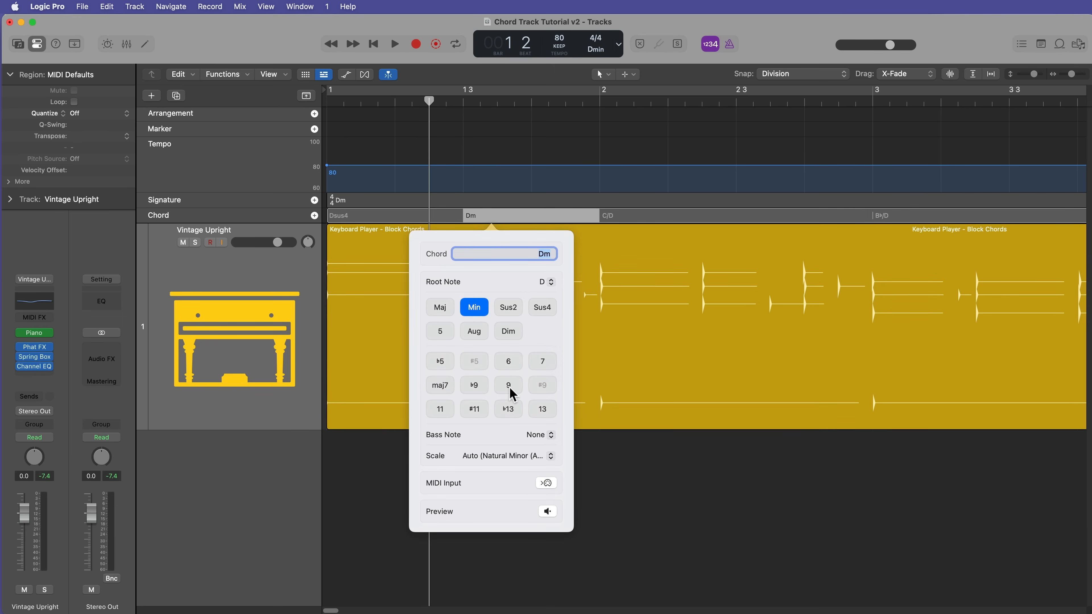
key("Return")
left_click(612, 538)
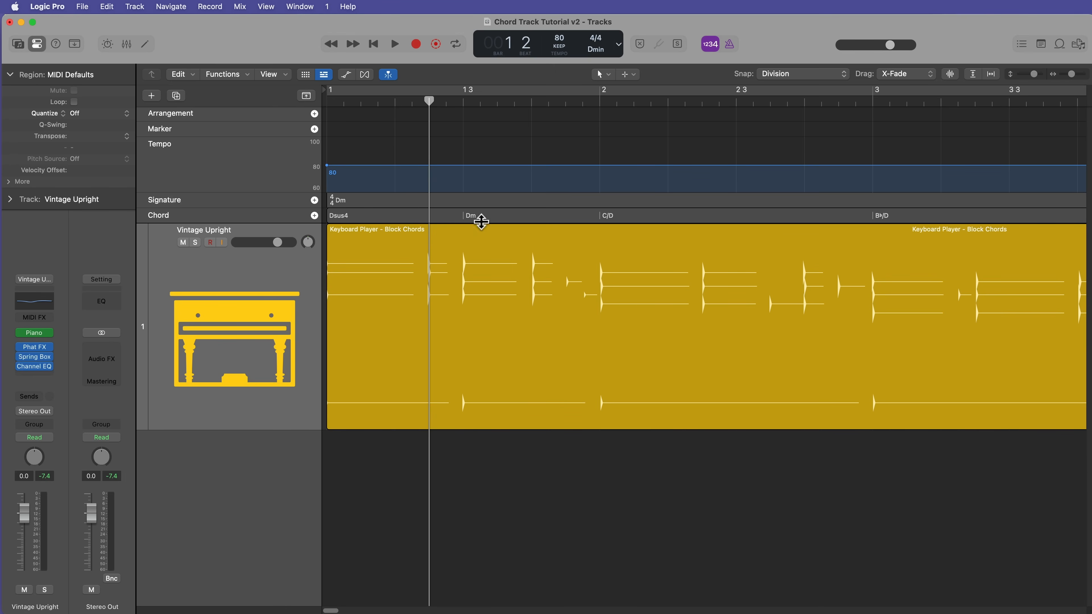
left_click(487, 217)
left_click(488, 218)
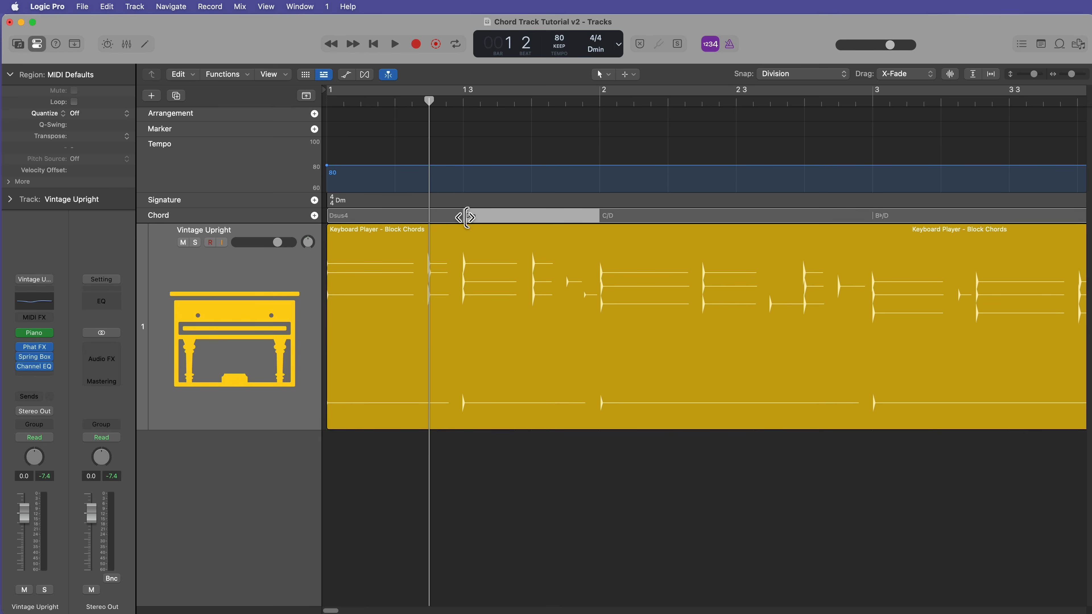
left_click_drag(466, 217, 429, 217)
left_click(503, 460)
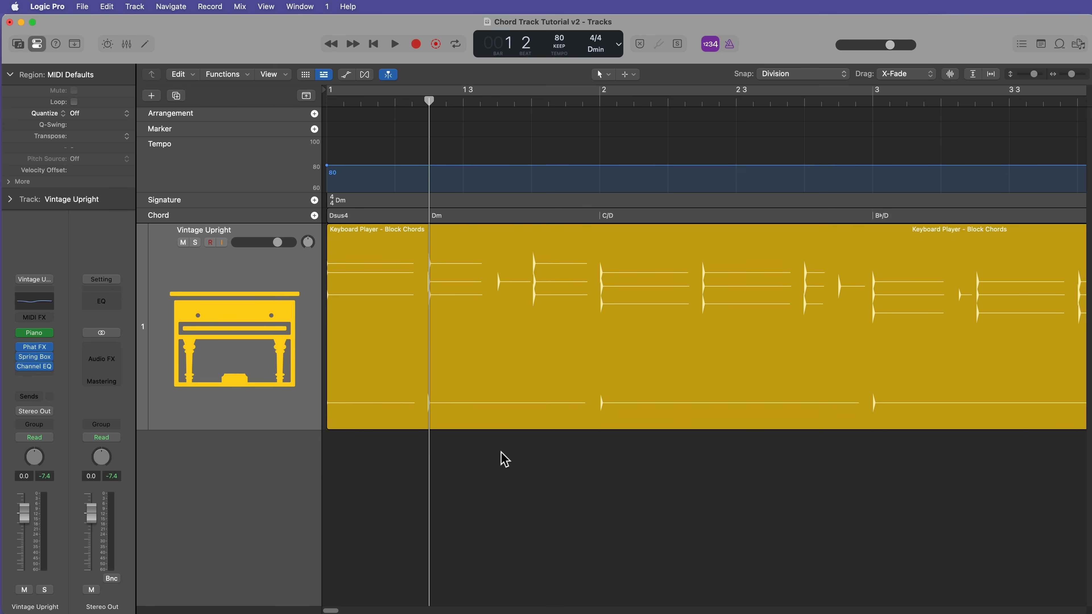
Play from bar 1 into bar 2 to hear the Dsus4 to Dm change, and stop playback
key("Return")
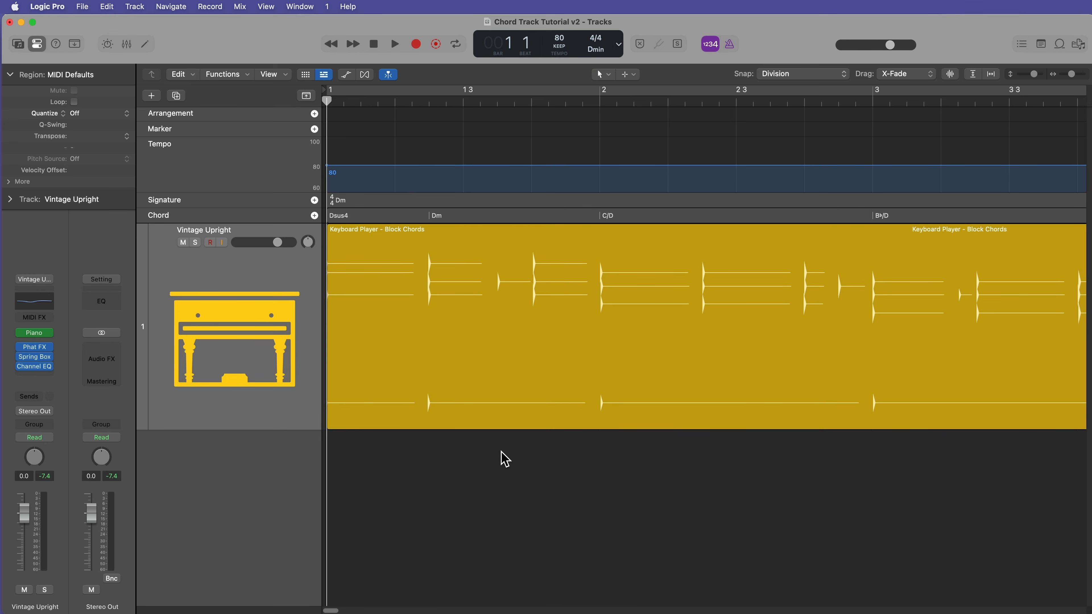
key("space")
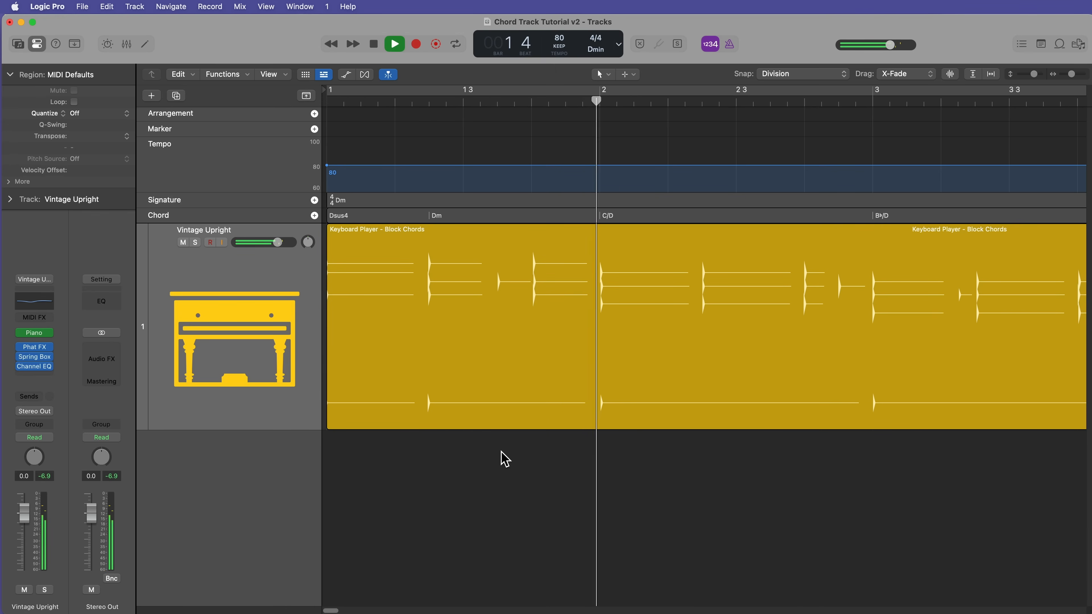
key("space")
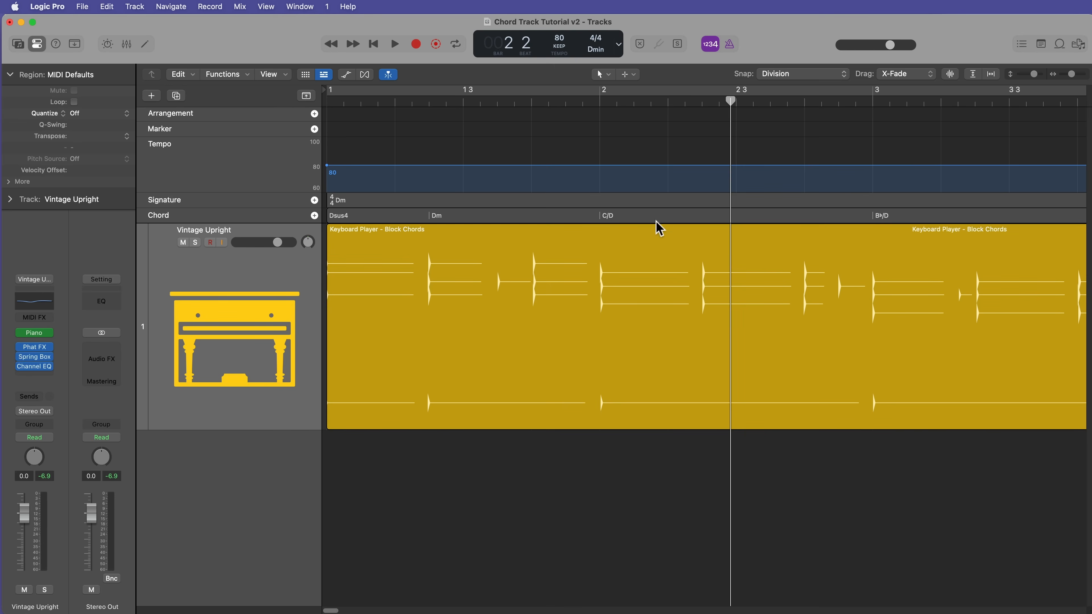
Change the C/D chord at bar 2 to Csus2/D
left_click(658, 211)
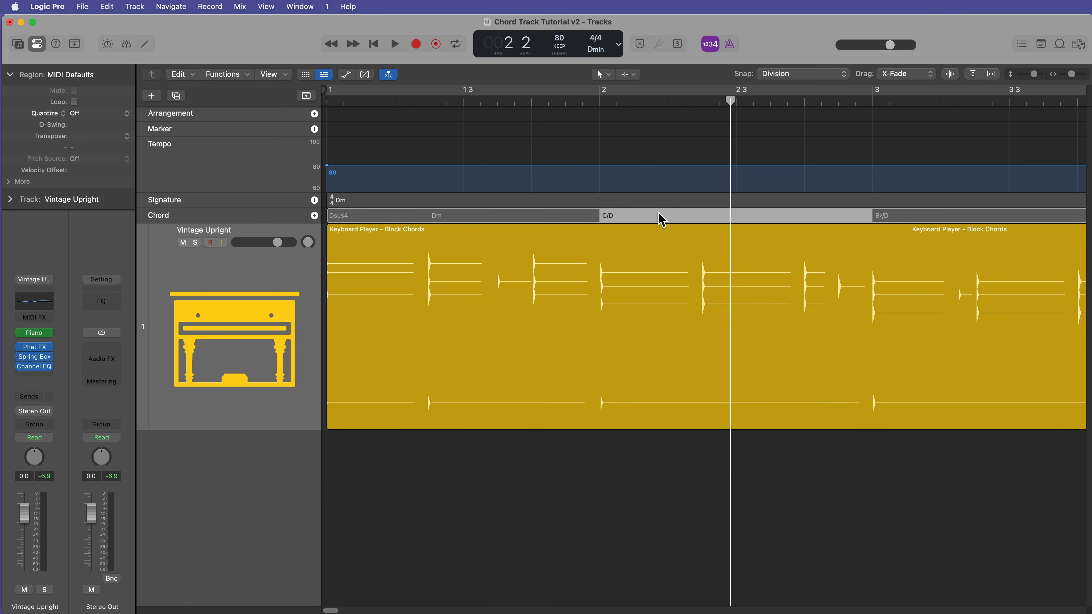
double_click(658, 212)
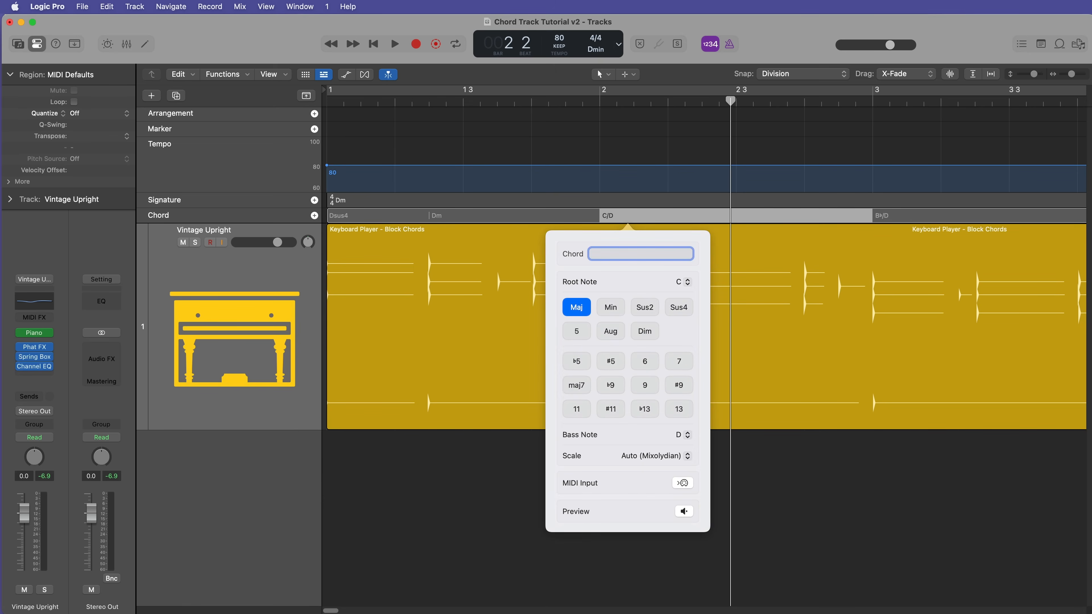
left_click(649, 309)
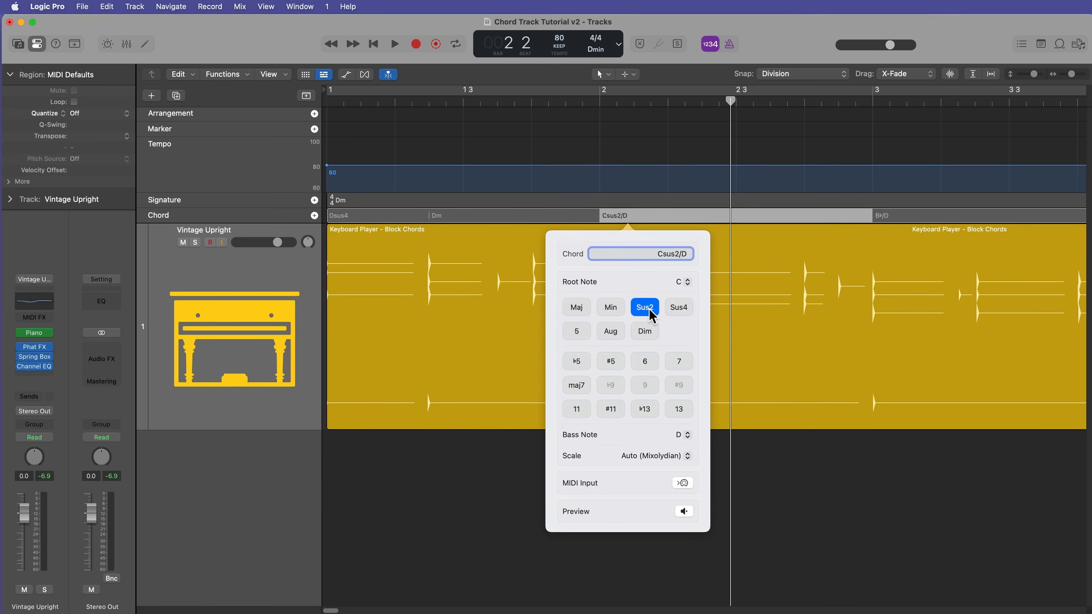
left_click(812, 544)
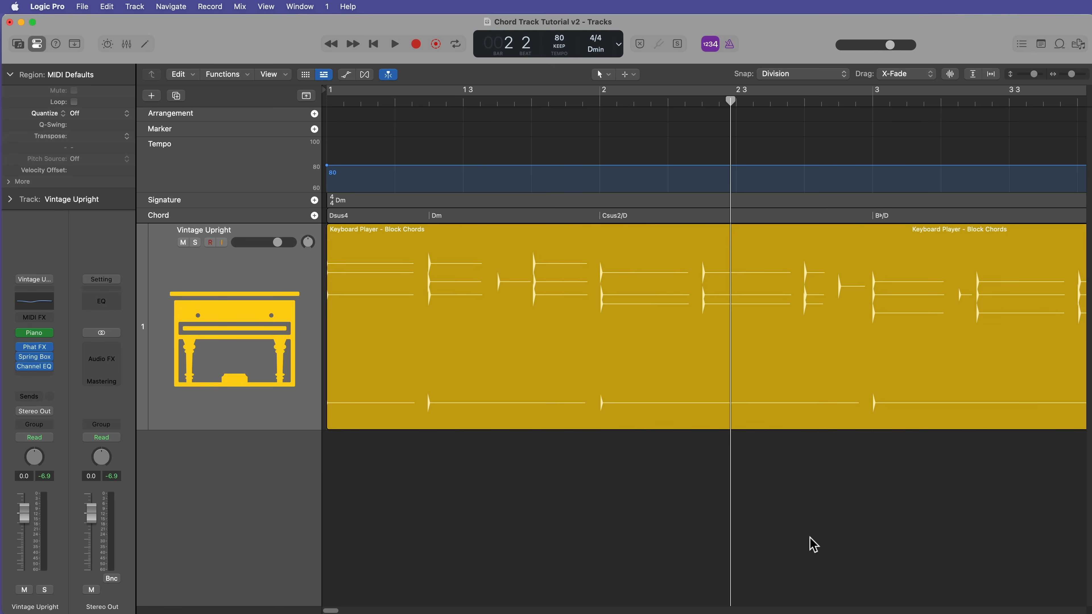
Add a C/D chord in bar 2 and align its start with the playhead placed on that bar's second chord hit
left_click_drag(731, 102, 709, 101)
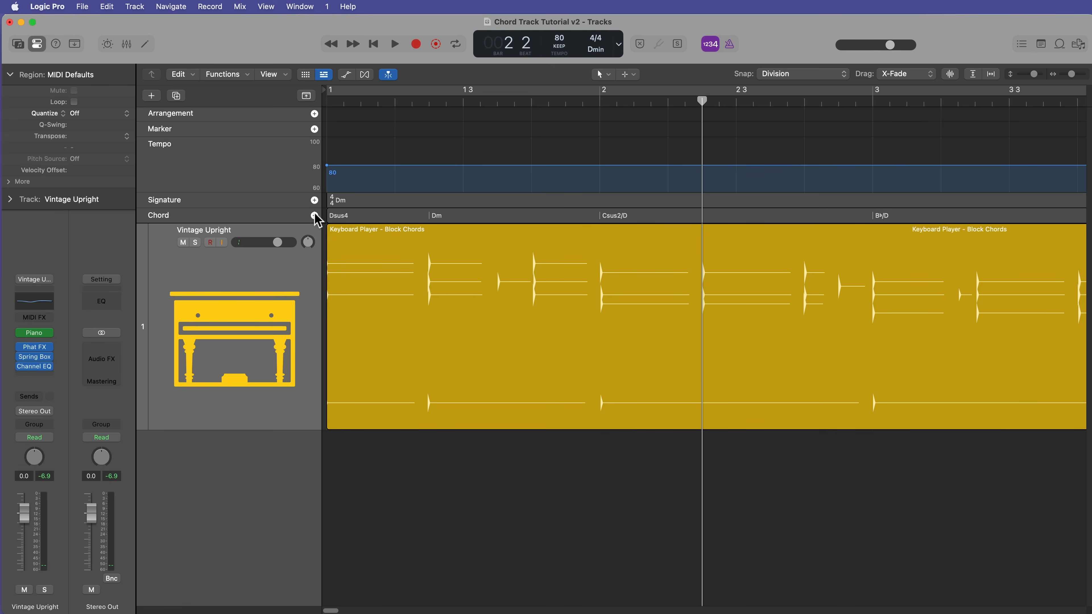
left_click(314, 215)
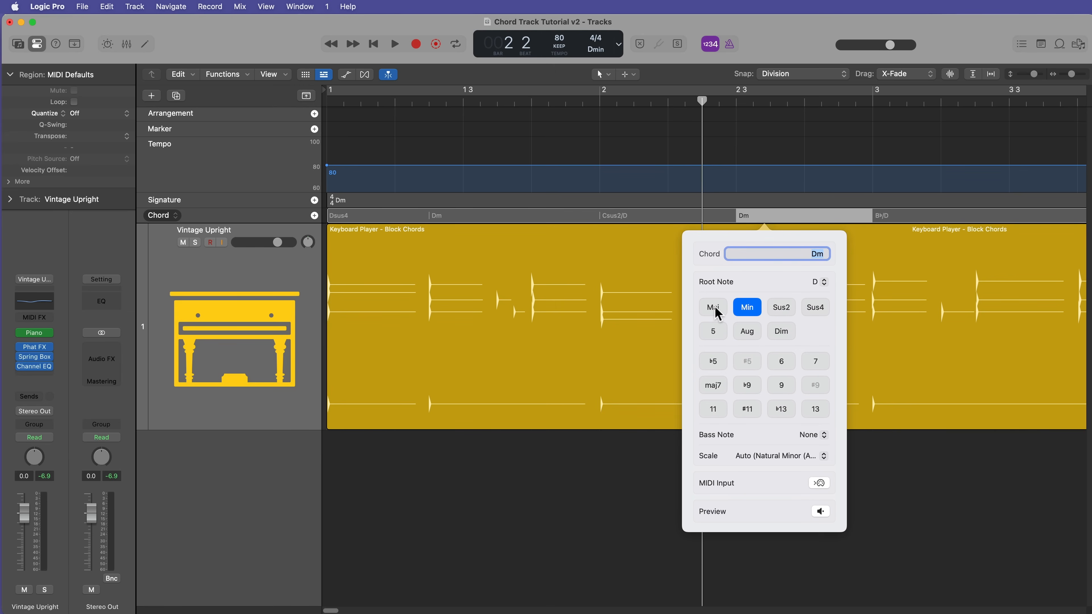
type("C/D")
key("Return")
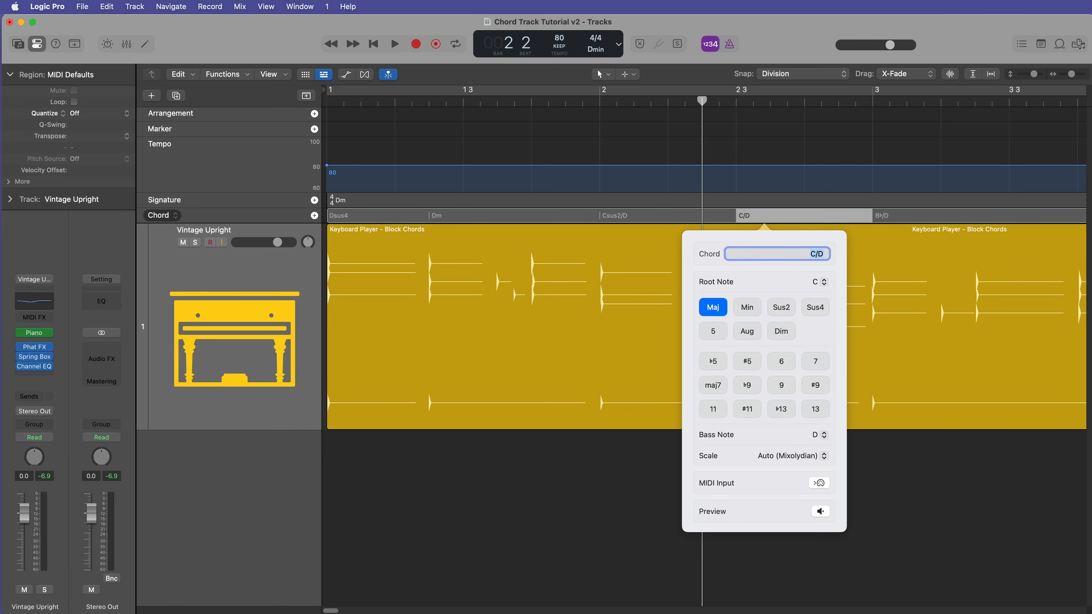
left_click(955, 528)
left_click(768, 220)
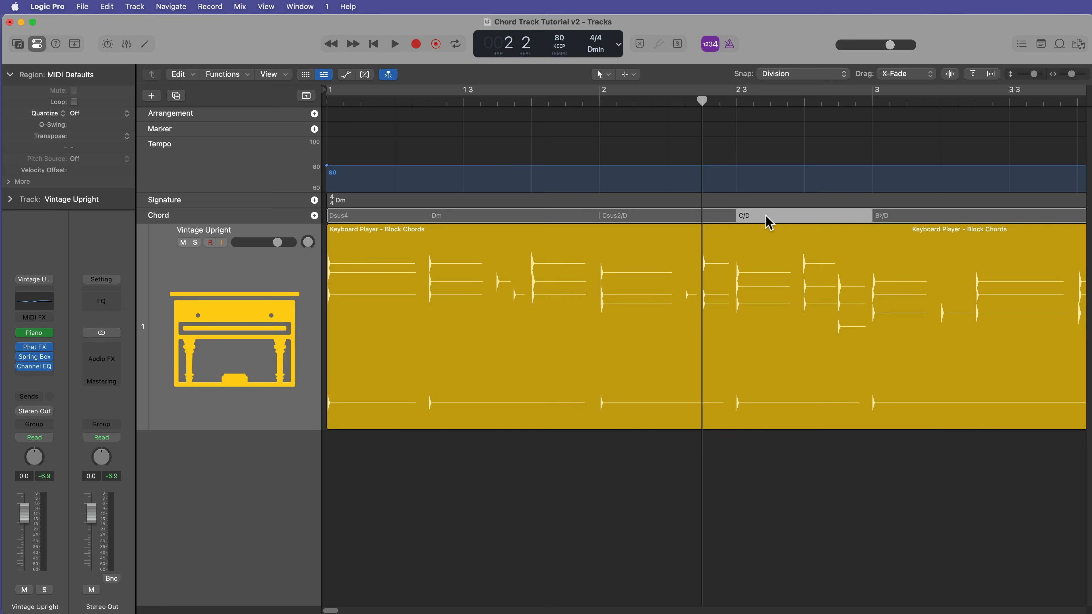
left_click_drag(740, 214, 703, 215)
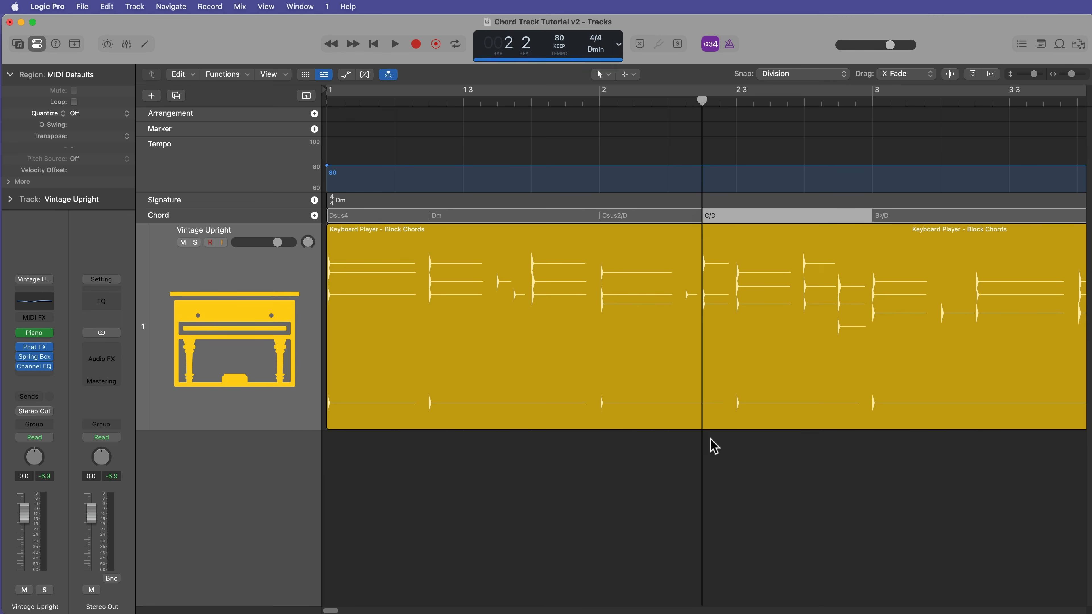
left_click(758, 486)
Play the progression from bar 1 into bar 4 to hear the suspended chords resolve, and stop playback
key("Return")
key("space")
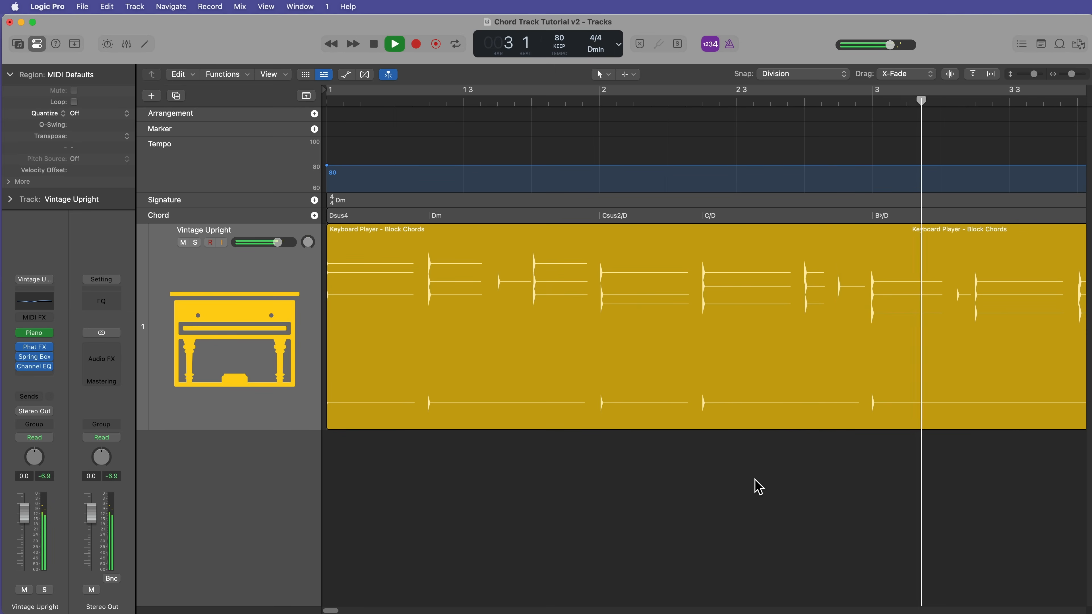
scroll(760, 486, "right", 5)
scroll(759, 485, "right", 3)
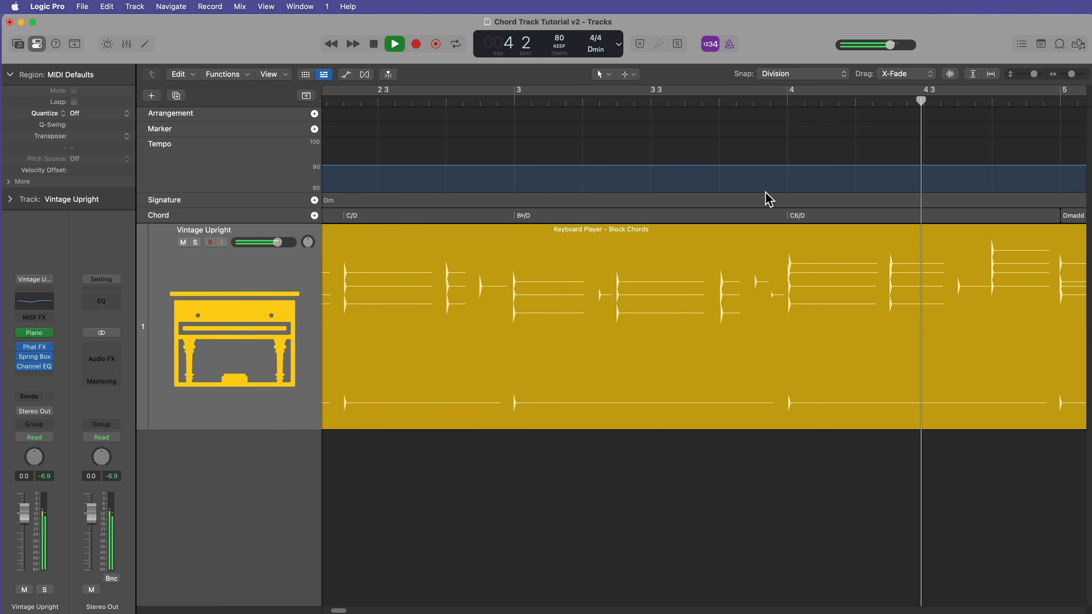
key("space")
Add a Bdim7 chord in bar 3, starting at that bar's last chord hit
left_click(718, 99)
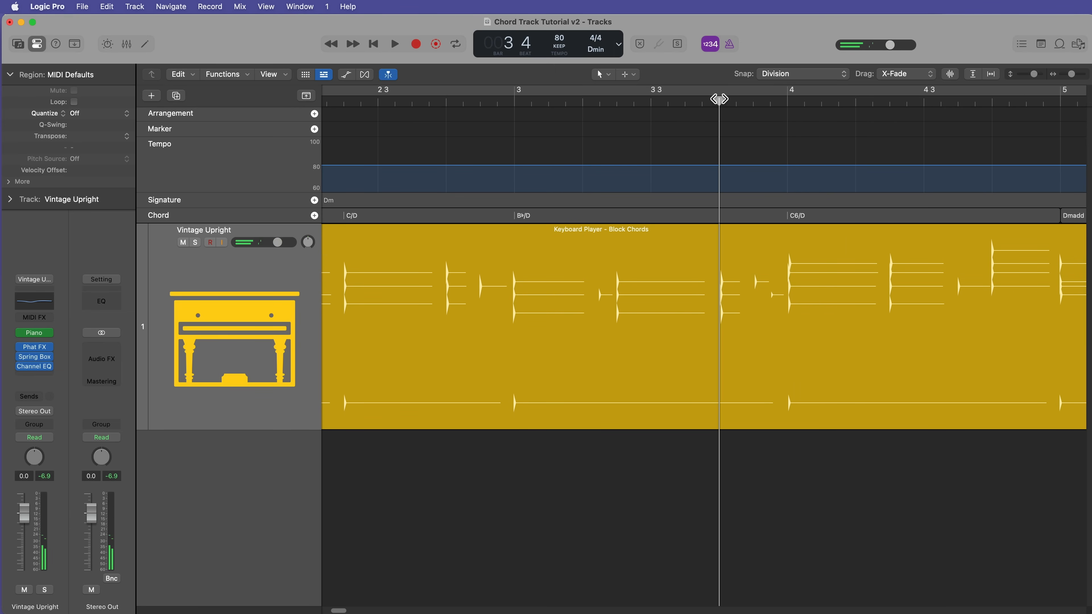
mouse_move(718, 99)
left_mouse_down()
mouse_move(793, 104)
mouse_move(719, 105)
left_mouse_up()
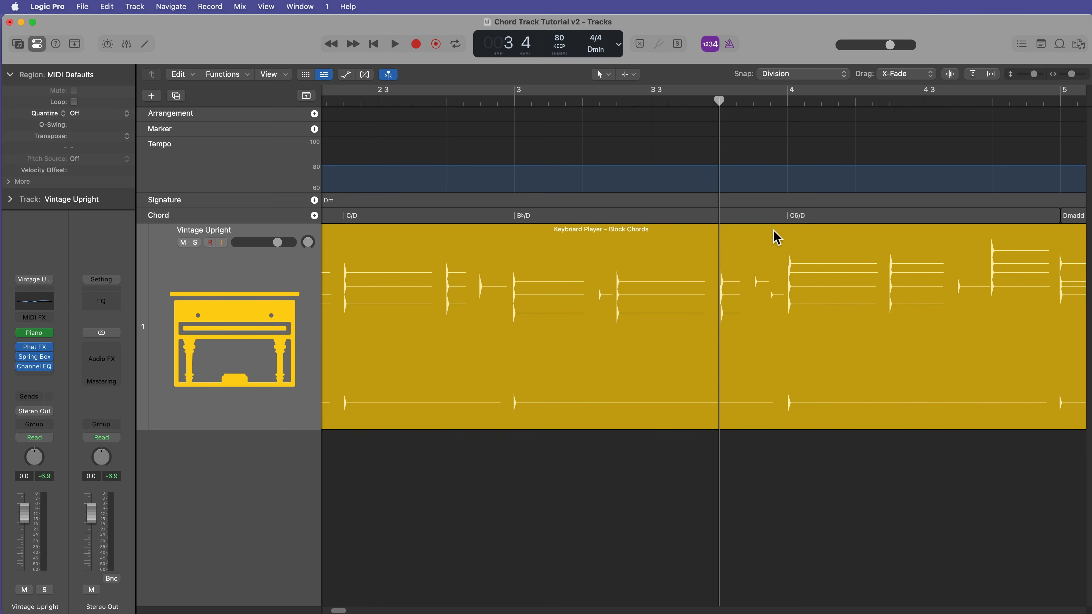
left_click(314, 215)
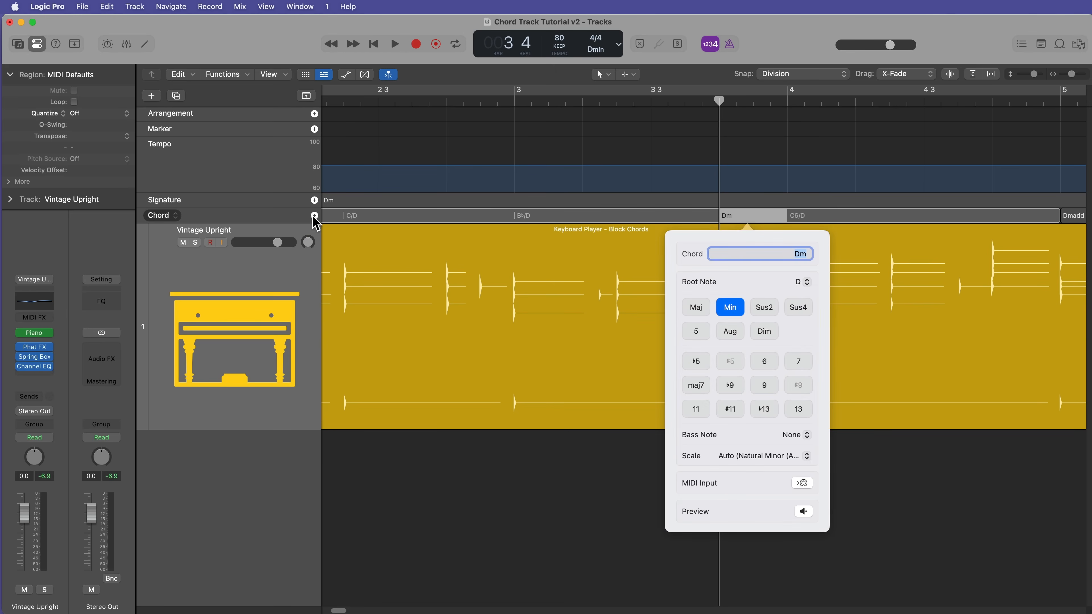
left_click(799, 282)
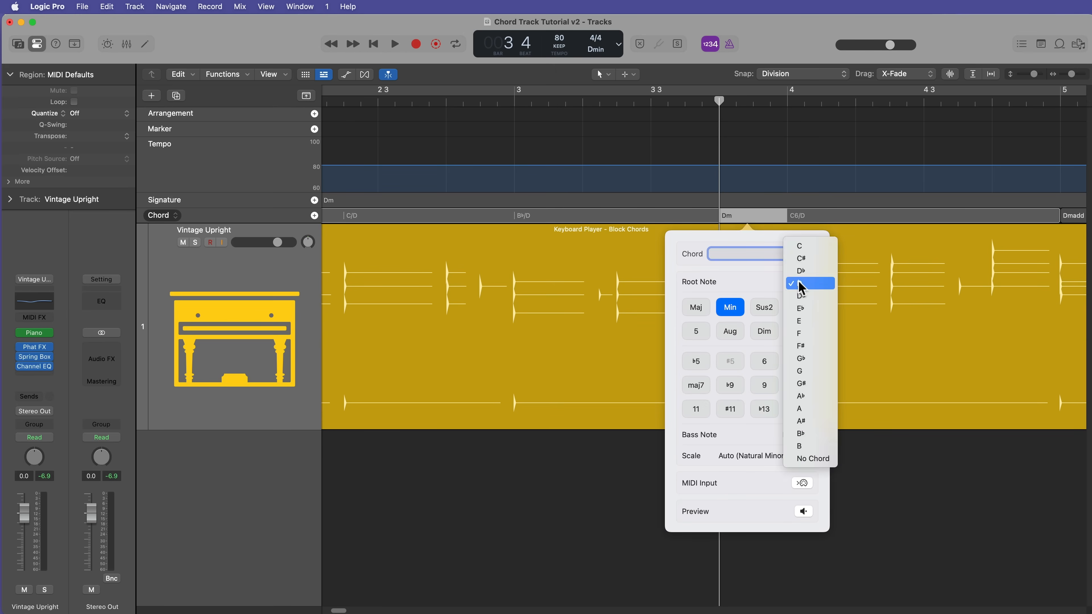
left_click(798, 447)
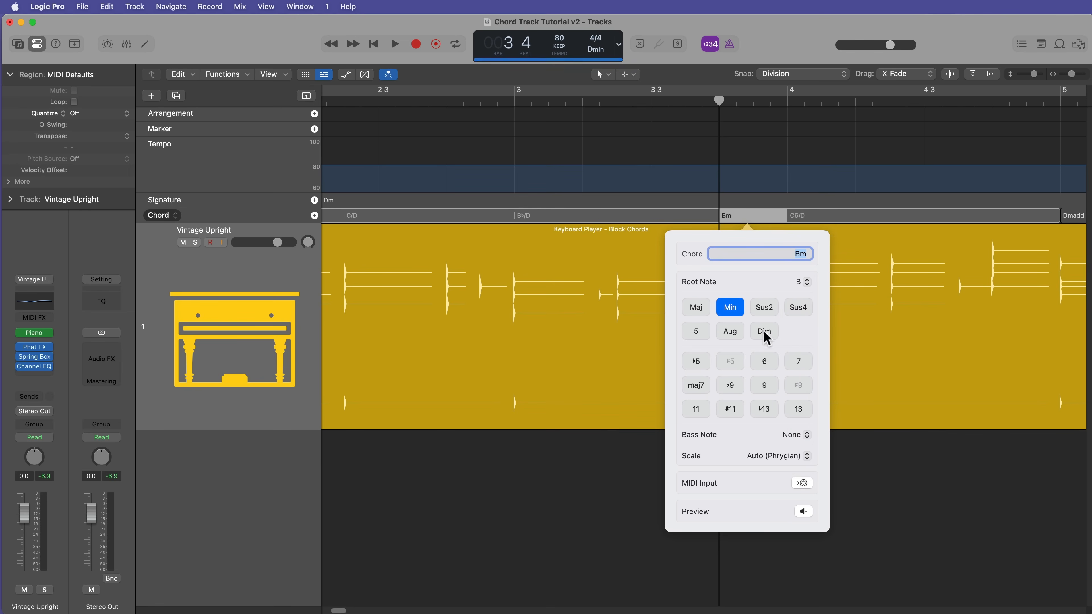
left_click(763, 332)
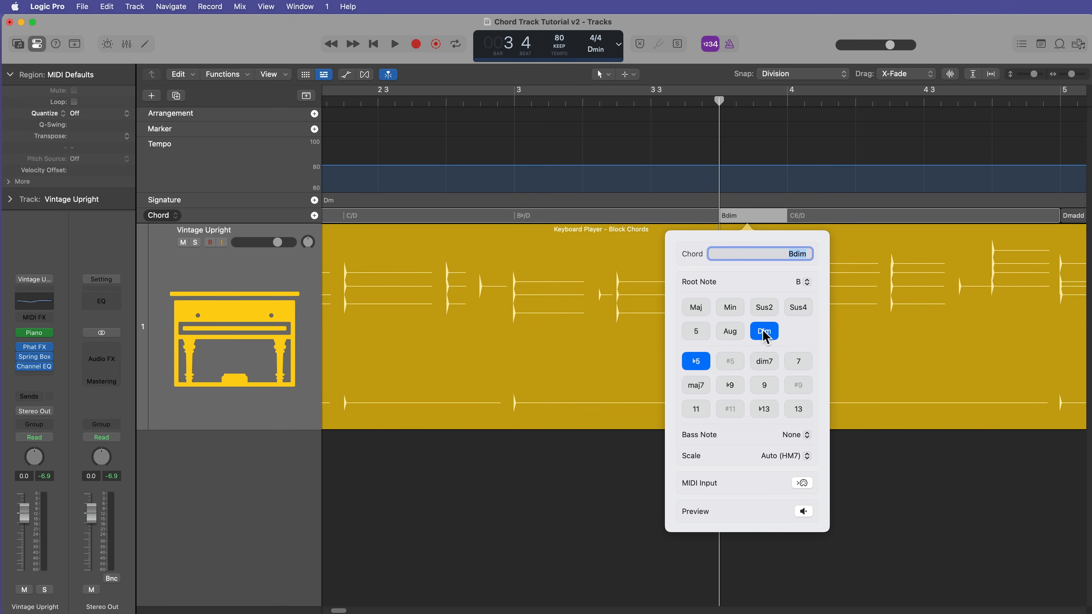
left_click(765, 361)
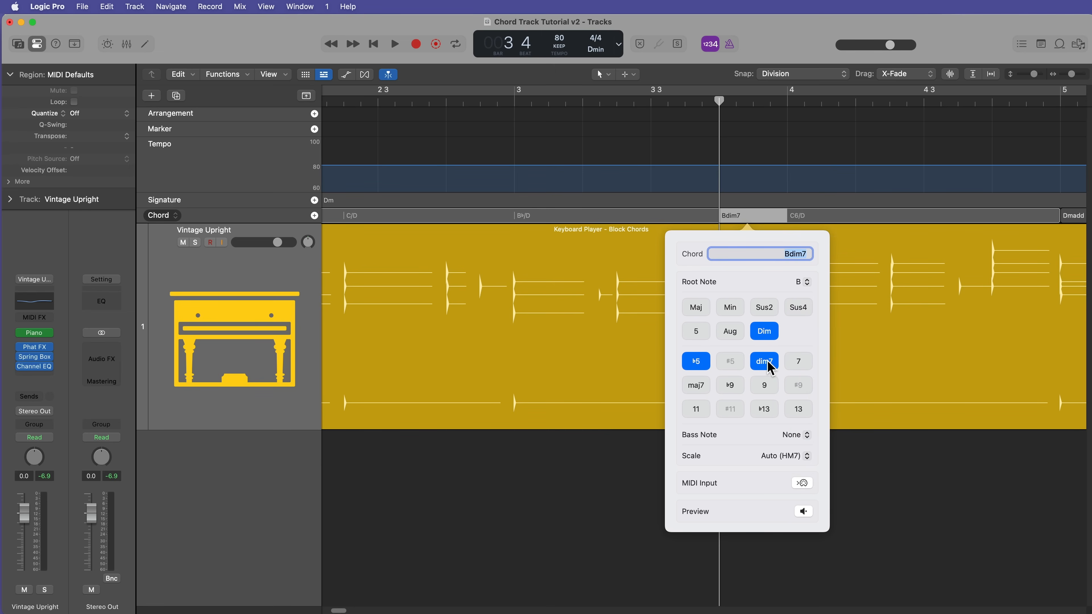
left_click(795, 365)
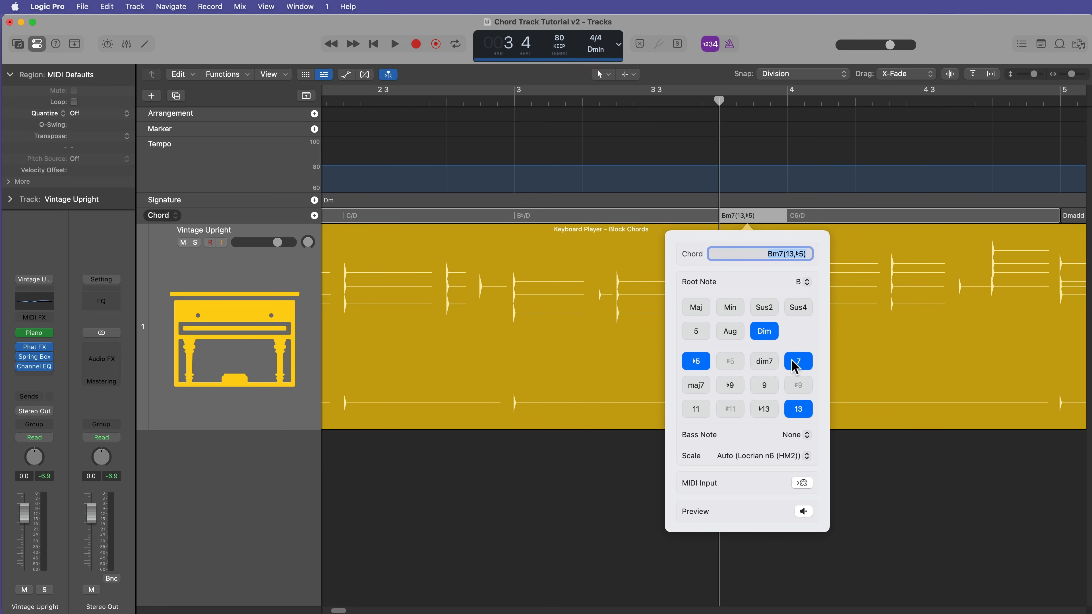
left_click(765, 361)
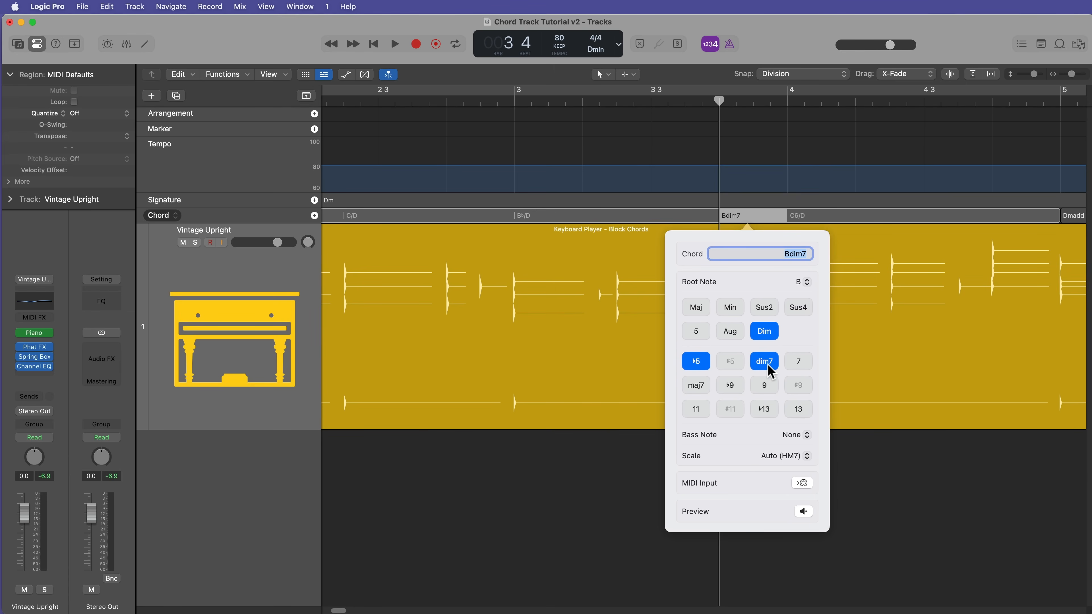
Play the progression from bar 1 into bar 5 to hear the Bdim7 passing chord, and stop playback
key("space")
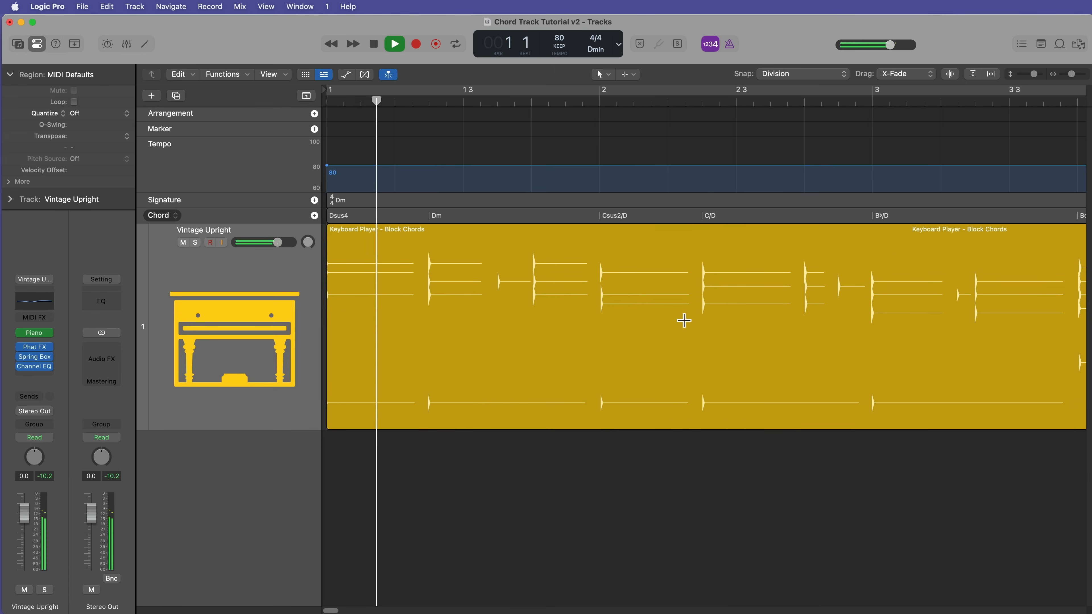
key("super+Left")
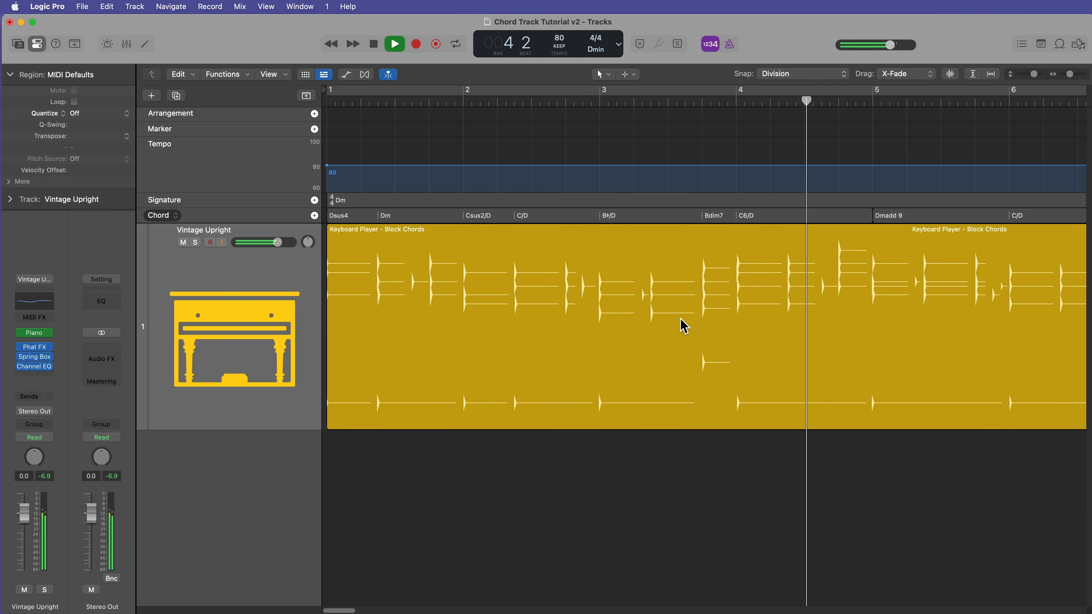
scroll(683, 326, "right", 2)
scroll(683, 327, "right", 2)
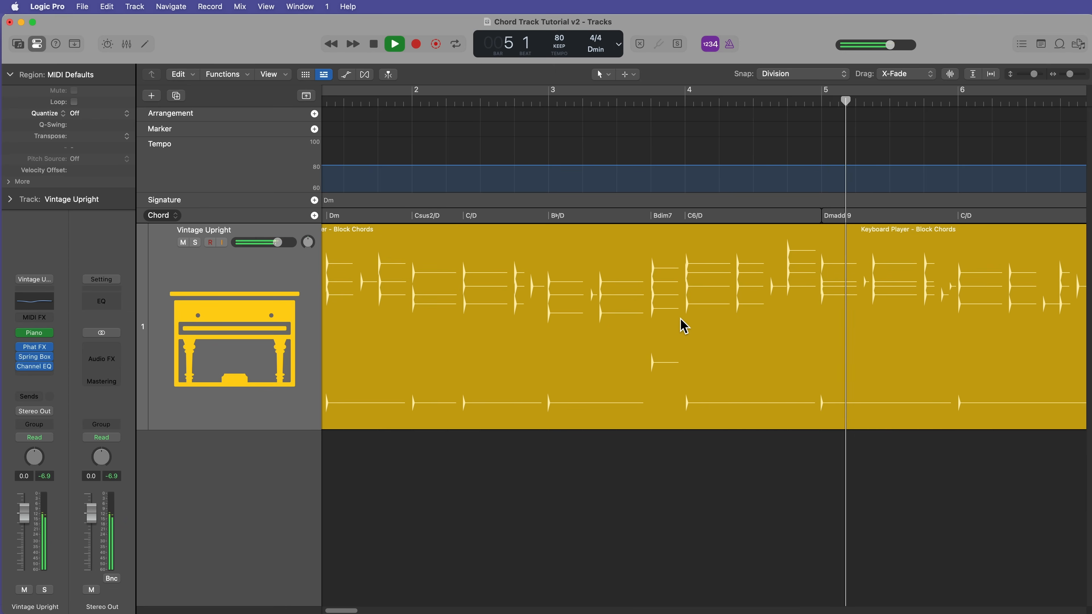
key("space")
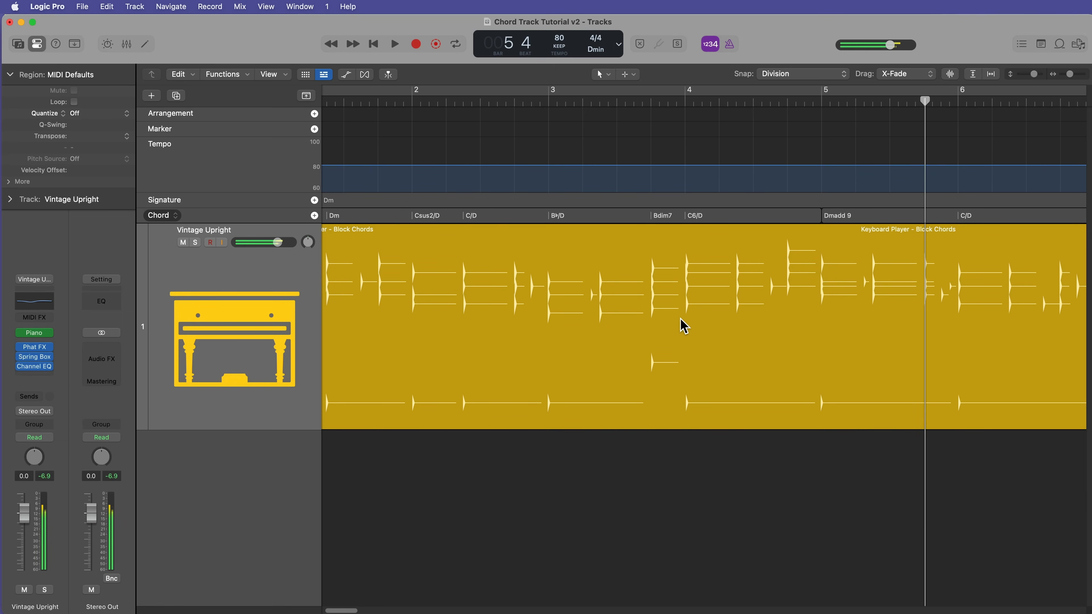
Create a Bass Player session track with the Roots Upright character, with the playhead returned to bar 1 and the whole progression in view
key("Return")
key("super+Left")
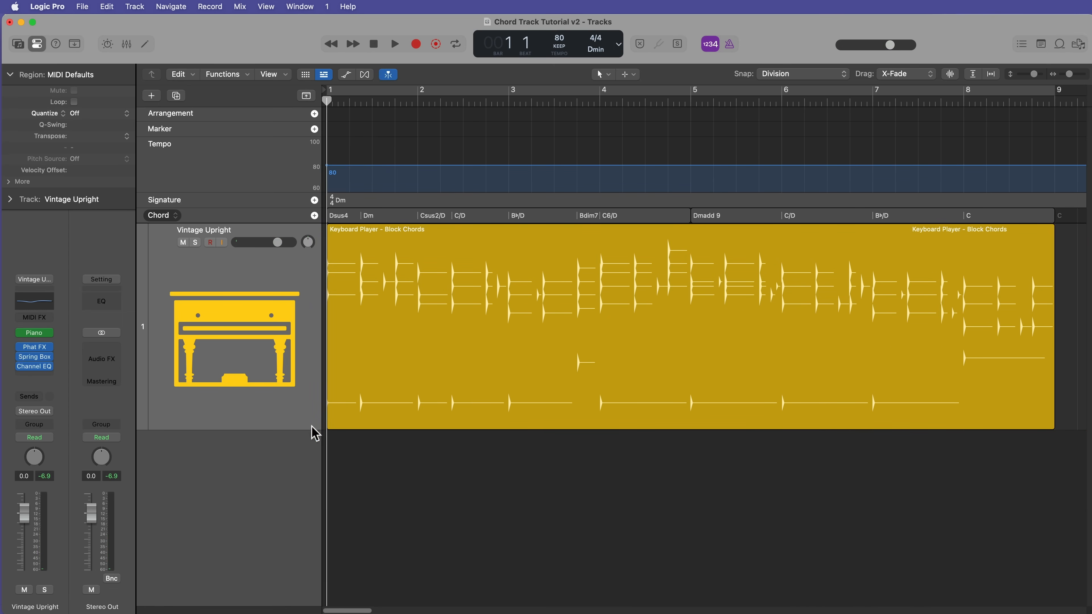
key("super+Up")
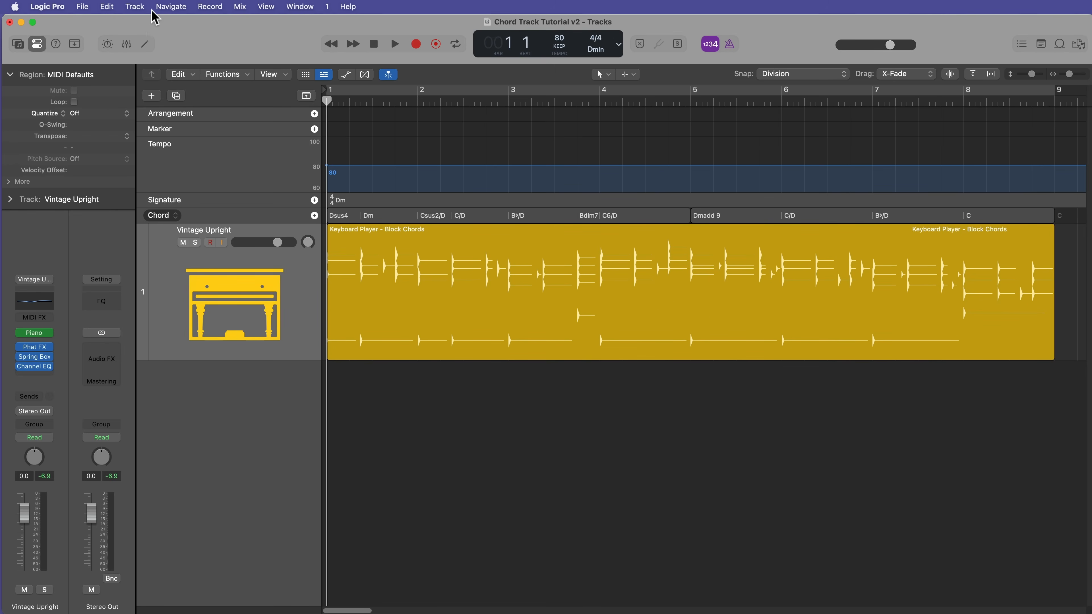
left_click(137, 6)
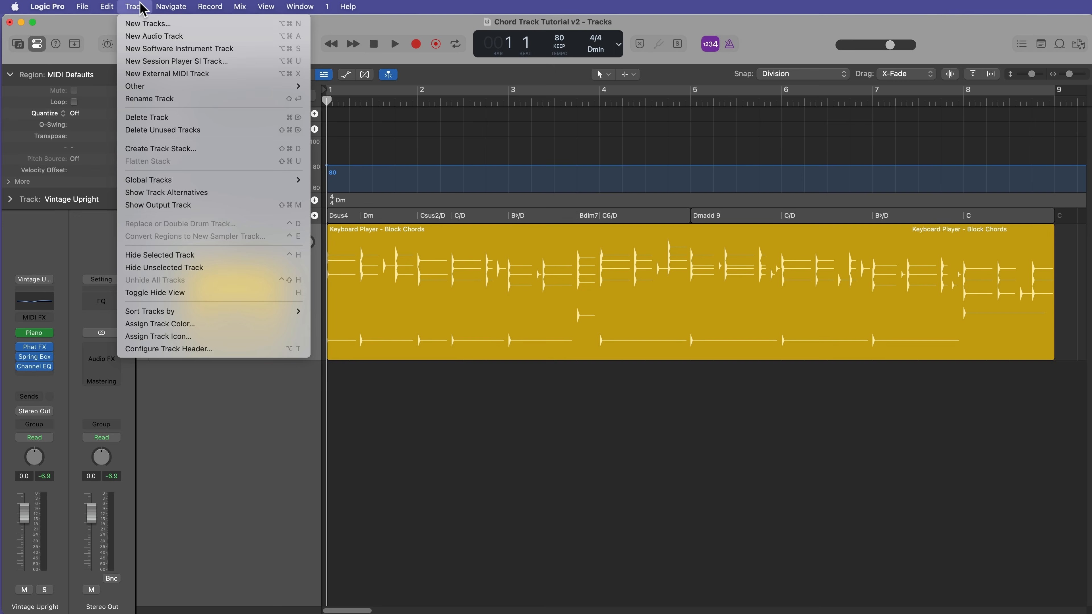
left_click(166, 63)
left_click(607, 254)
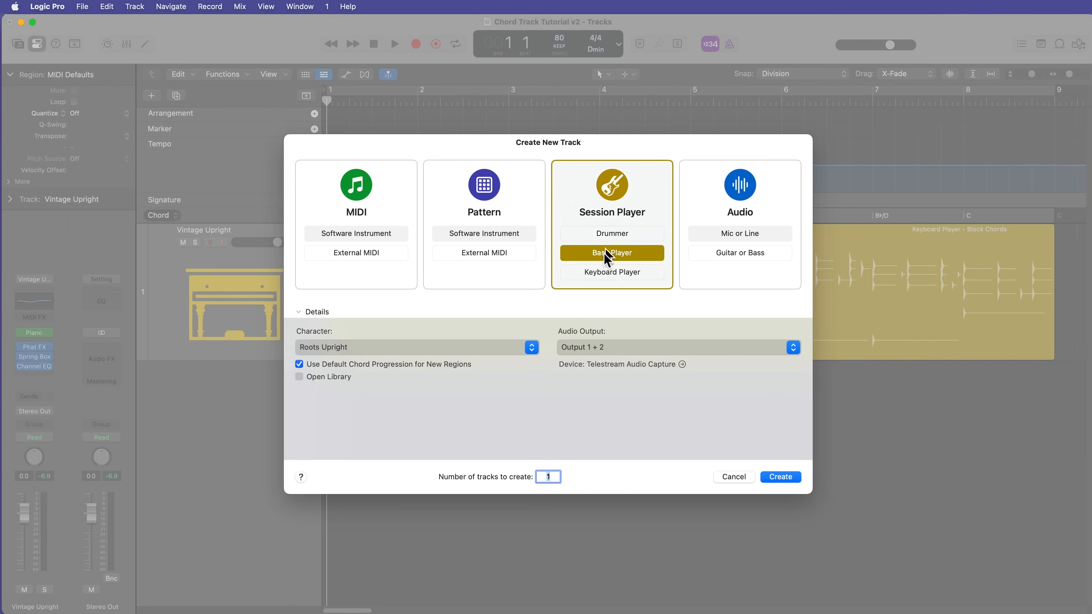
left_click(482, 348)
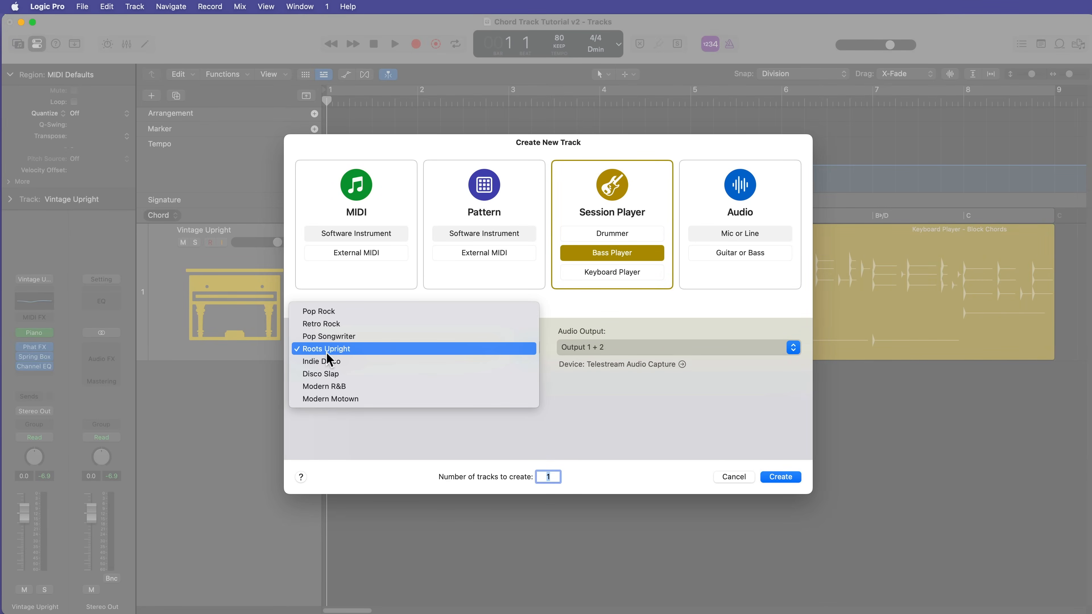
left_click(344, 351)
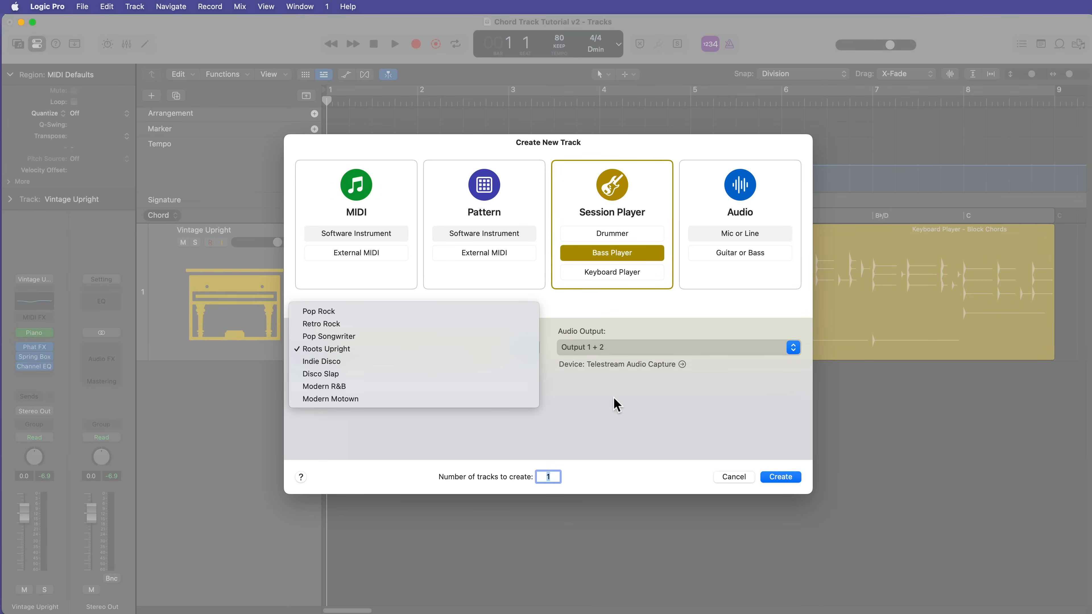
left_click(780, 476)
During playback of the piano and bass from bar 1, hide the Session Player editor and adjust both tracks' heights, then stop
key("space")
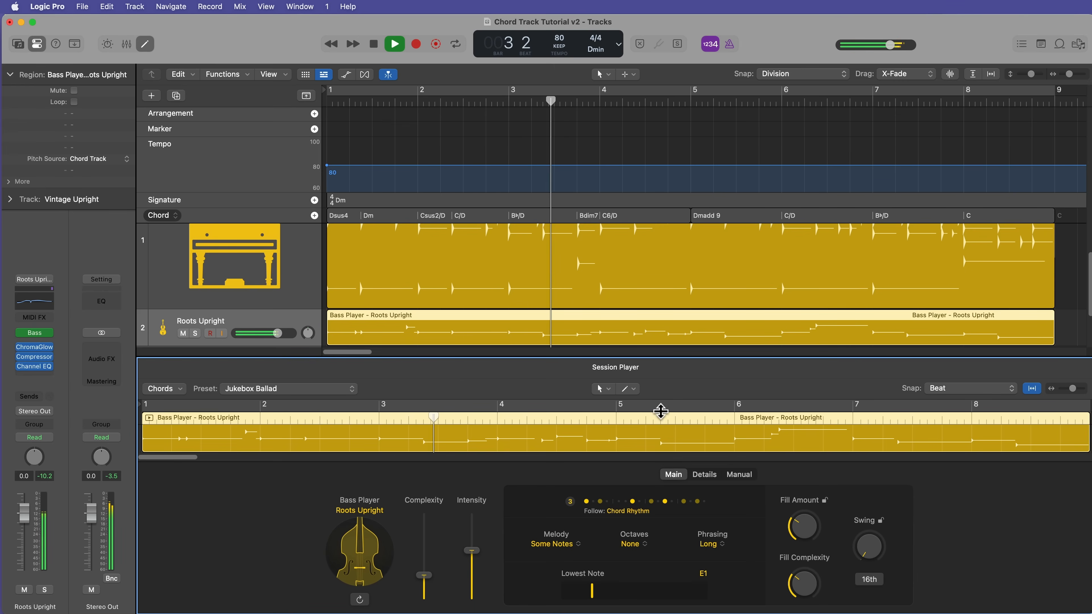
key("e")
left_click(681, 468)
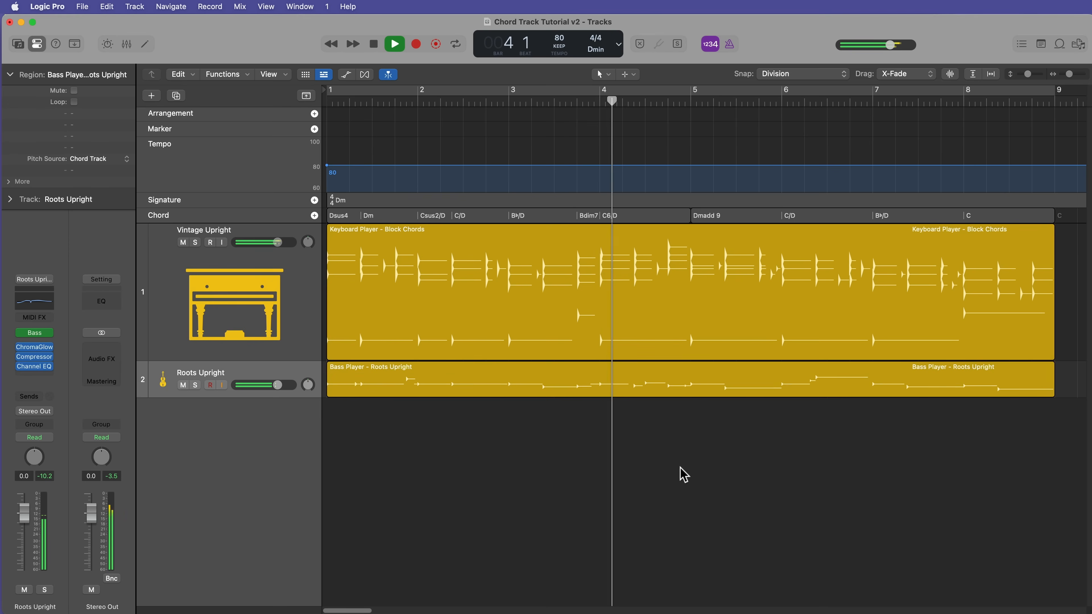
left_click_drag(305, 397, 300, 466)
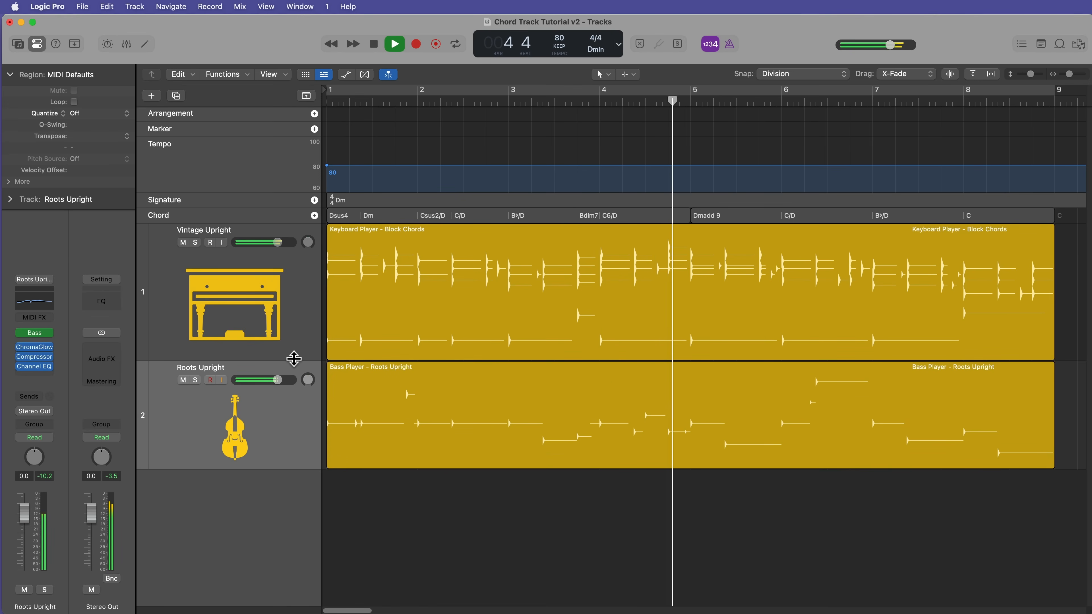
left_click_drag(294, 358, 302, 318)
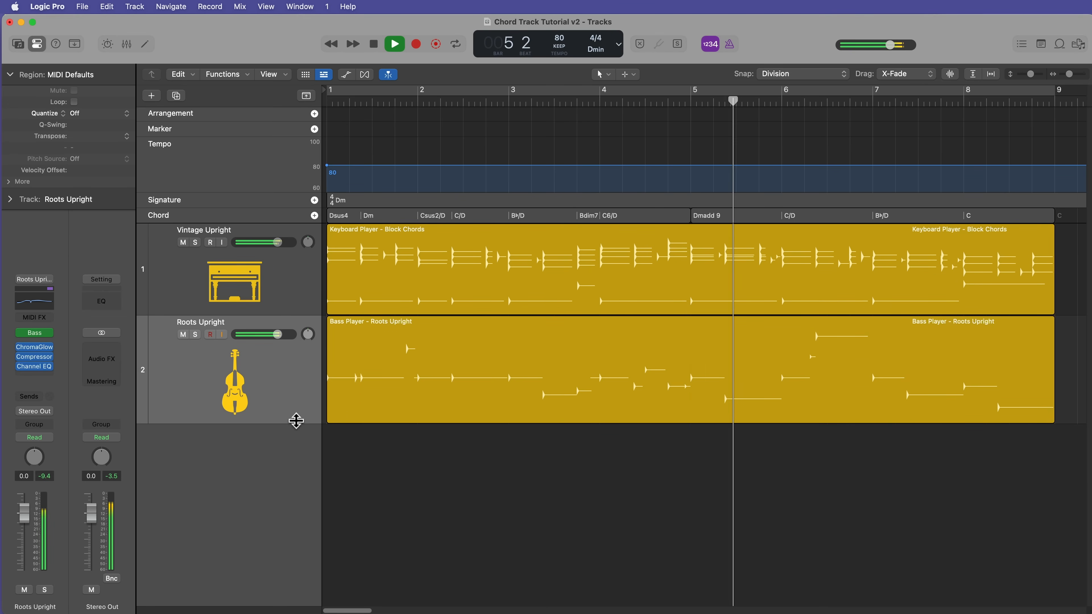
left_click_drag(296, 420, 298, 398)
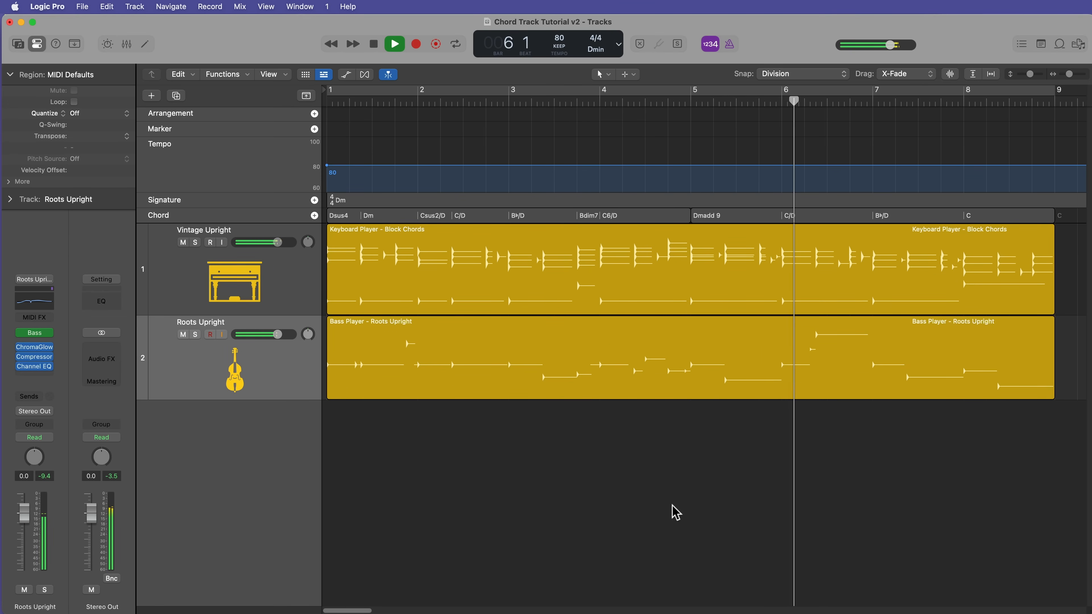
key("space")
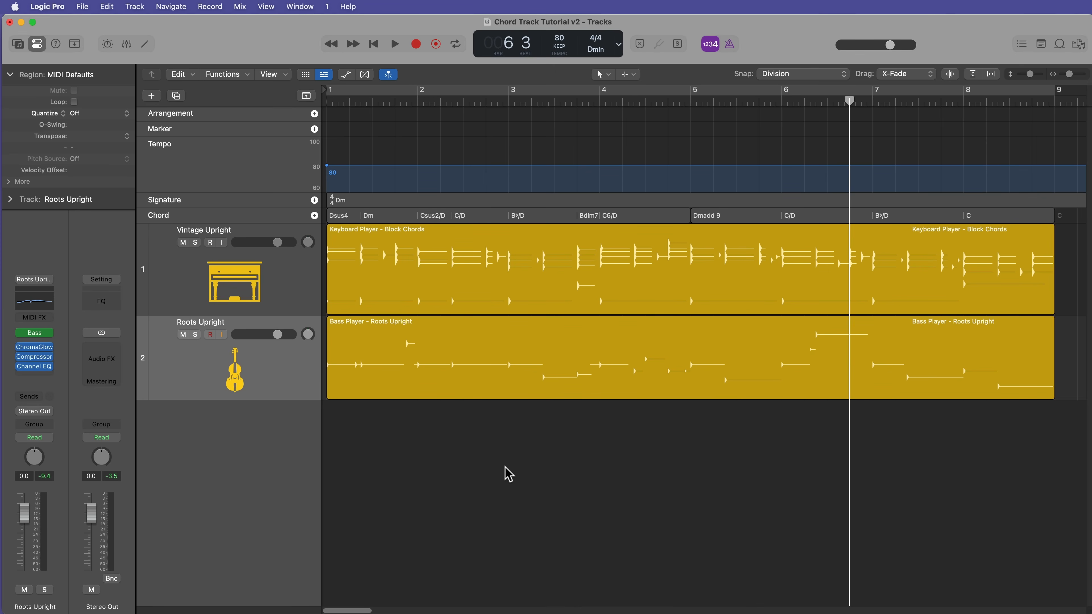
Return the playhead to bar 1 and create a Drummer session track with the Roots Brush character
key("Return")
left_click(140, 8)
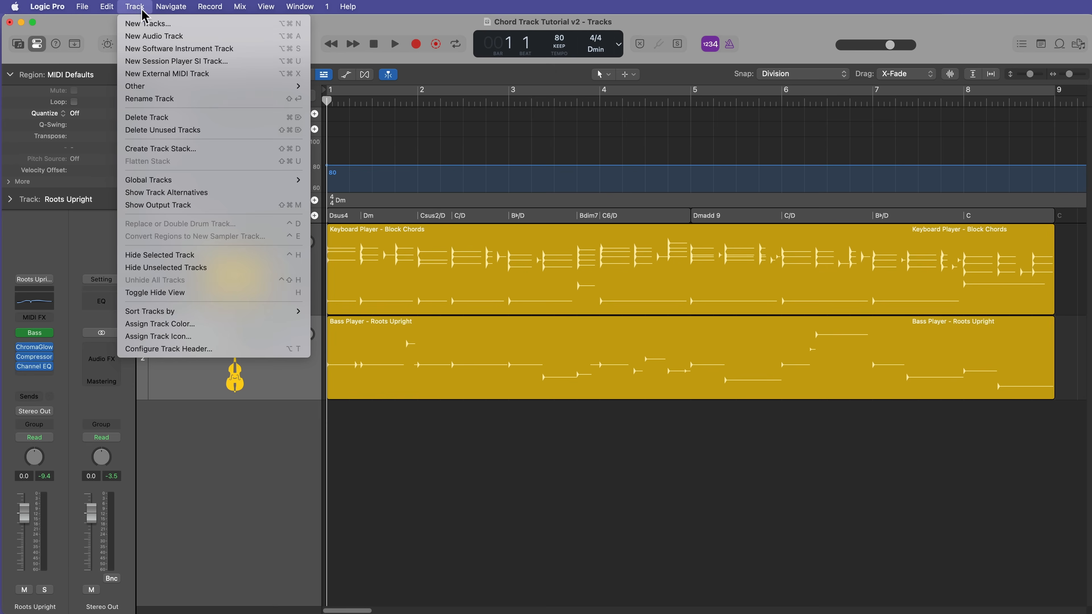
left_click(161, 61)
left_click(422, 350)
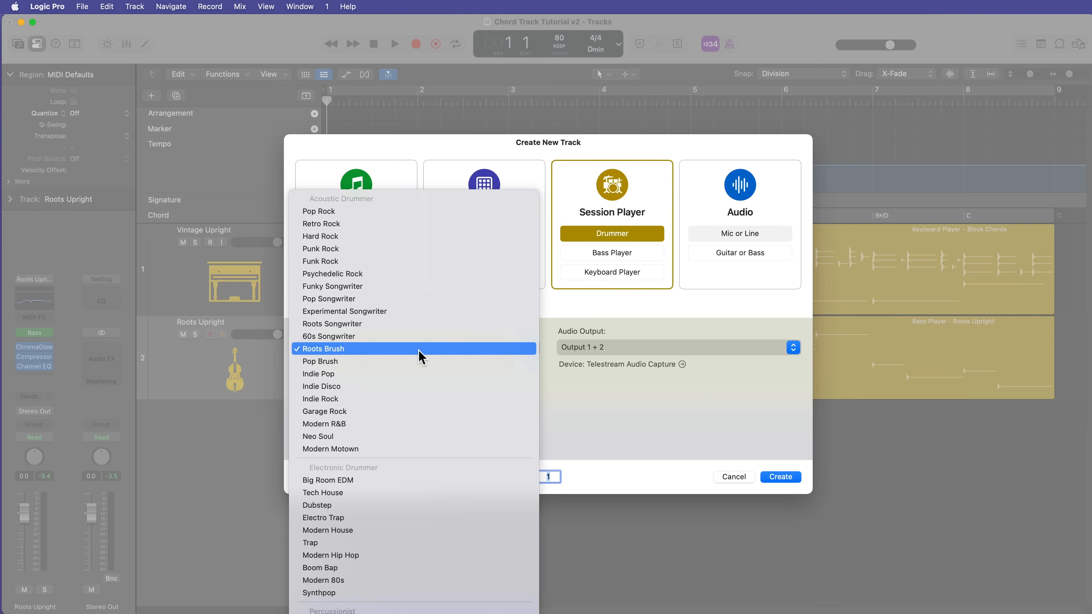
left_click(419, 349)
left_click(769, 478)
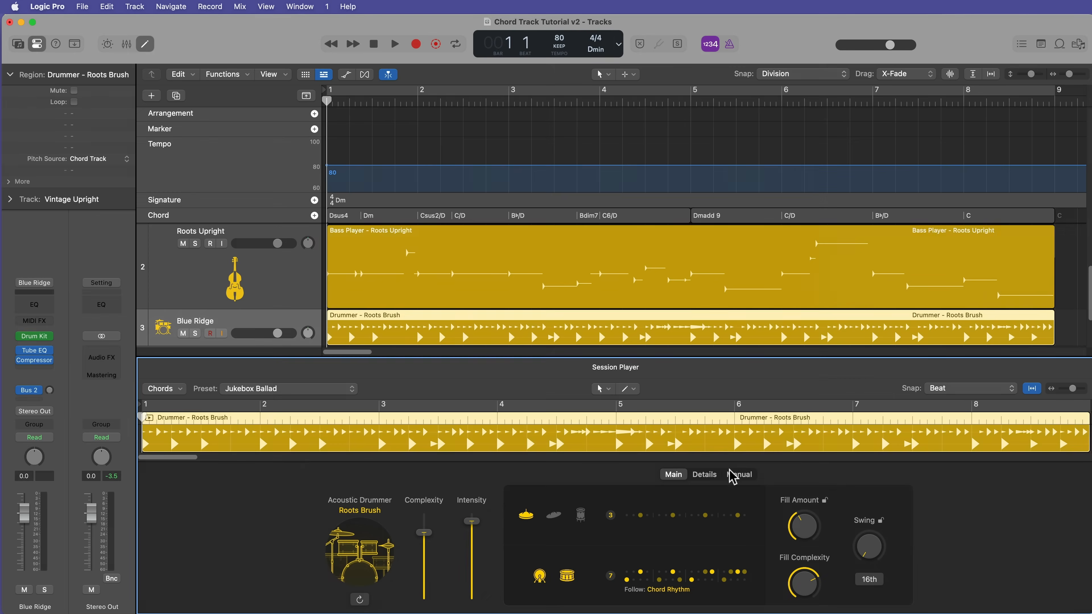
Set the Roots Brush drummer to the Dirt Road preset and lower its intensity
left_click(321, 388)
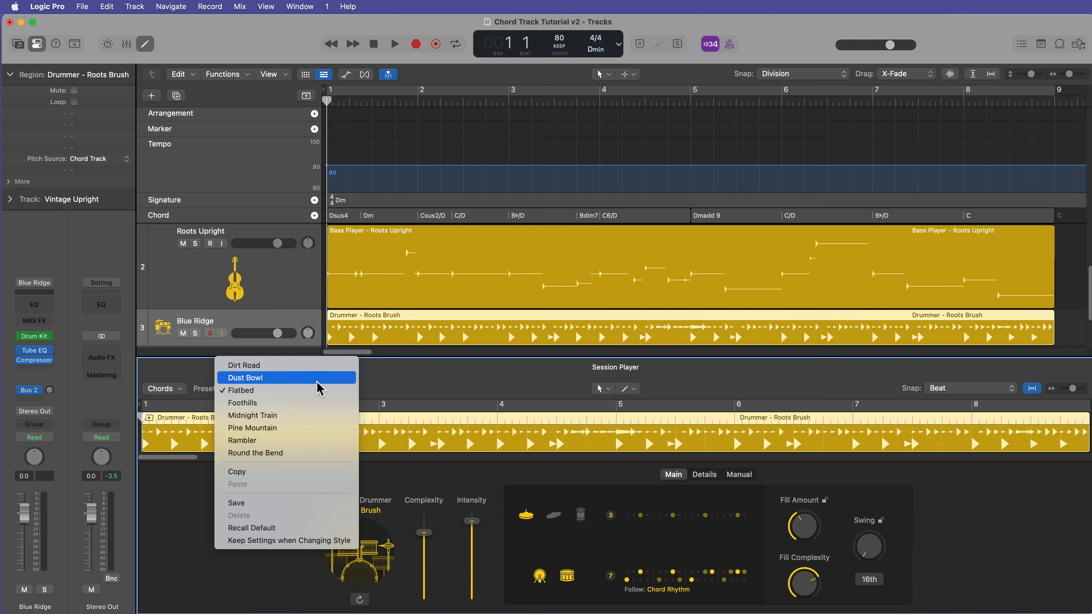
left_click(315, 365)
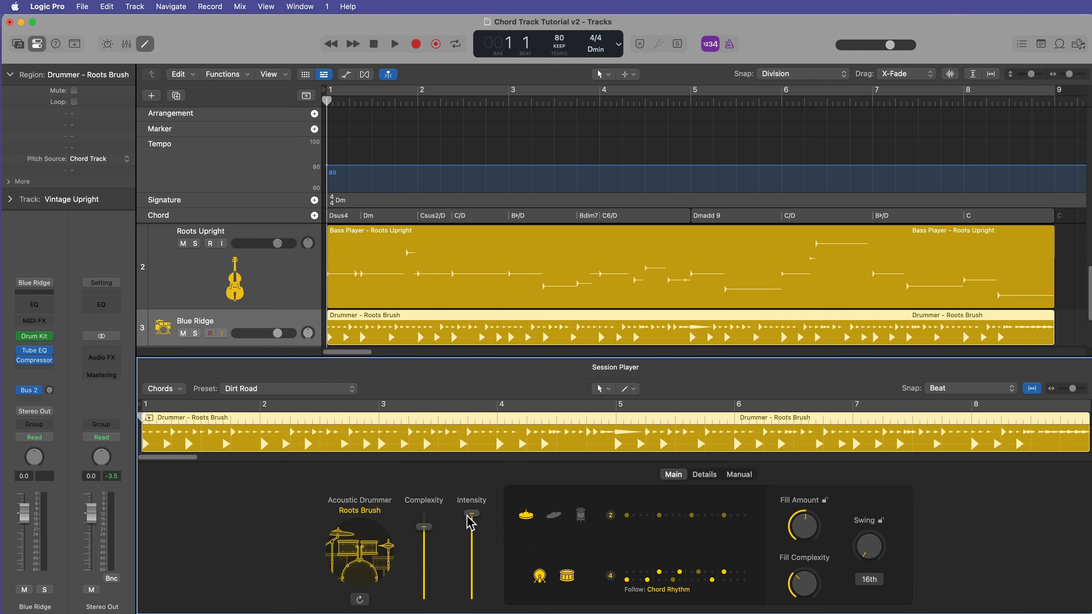
left_click_drag(468, 516, 481, 584)
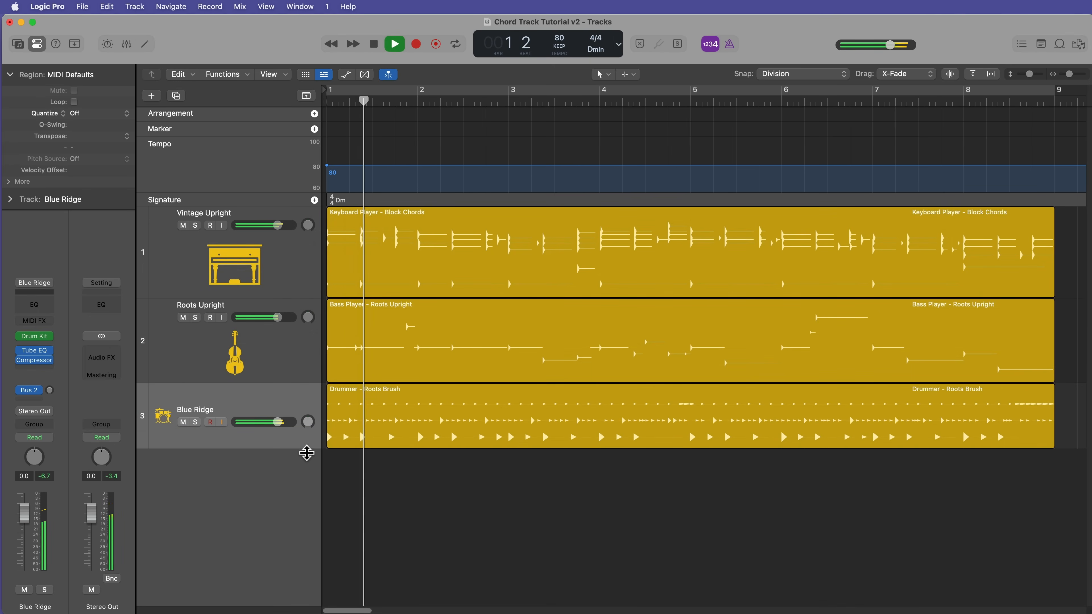
Enlarge the Blue Ridge drum track's height while the three tracks play, and stop playback
left_click_drag(306, 453, 306, 475)
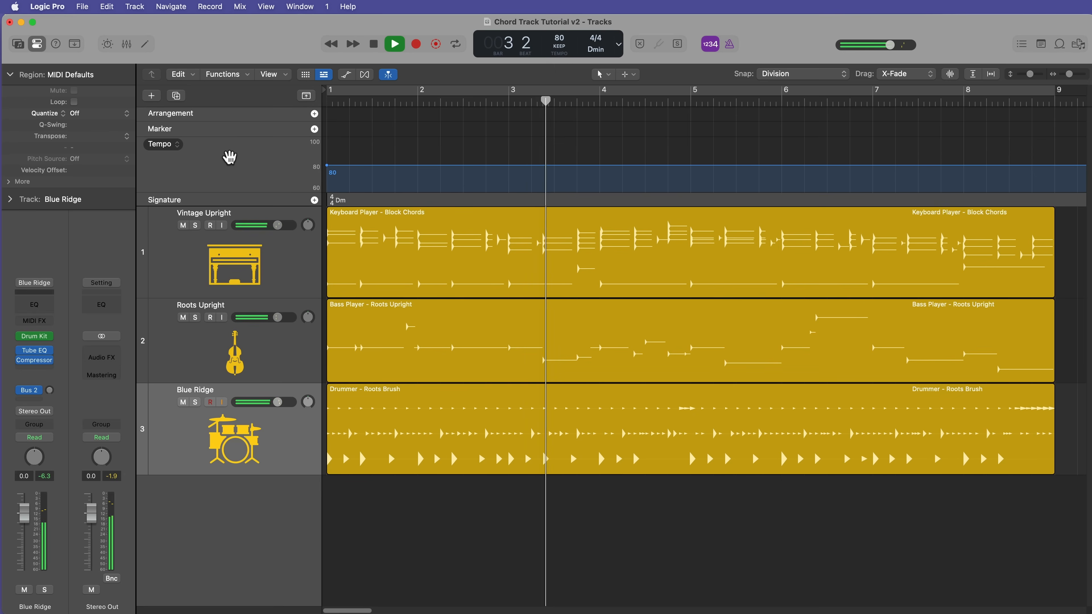
key("space")
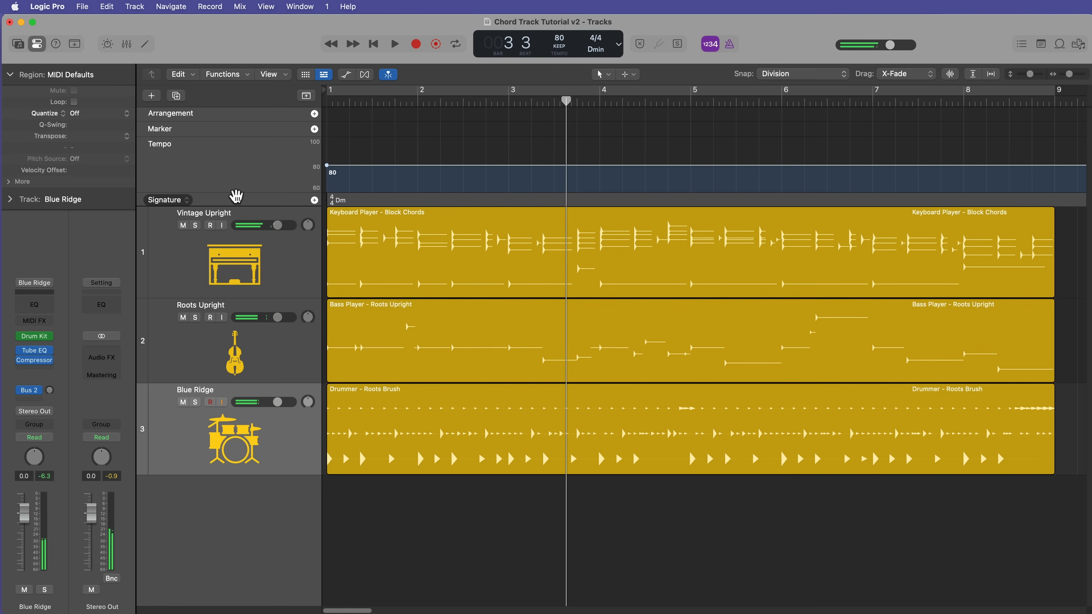
Reduce the Tempo track's height to bring the Chord track back into view, and return the playhead to bar 1
left_click_drag(236, 189, 229, 166)
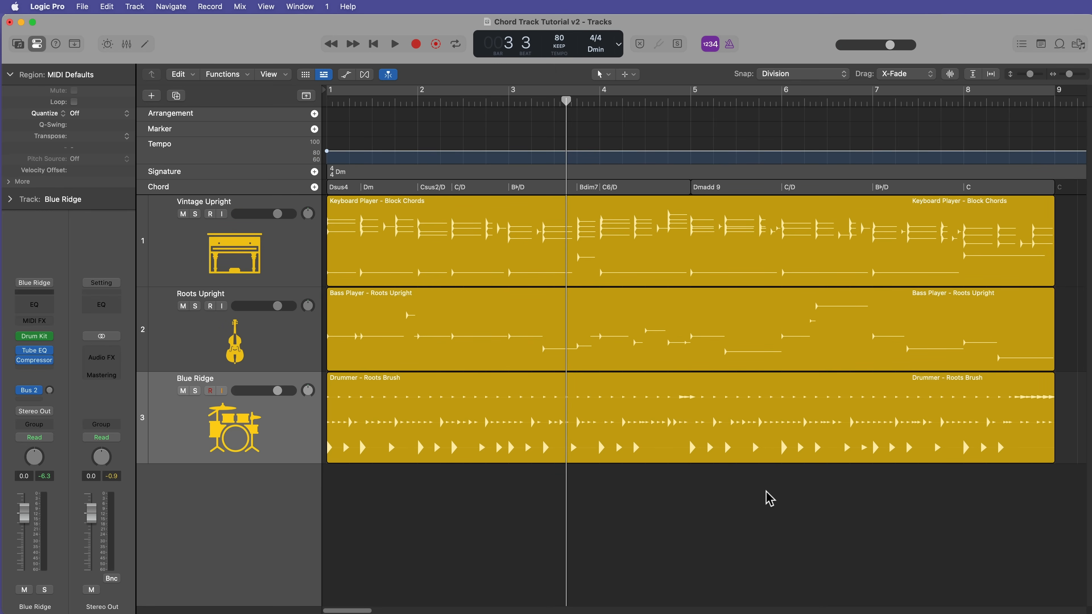
left_click_drag(510, 102, 335, 191)
key("space")
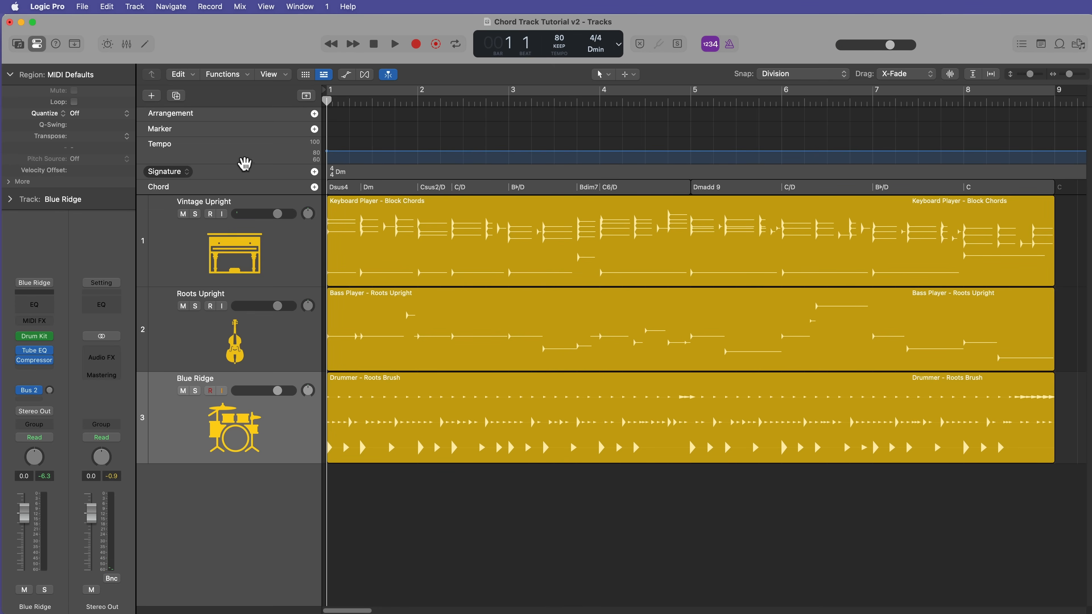
left_click_drag(244, 165, 247, 164)
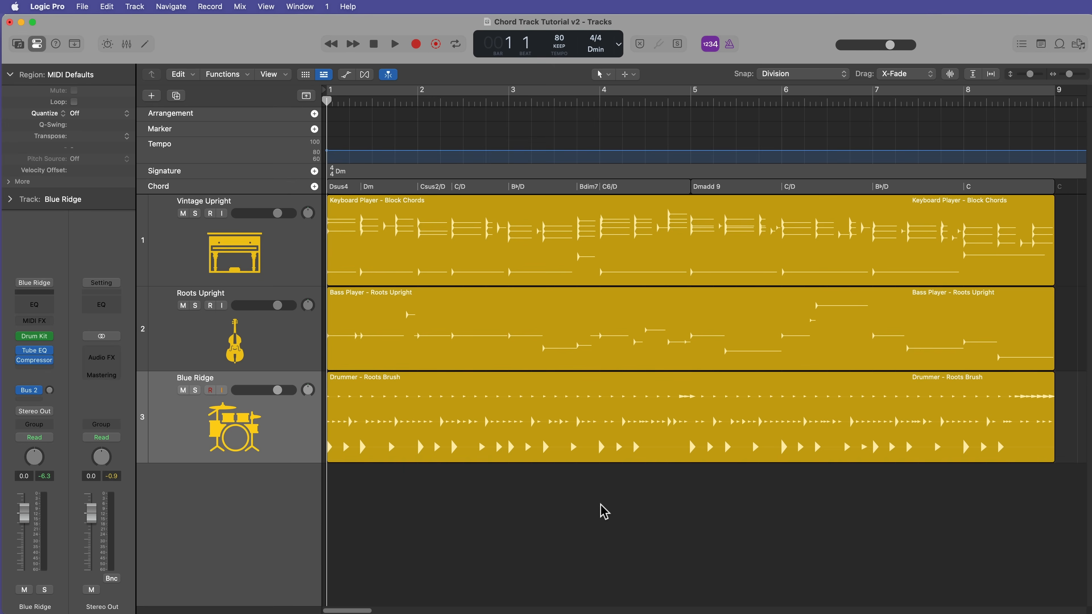
left_click_drag(507, 515, 602, 349)
left_click(685, 525)
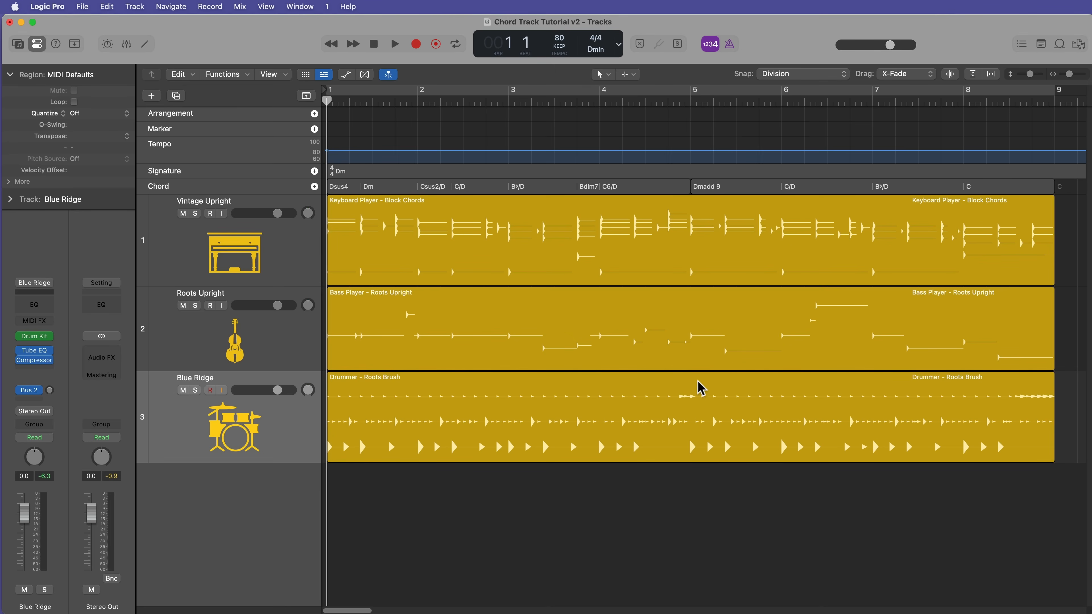
Review the piano region's Follow Rhythm options and manual pattern in the Session Player editor, and close the editor
double_click(590, 244)
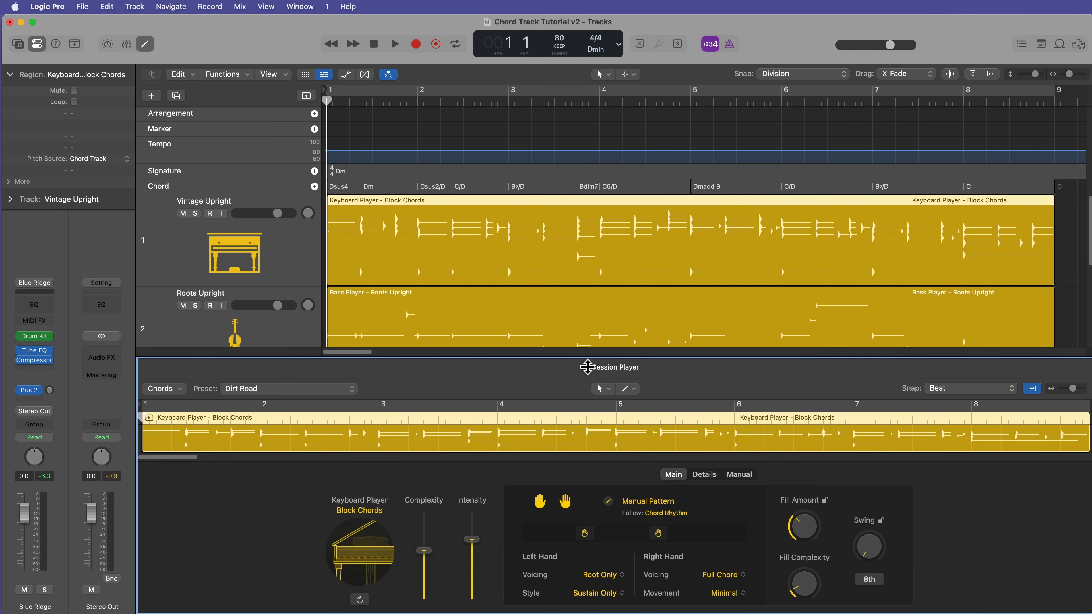
left_click(654, 514)
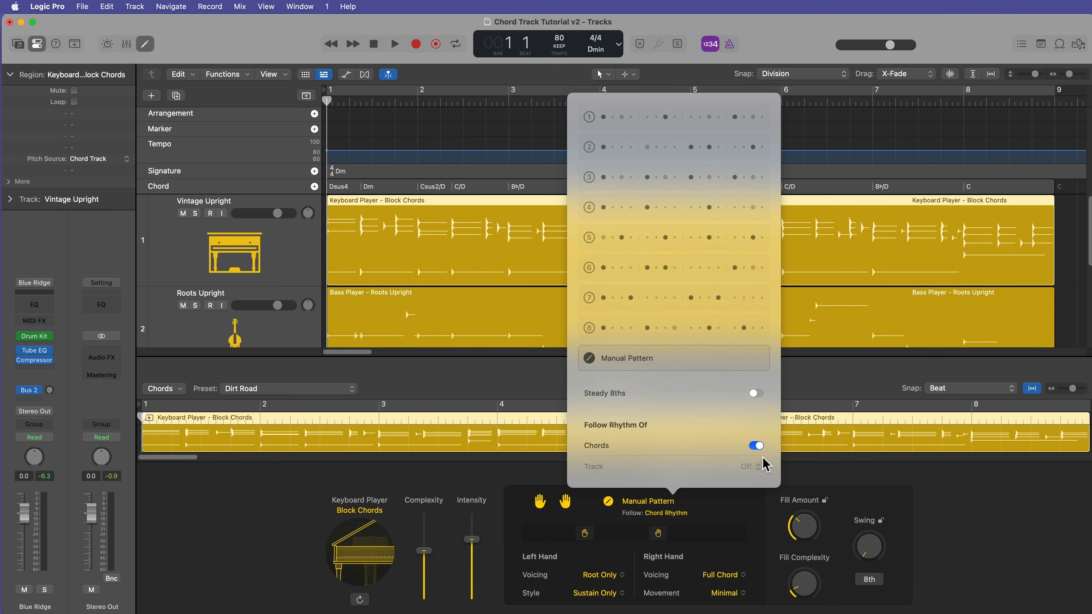
left_click(961, 544)
left_click(739, 474)
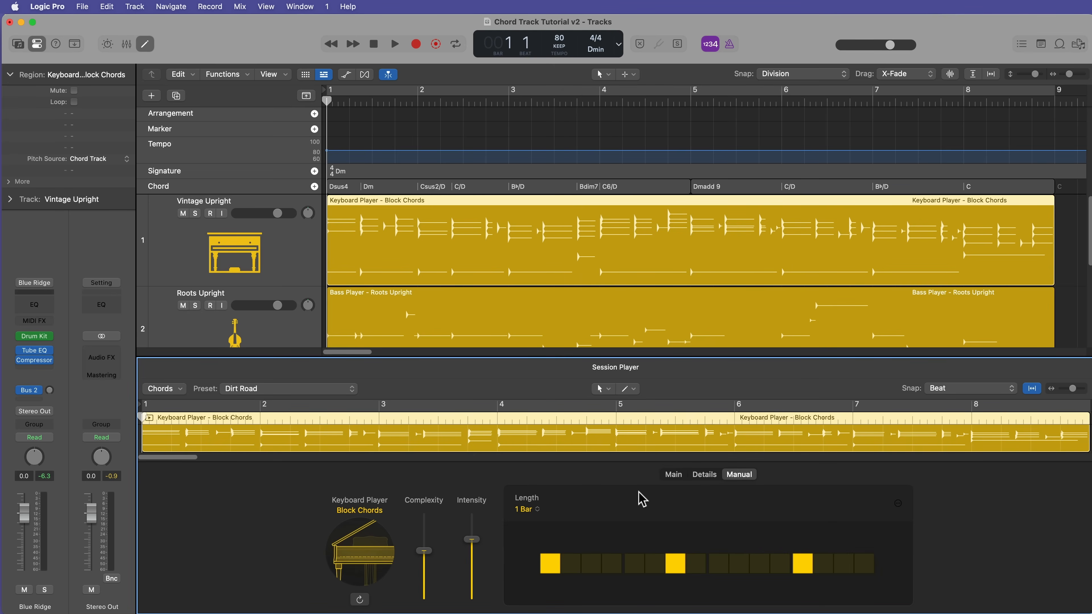
left_click(673, 475)
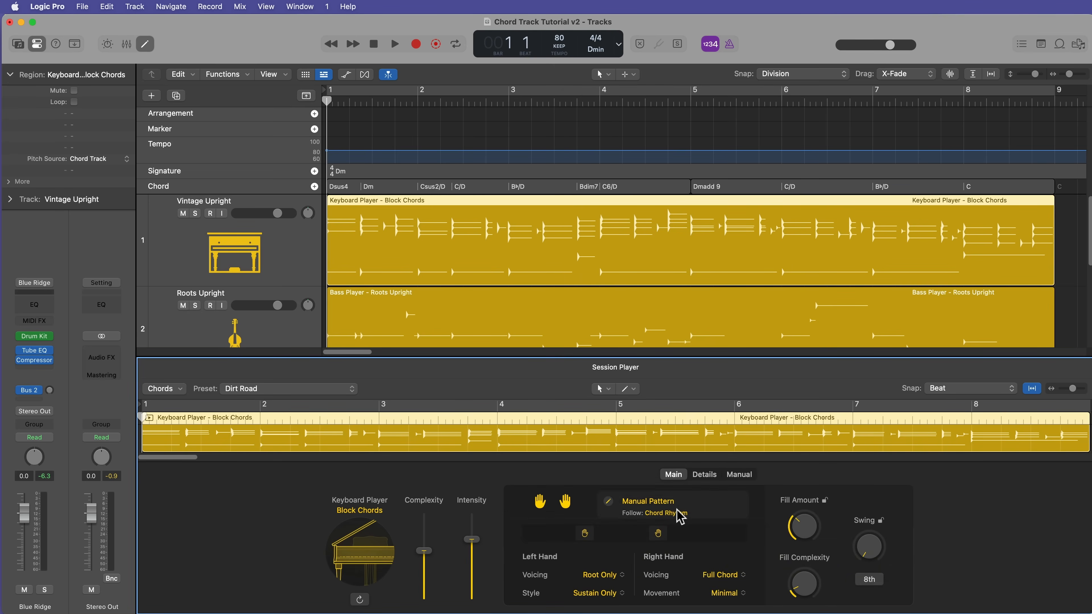
key("e")
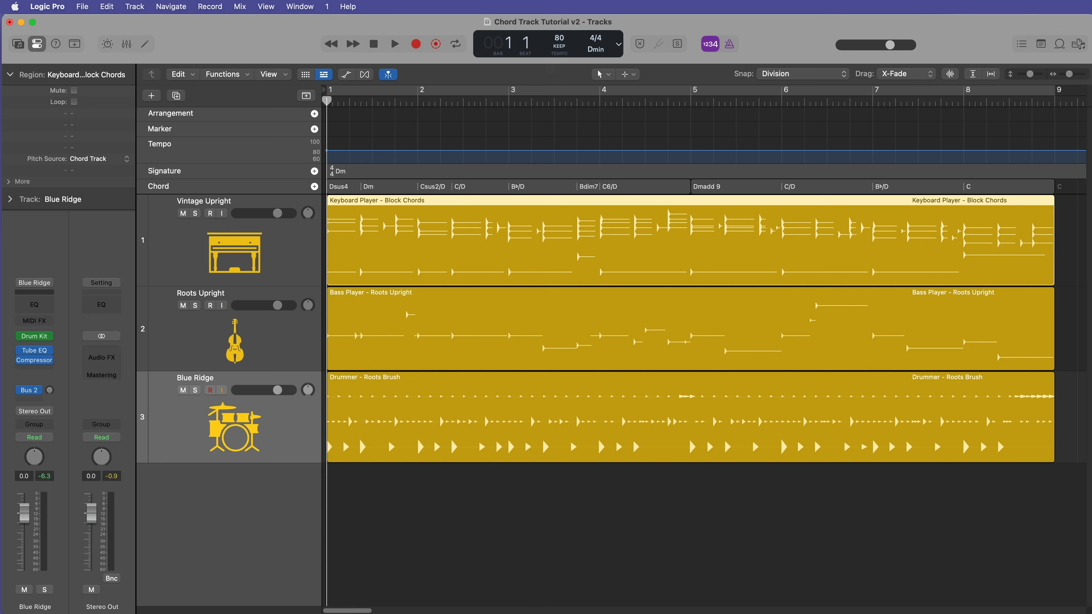
Set the Roots Upright bass region to follow the rhythm of the Blue Ridge track as well as the chords, and close the editor
double_click(559, 324)
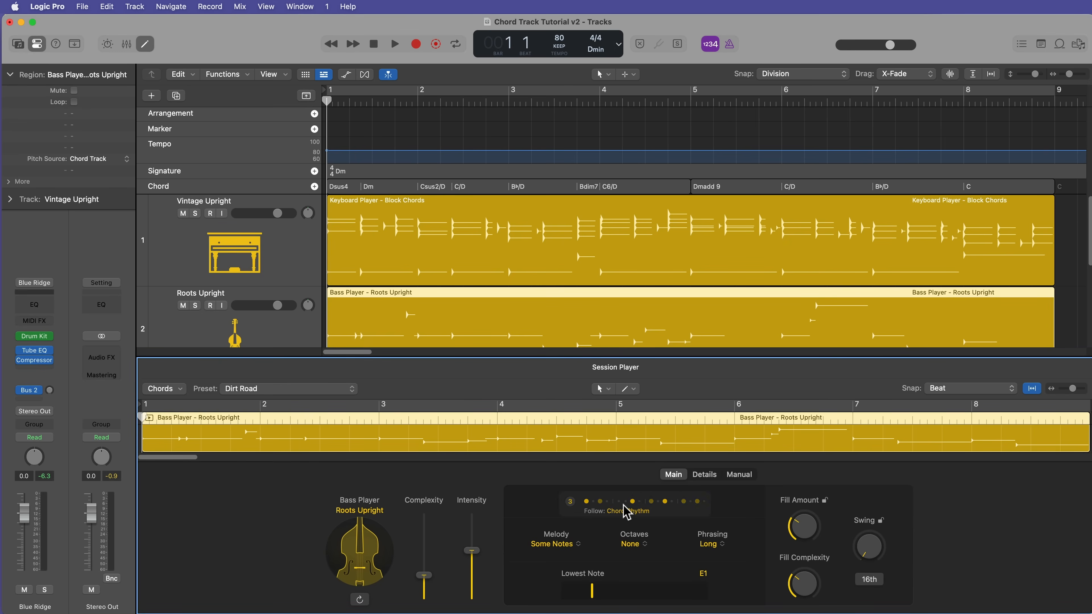
left_click(632, 503)
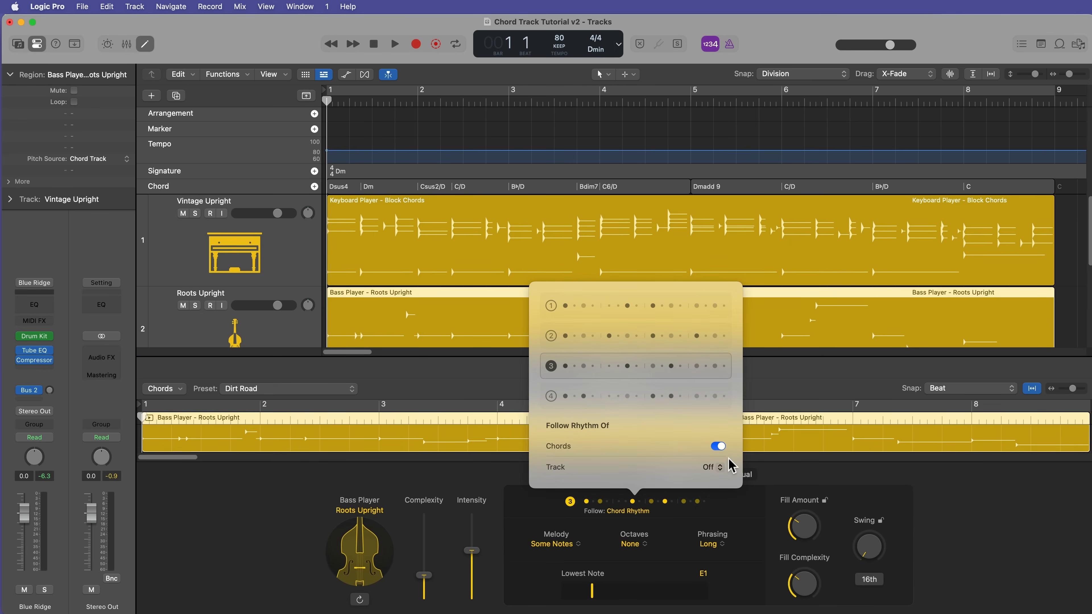
left_click(717, 466)
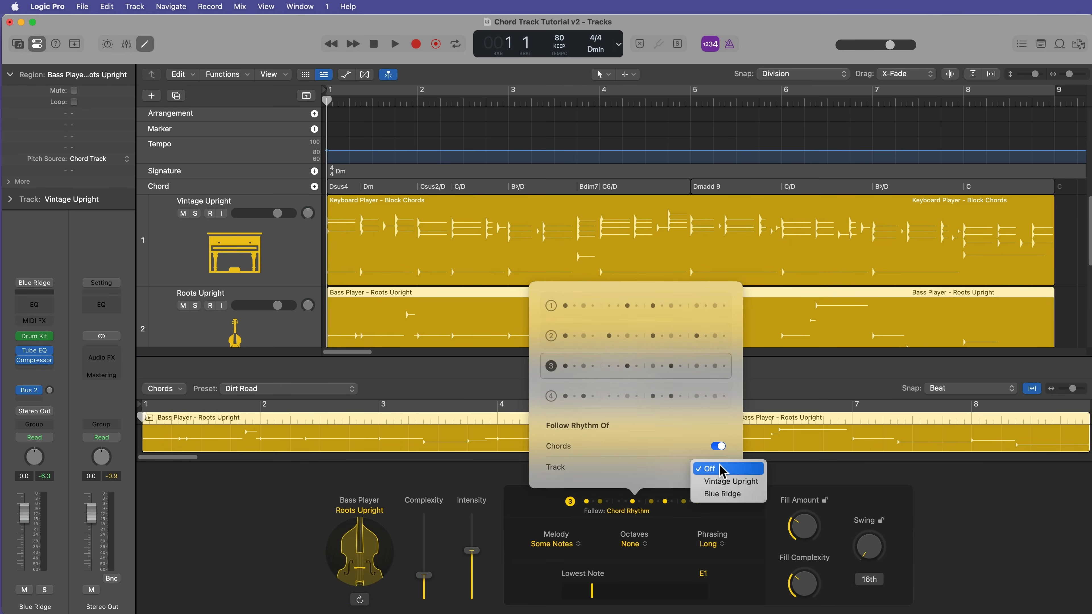
left_click(740, 498)
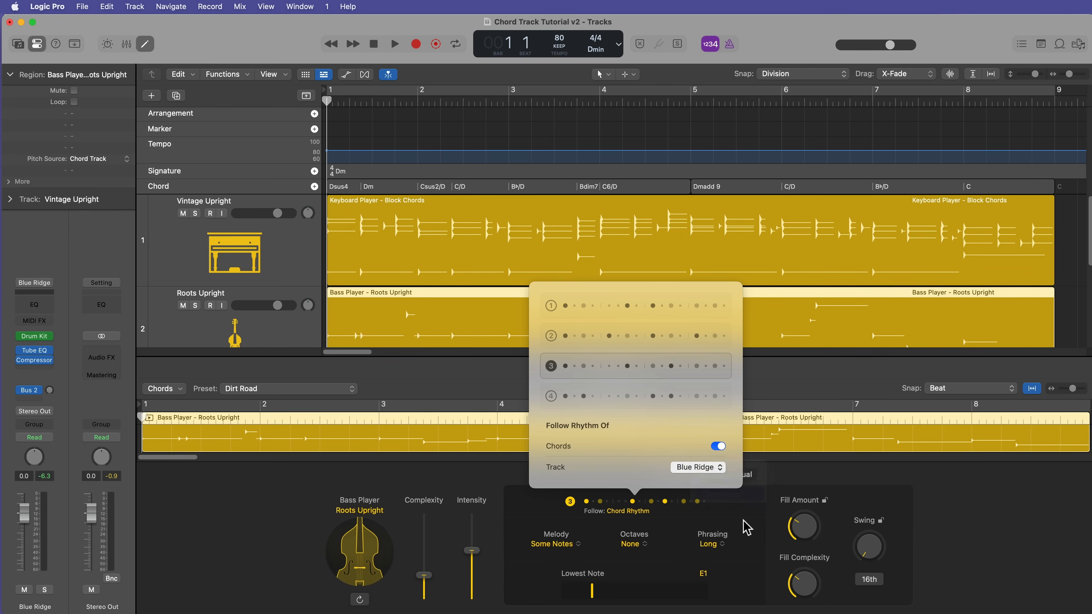
left_click(964, 523)
key("e")
left_click(601, 534)
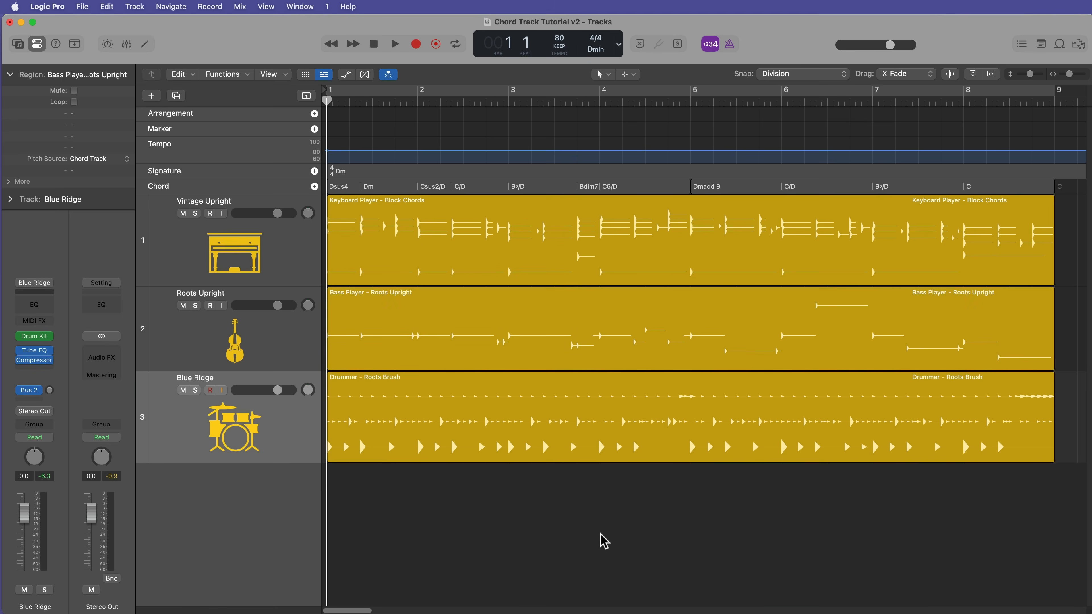
Play back the three tracks from bar 1 to hear the revised bass part, and stop playback
key("space")
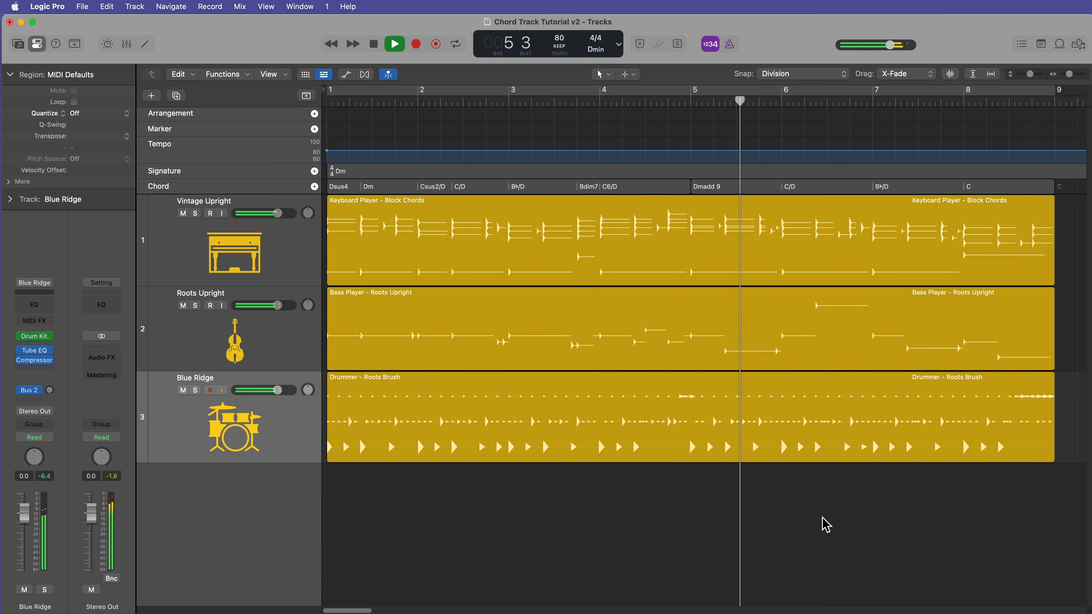
left_click(668, 100)
key("space")
Add an Am7 chord at bar 4 beat 4 of the Chord track using MIDI input
key("super+Right")
key("super+Right")
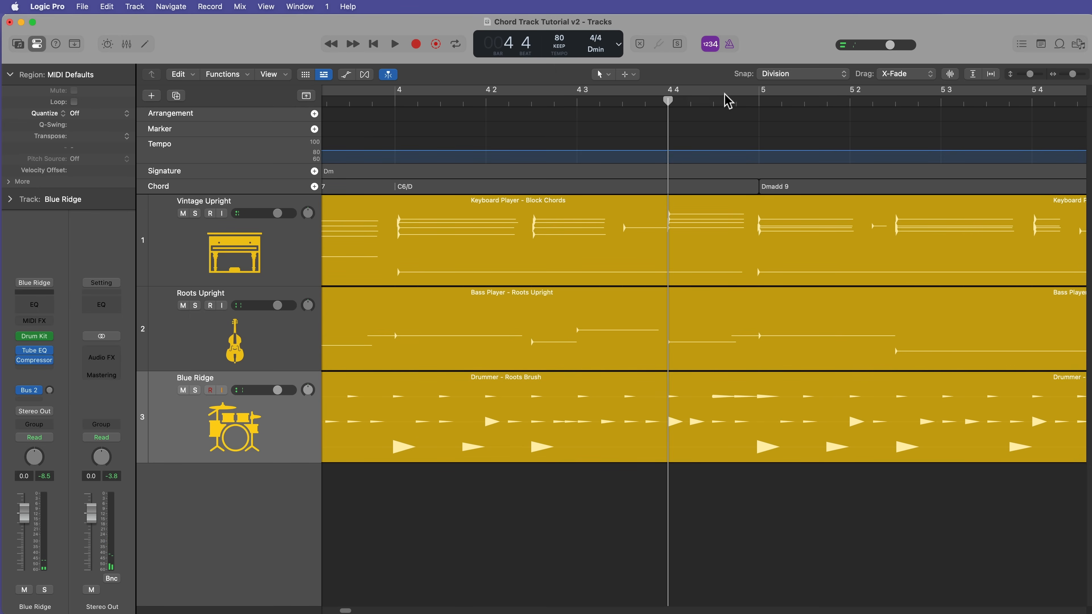
left_click_drag(757, 100, 669, 102)
left_click(314, 186)
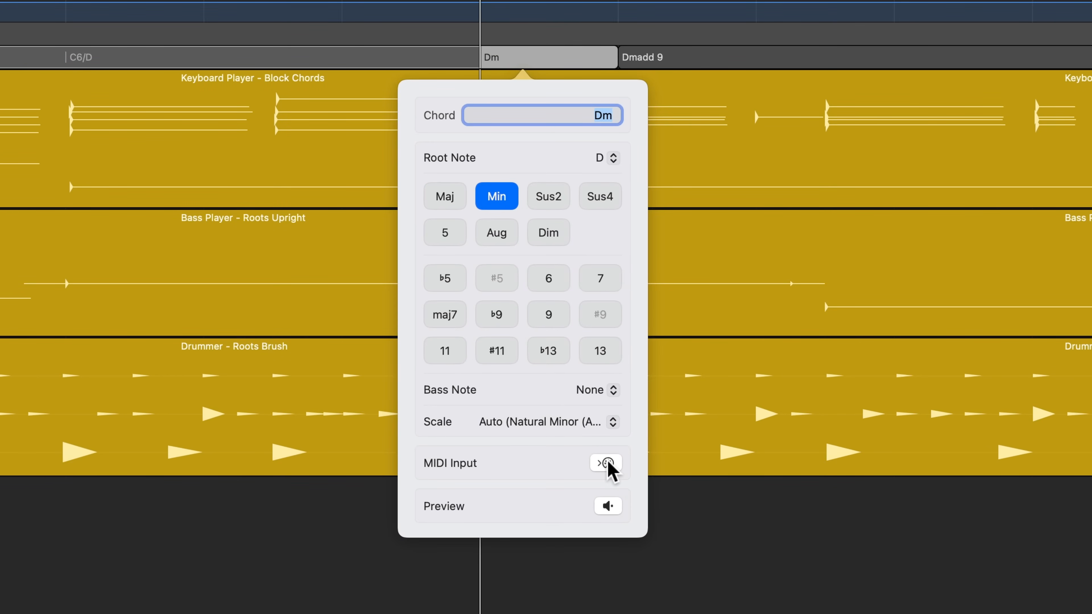
left_click(607, 464)
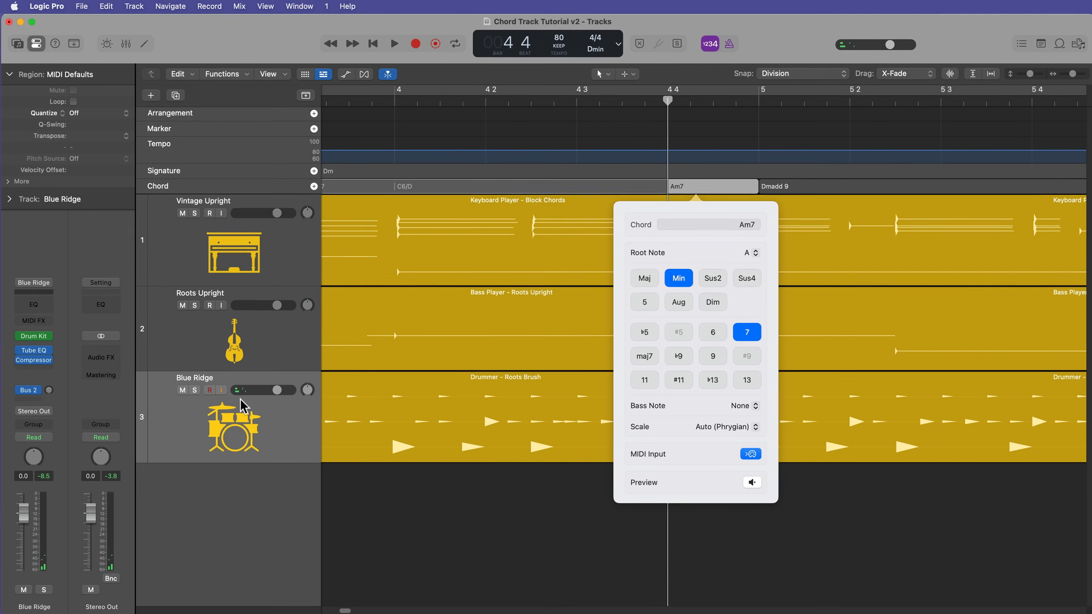
left_click(548, 532)
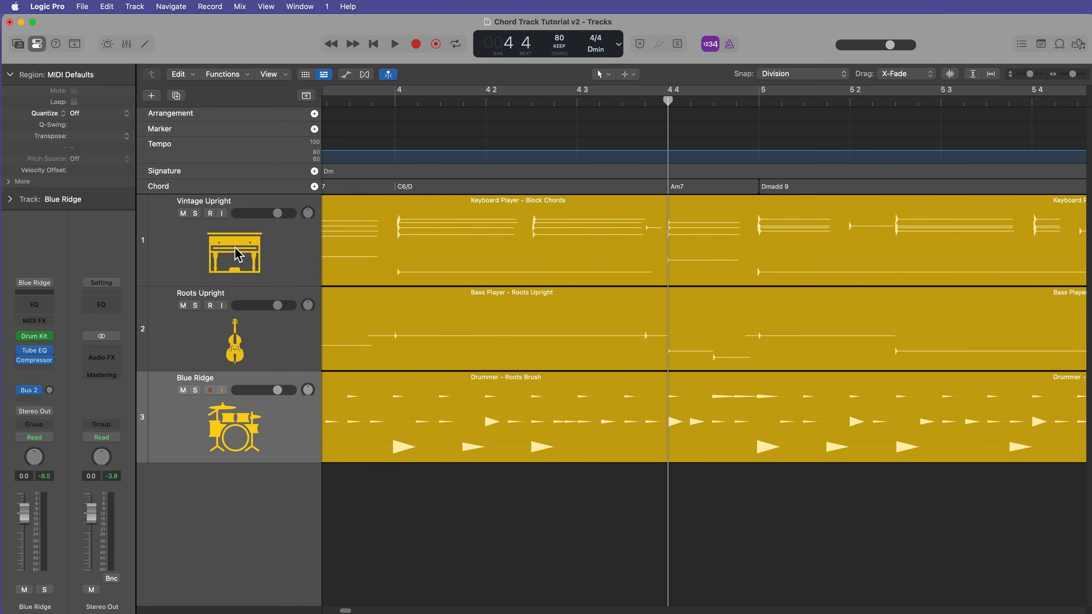
Select the Vintage Upright track and move the playhead to bar 4 beat 3
left_click(238, 254)
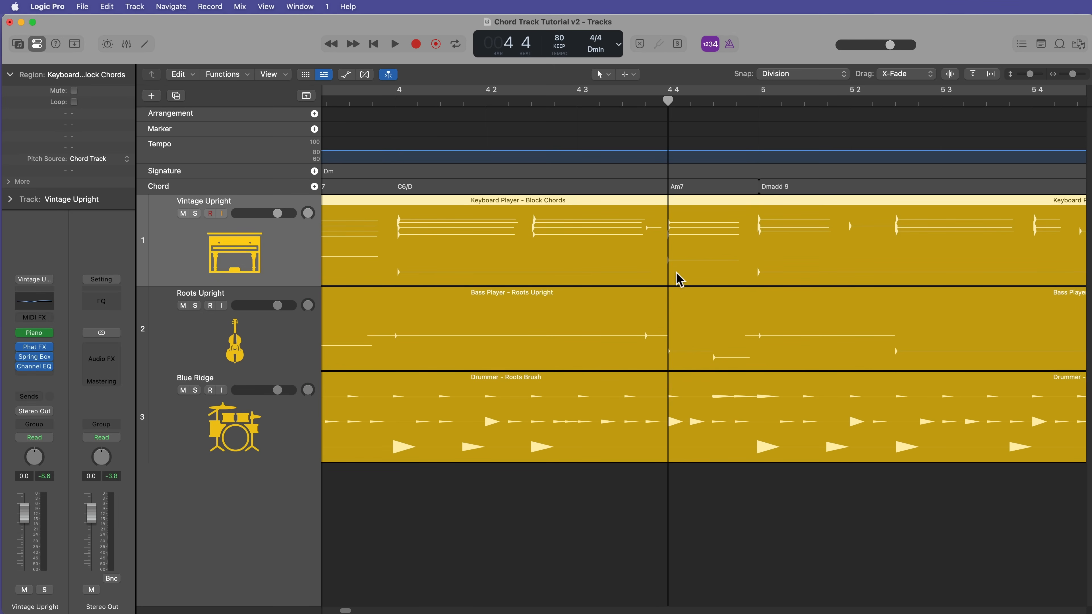
key("super+Left")
key("super+Left")
key("super+Left")
key("super+Left")
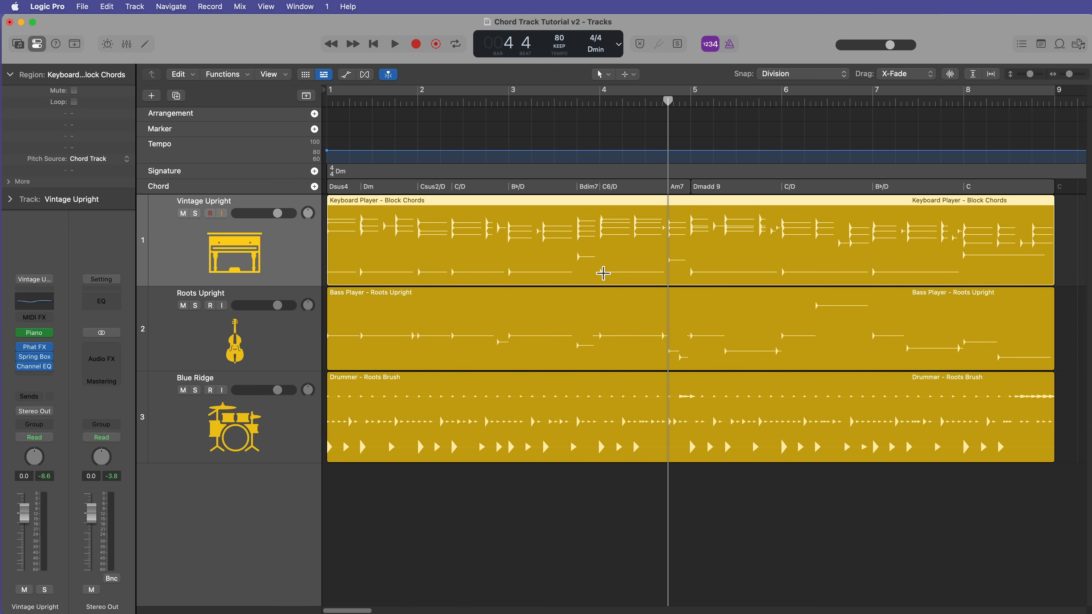
key("super+Right")
key("super+Right")
key("super+Right")
key("super+Left")
key("super+Left")
left_click_drag(1034, 103, 1026, 103)
scroll(962, 212, "right", 4)
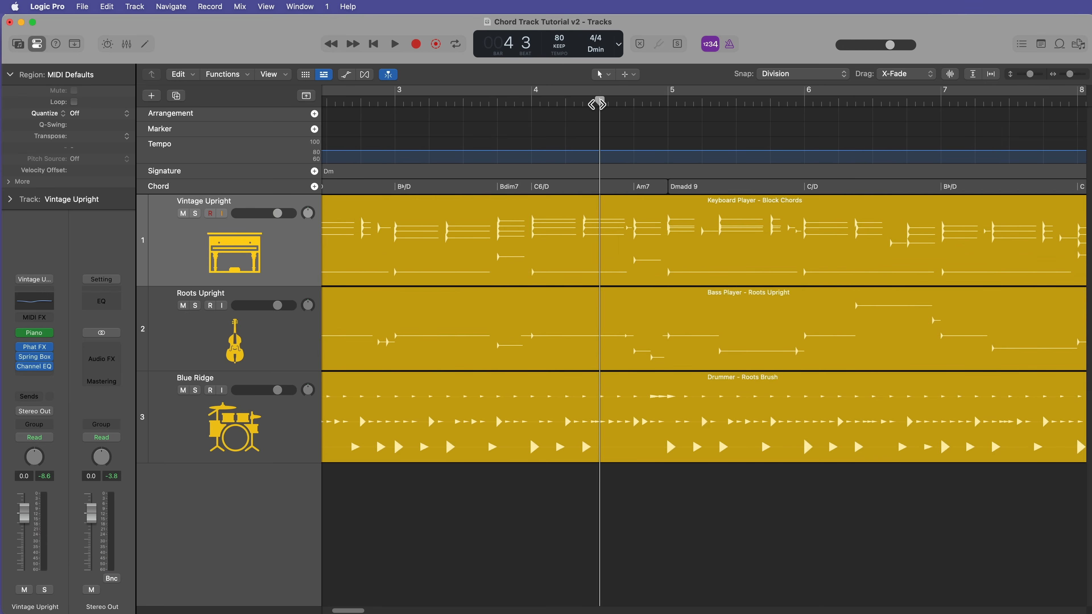
Add a Cmaj7(9)sus4 chord at the playhead on the Chord track, between C6/D and Am7
key("super+Right")
key("super+Right")
key("super+Right")
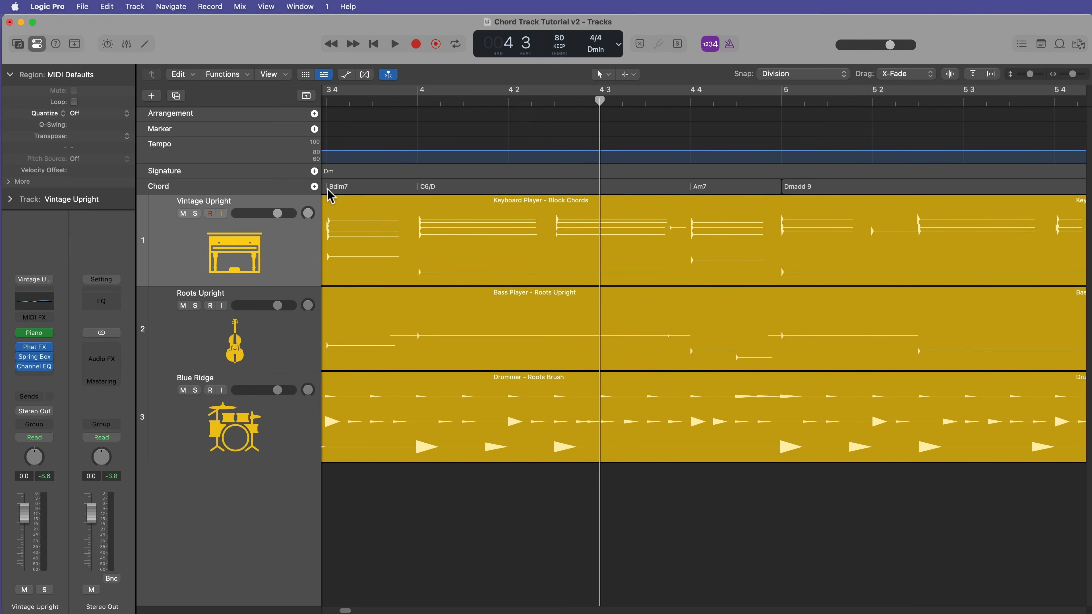
left_click(314, 186)
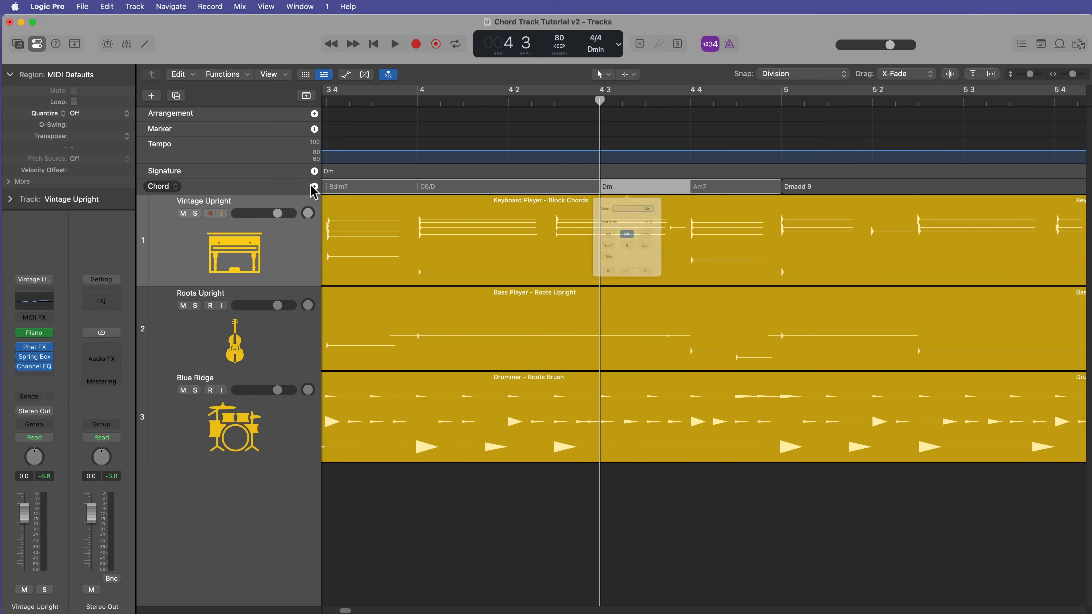
type("Cmaj7(9)sus4")
key("Return")
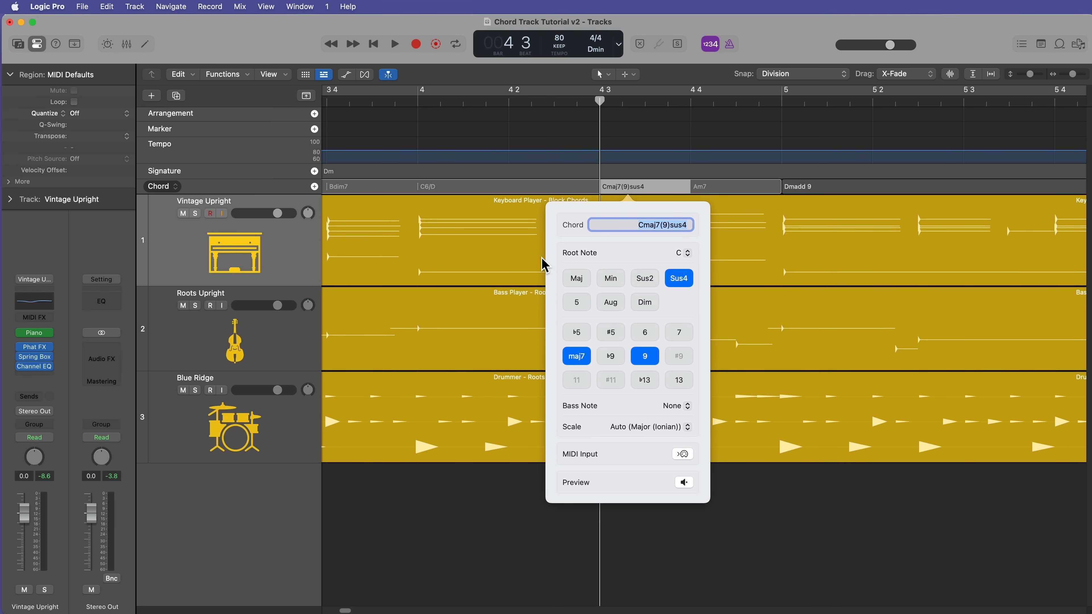
left_click(709, 549)
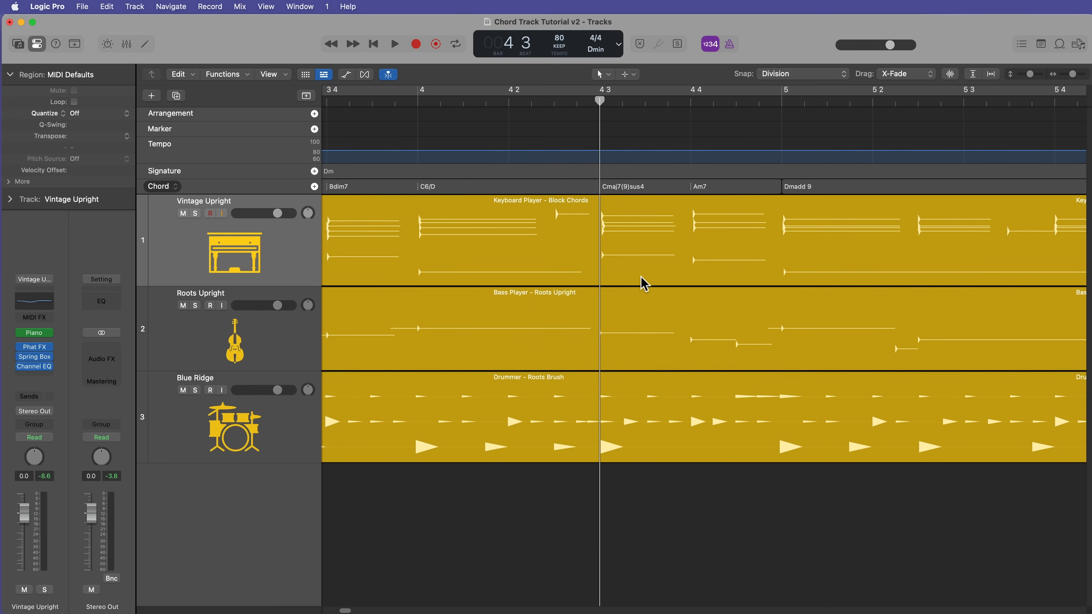
Play the whole progression from bar 1 past the end of the regions, and stop playback
key("Return")
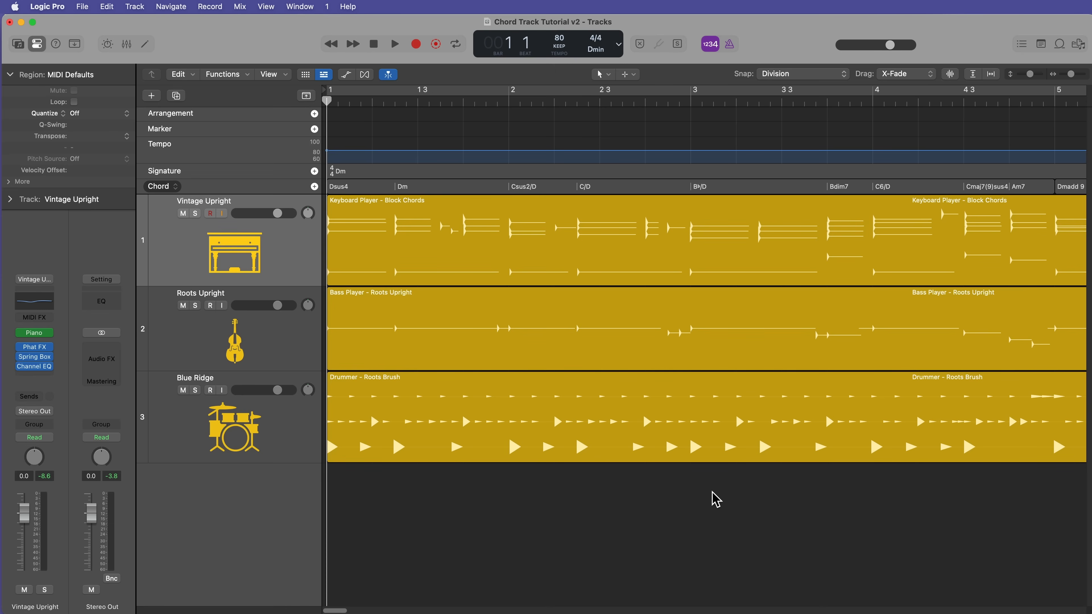
key("space")
key("cmd+Left")
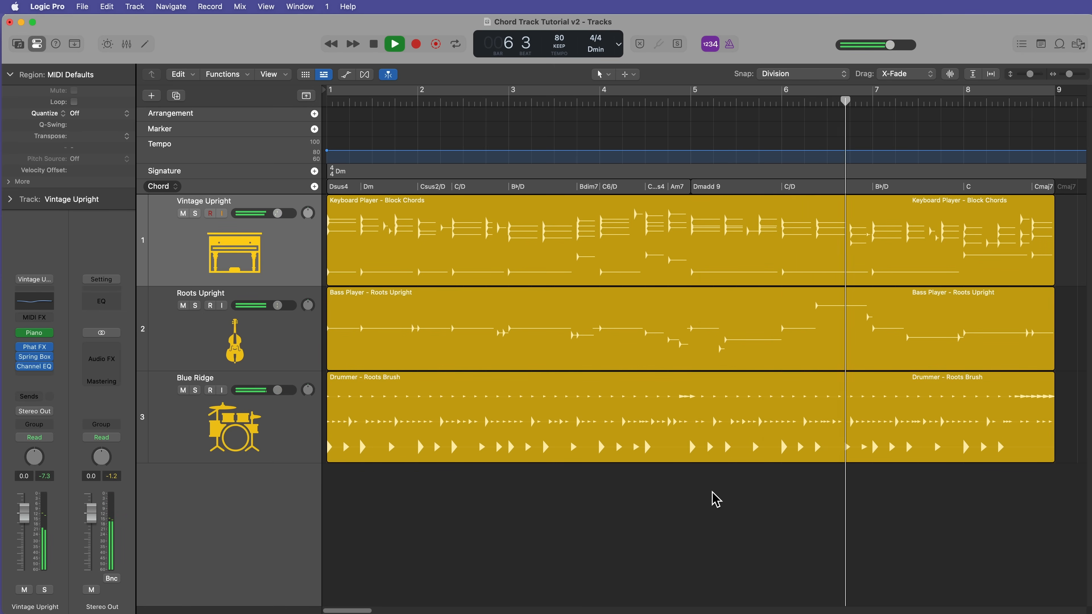
scroll(714, 499, "right", 5)
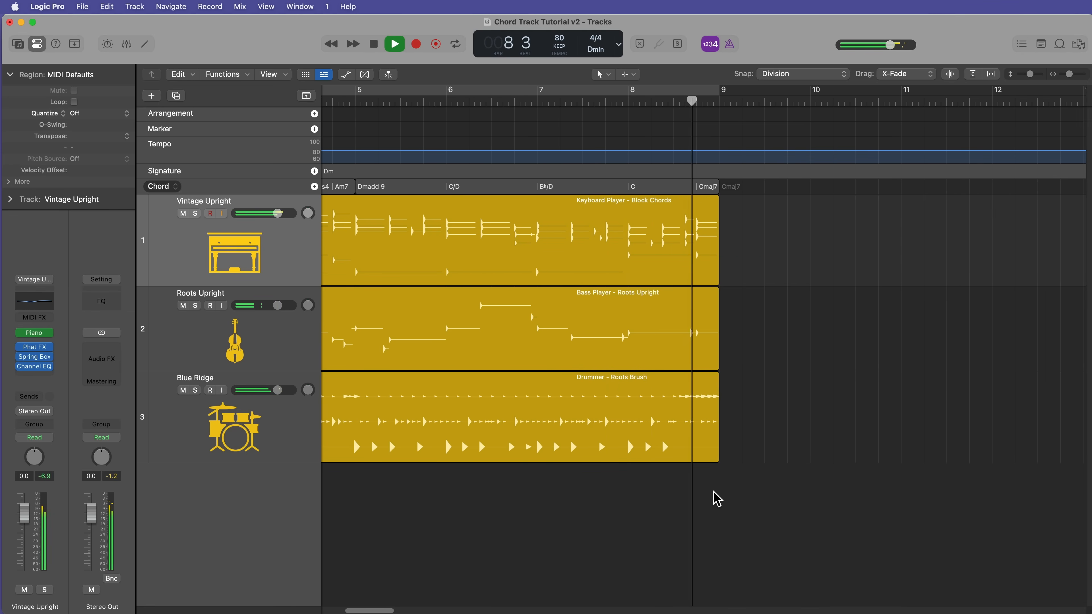
key("space")
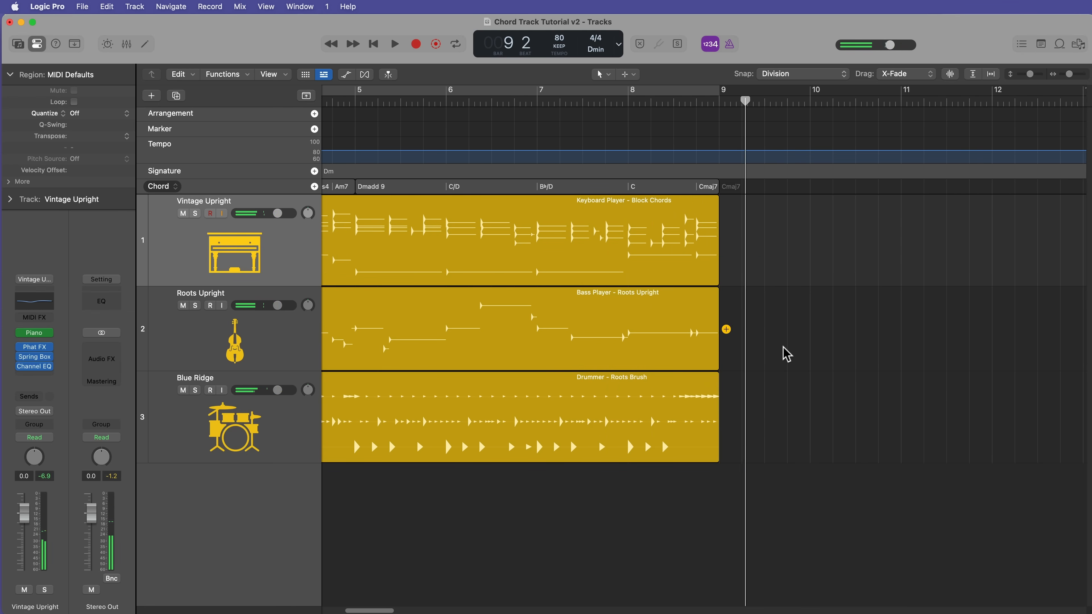
Move the playhead to bar 9 and add a Dm chord there on the Chord track
key("super+Right")
key("super+Right")
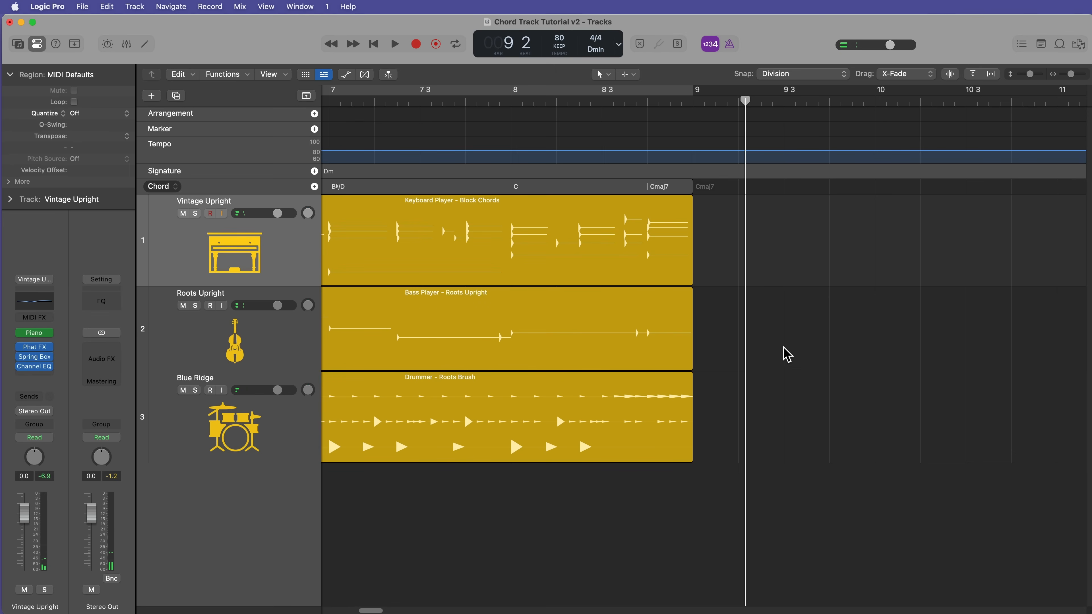
left_click_drag(745, 100, 693, 124)
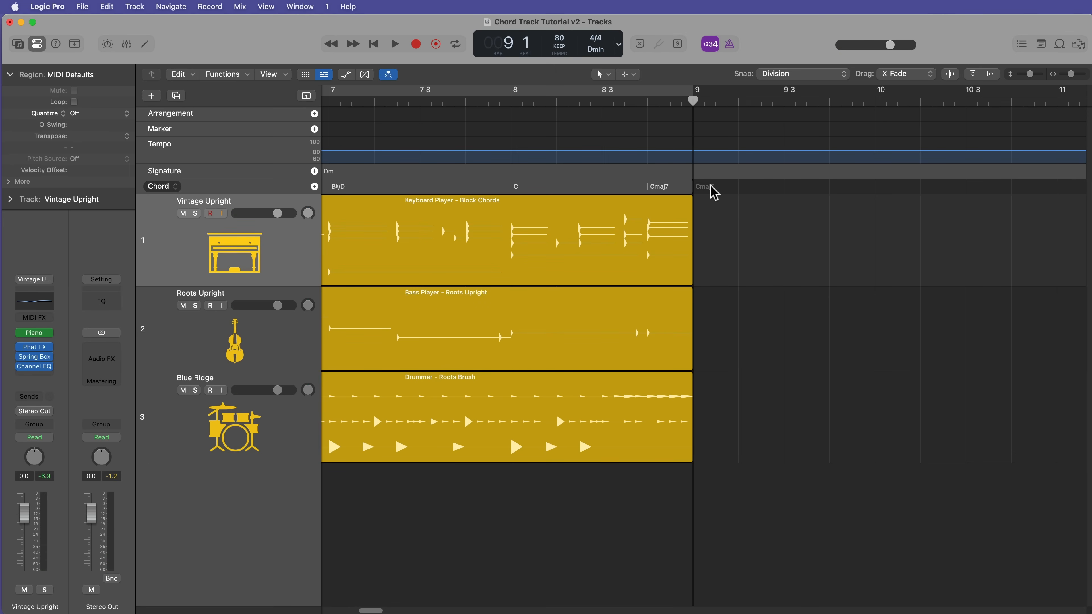
left_click(316, 189)
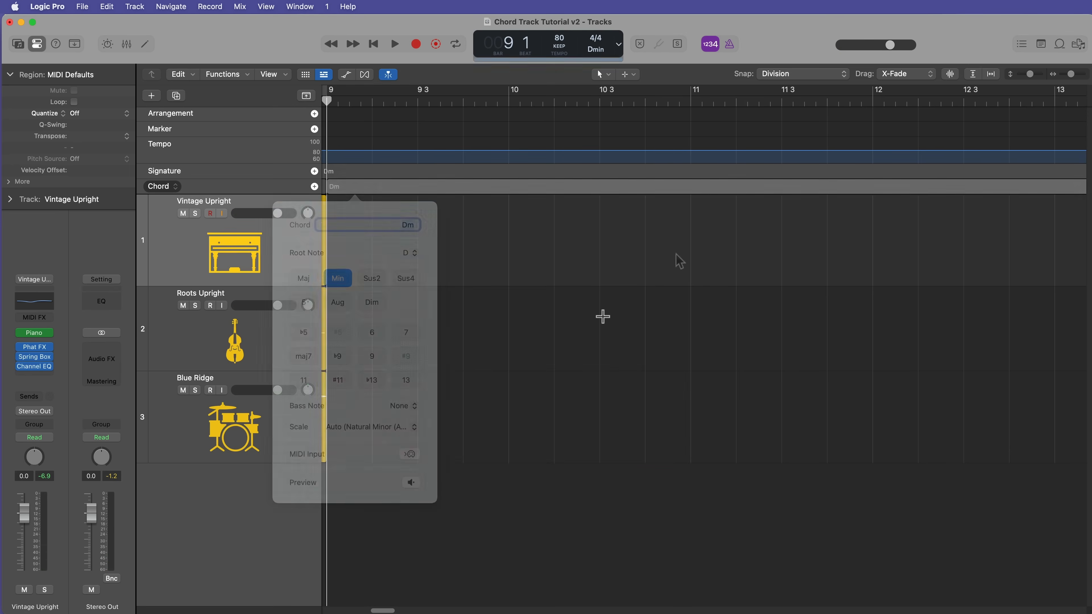
Apply the i - VII - VI - V7 chord progression to the Dm chord at bar 9
key("super+Left")
key("super+Left")
key("super+Left")
scroll(598, 316, "left", 5)
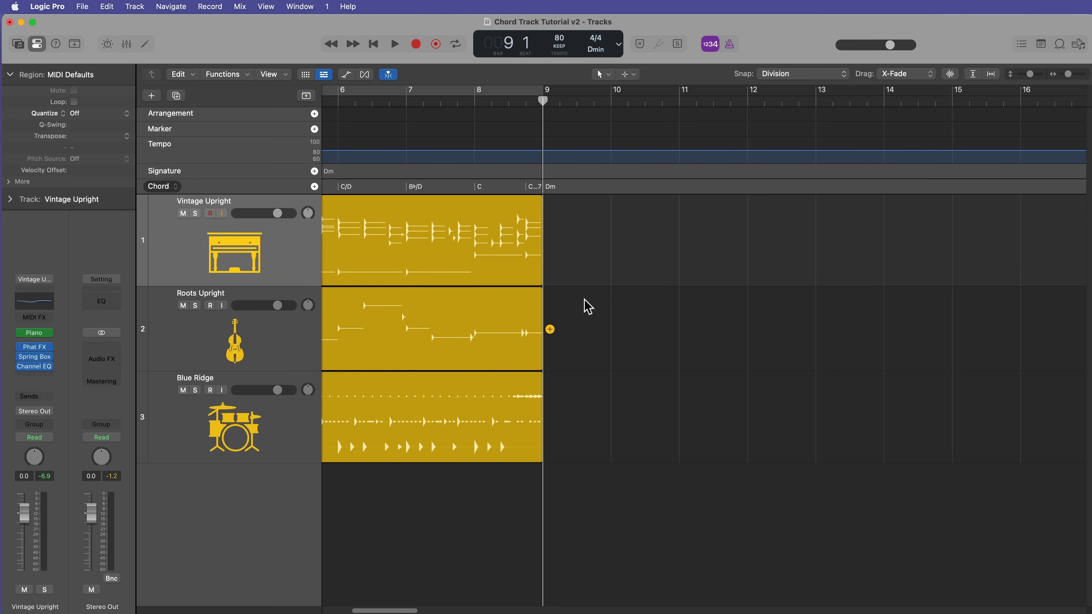
left_click(573, 190)
right_click(573, 191)
mouse_move(668, 197)
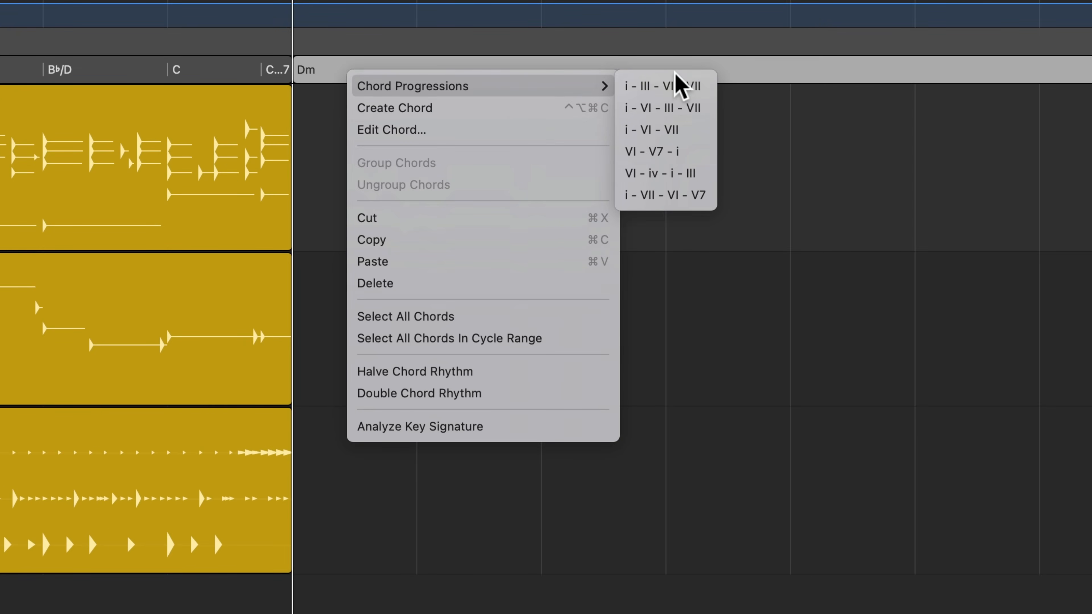
left_click(669, 199)
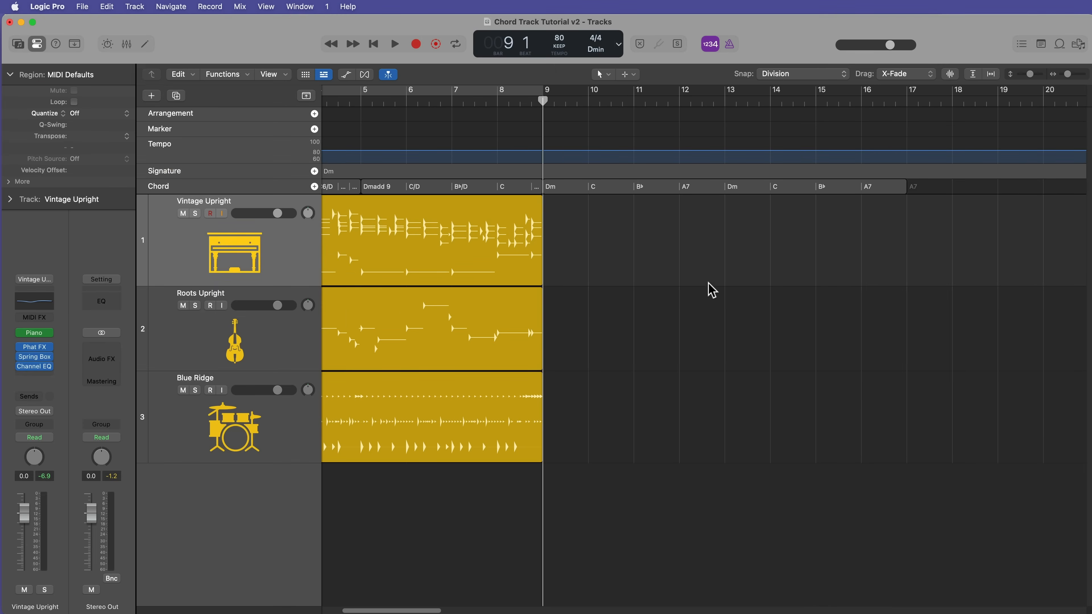
Select the piano, bass and drum regions together and extend them from bar 9 to bar 17
left_click_drag(692, 254, 538, 404)
left_click_drag(542, 445, 905, 443)
left_click(806, 518)
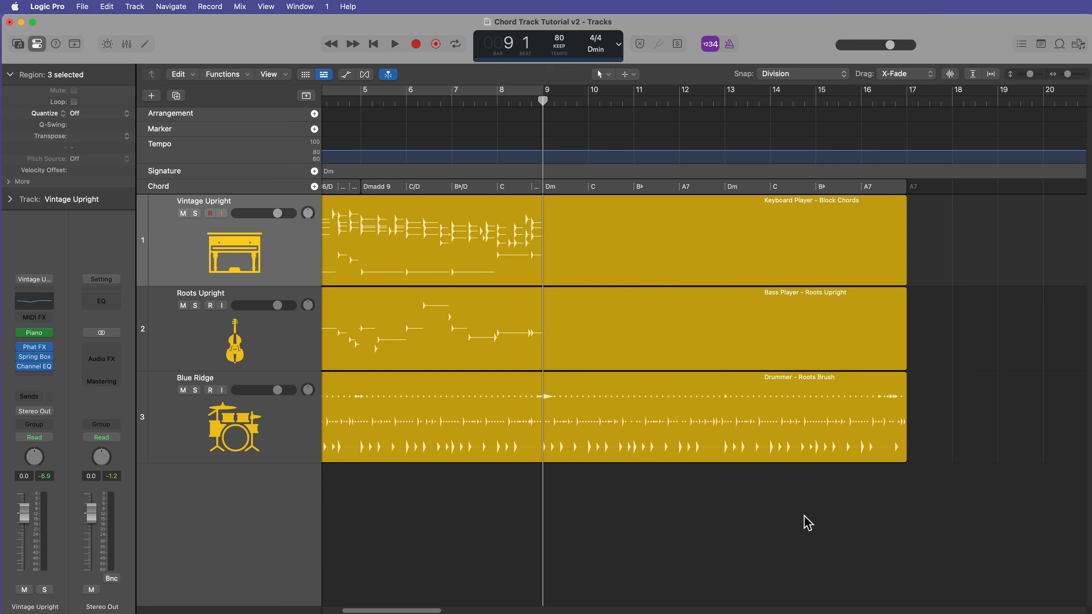
Play from bar 7 through the extended progression after bar 9 and stop playback
key("super+Right")
key("super+Right")
key("super+Right")
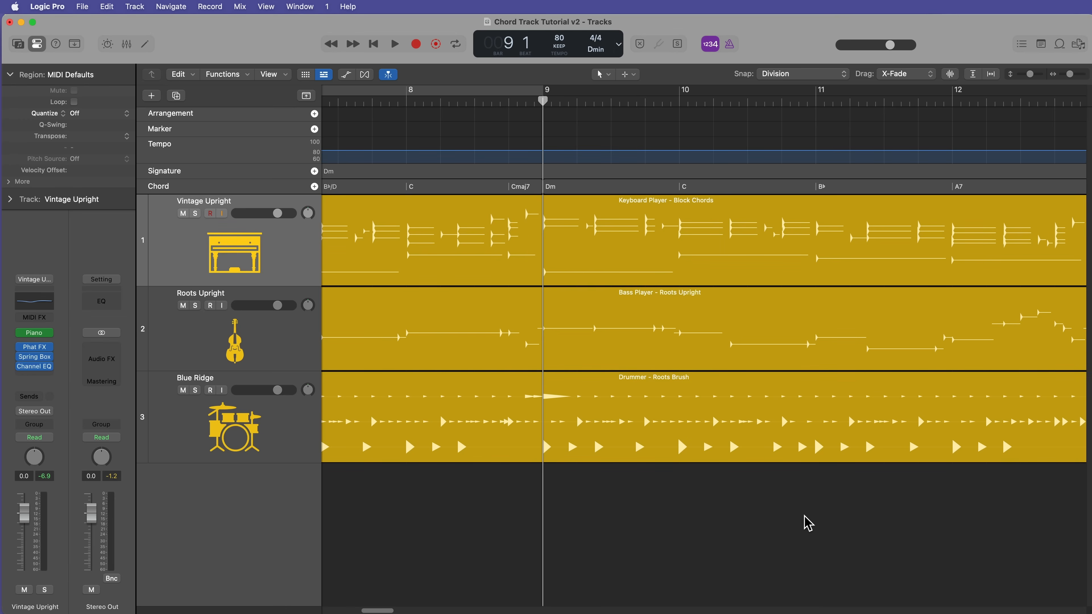
key("comma")
key("comma")
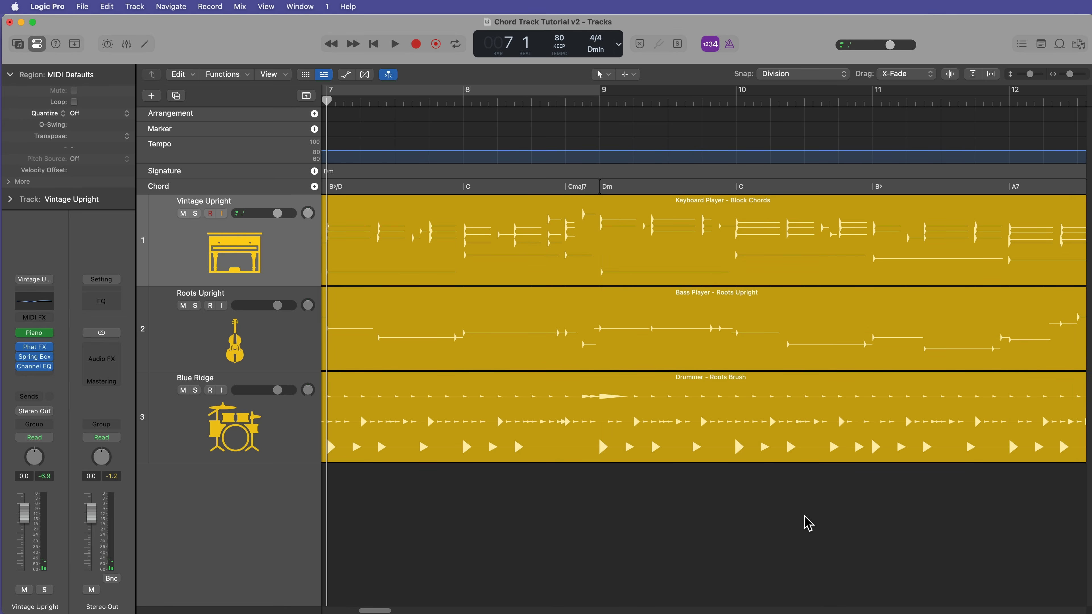
key("space")
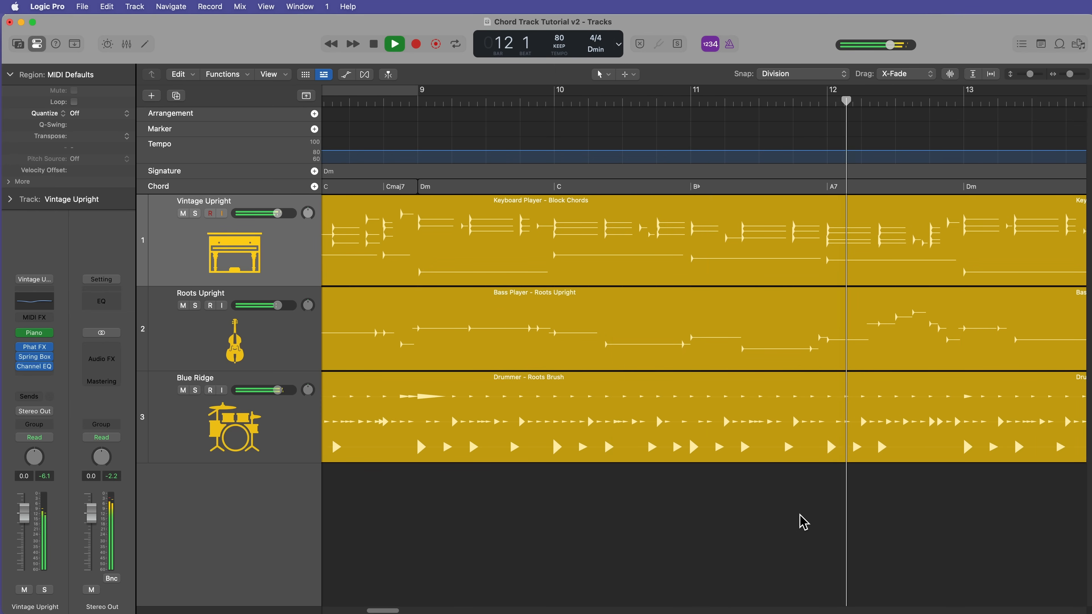
key("super+Left")
key("super+Left")
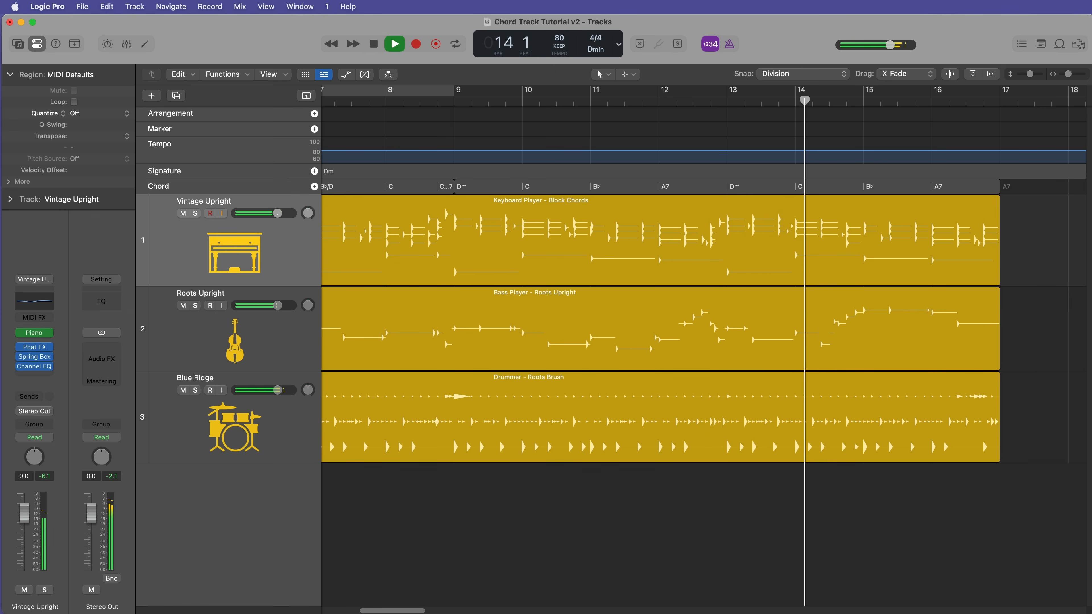
key("space")
Set the snap value to Bar and create a cycle range from bar 9 to bar 17
left_click_drag(457, 92, 726, 113)
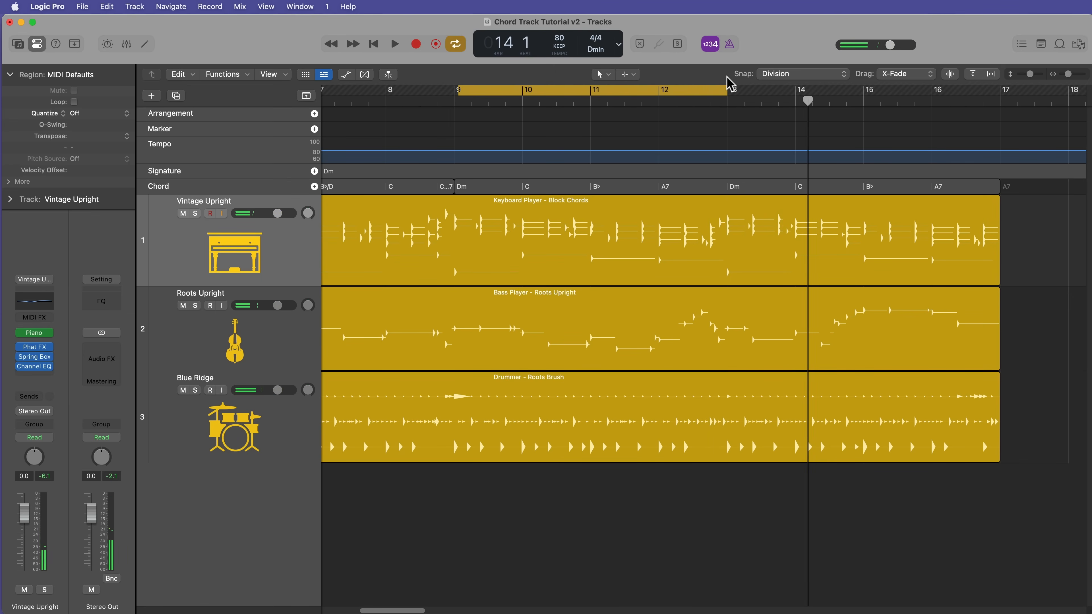
left_click(770, 77)
left_click(778, 51)
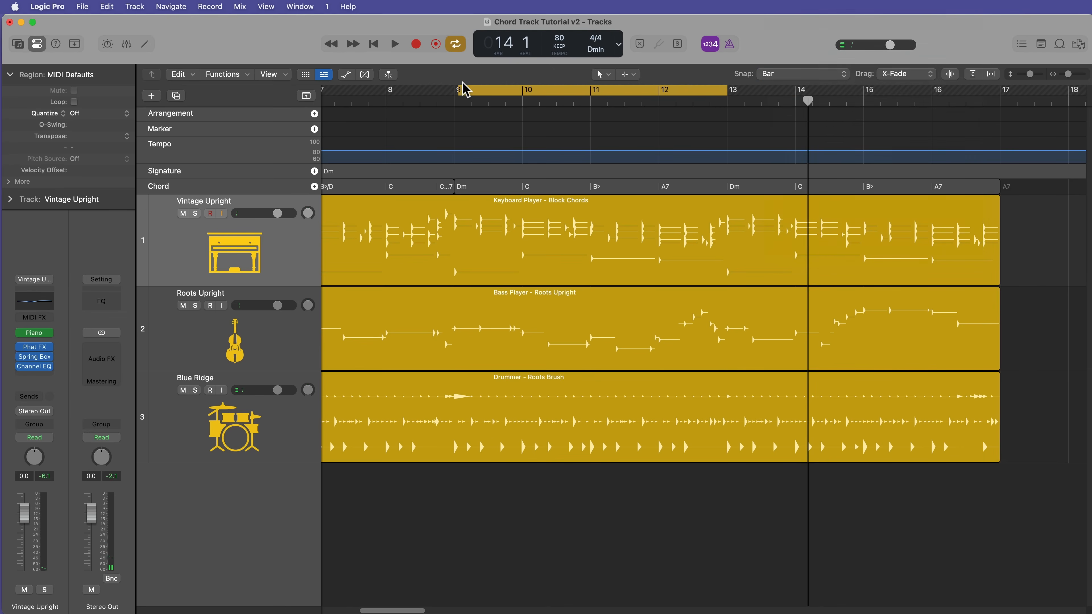
left_click_drag(727, 91, 980, 159)
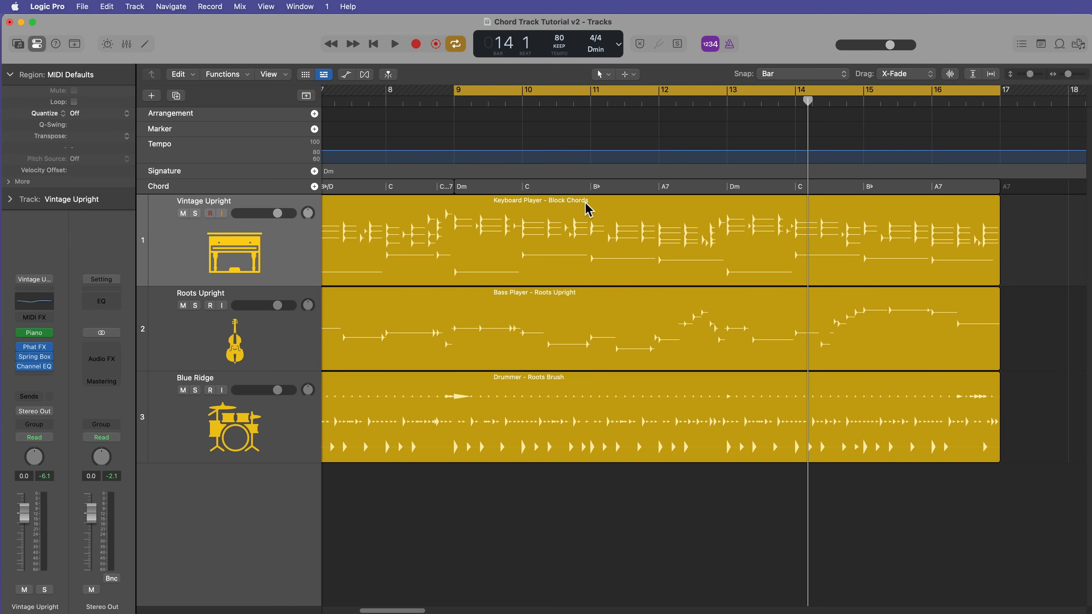
Double the chord rhythm of the chord group starting at bar 9, and listen to the cycled section
left_click(557, 188)
right_click(570, 193)
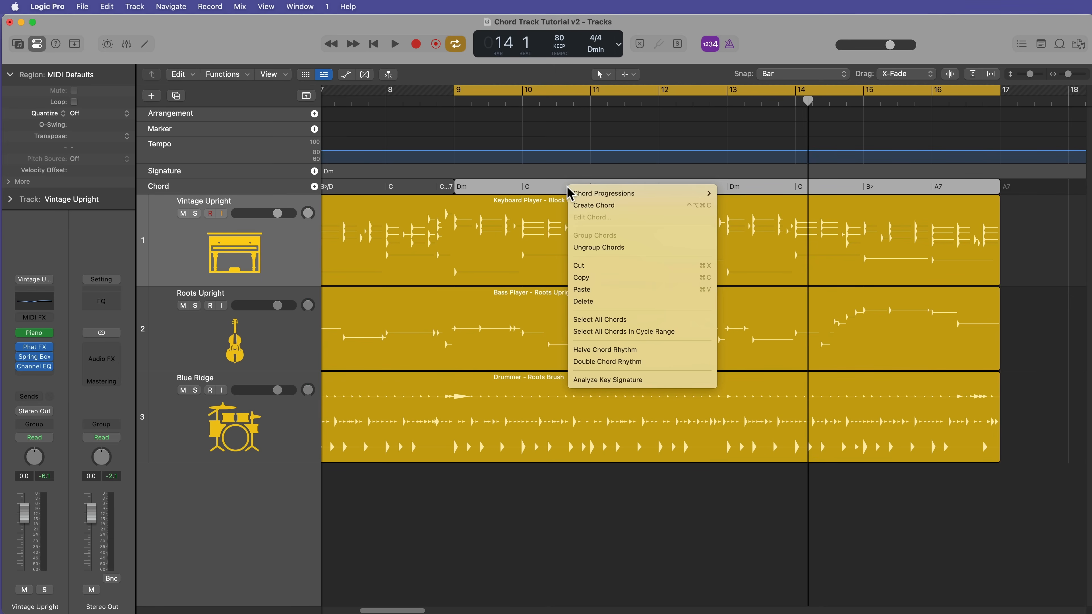
left_click(650, 362)
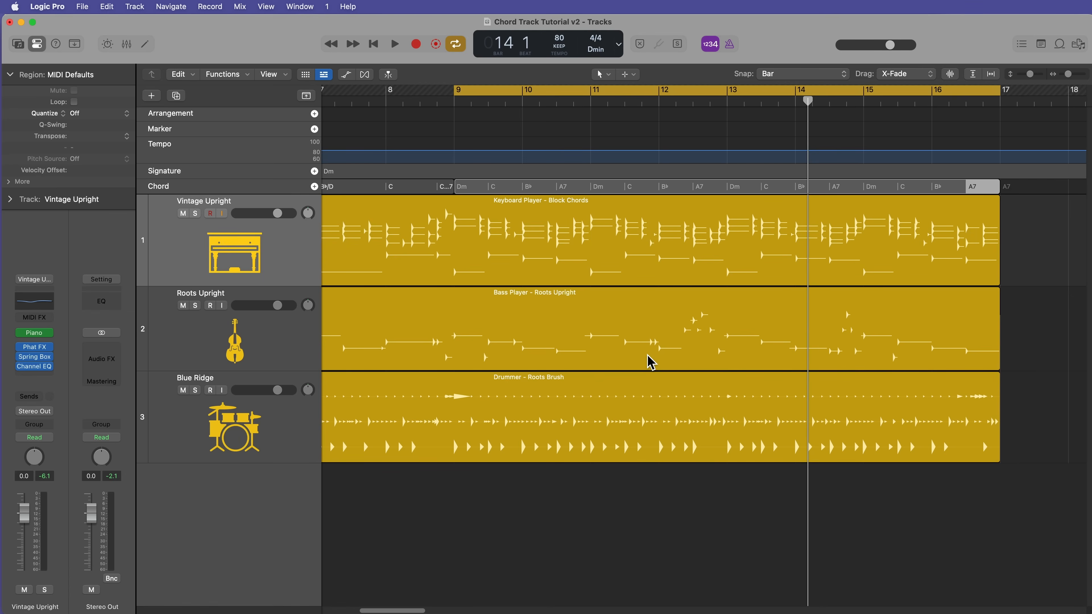
key("space")
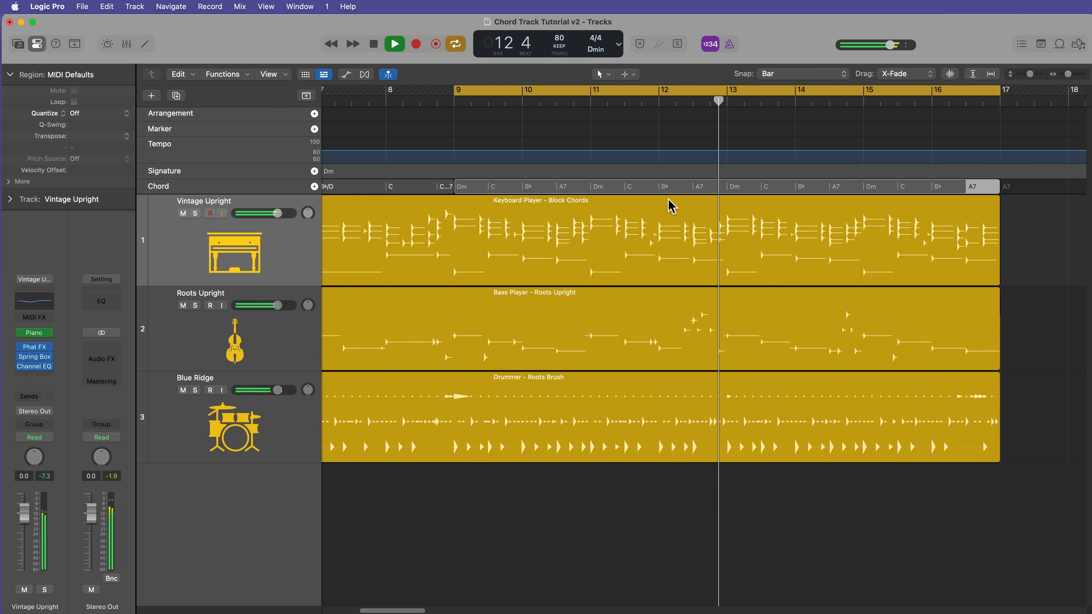
key("space")
Halve the chord rhythm of the chord group starting at bar 9 and play the section again
right_click(679, 188)
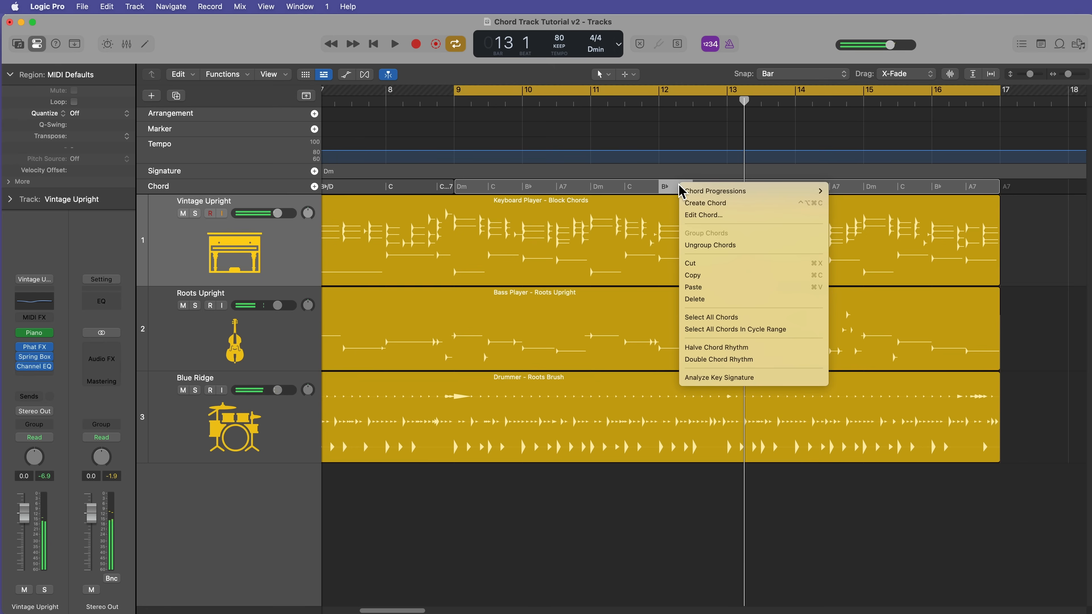
left_click(763, 348)
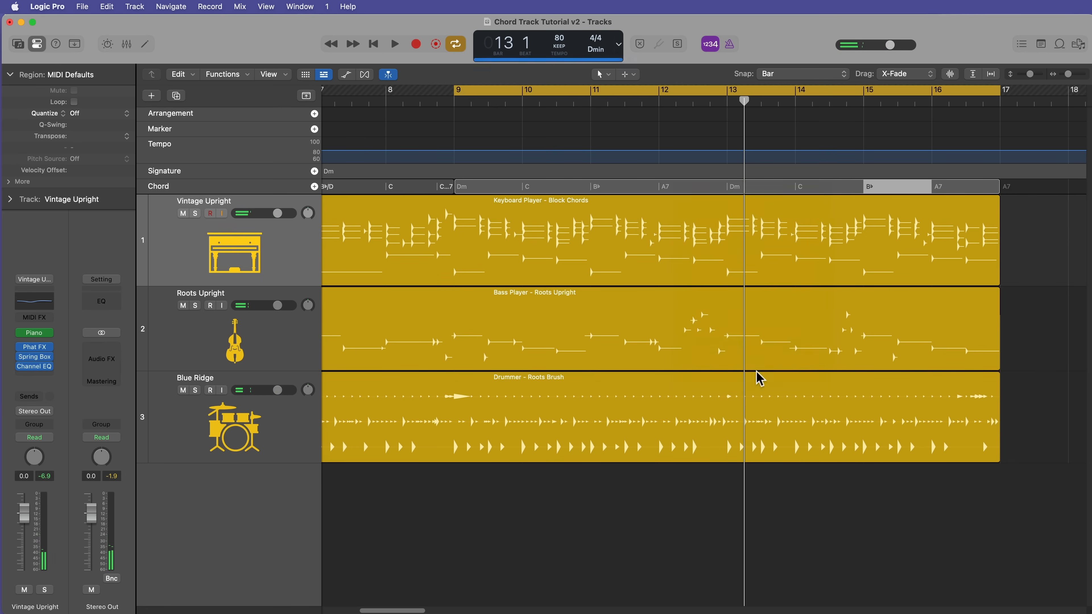
left_click(706, 499)
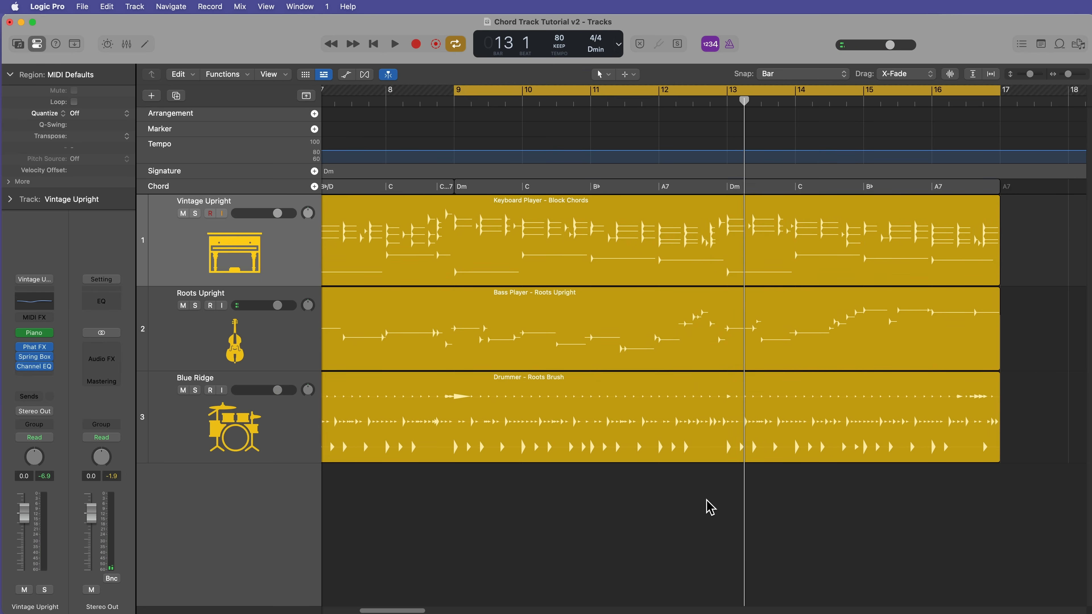
key("space")
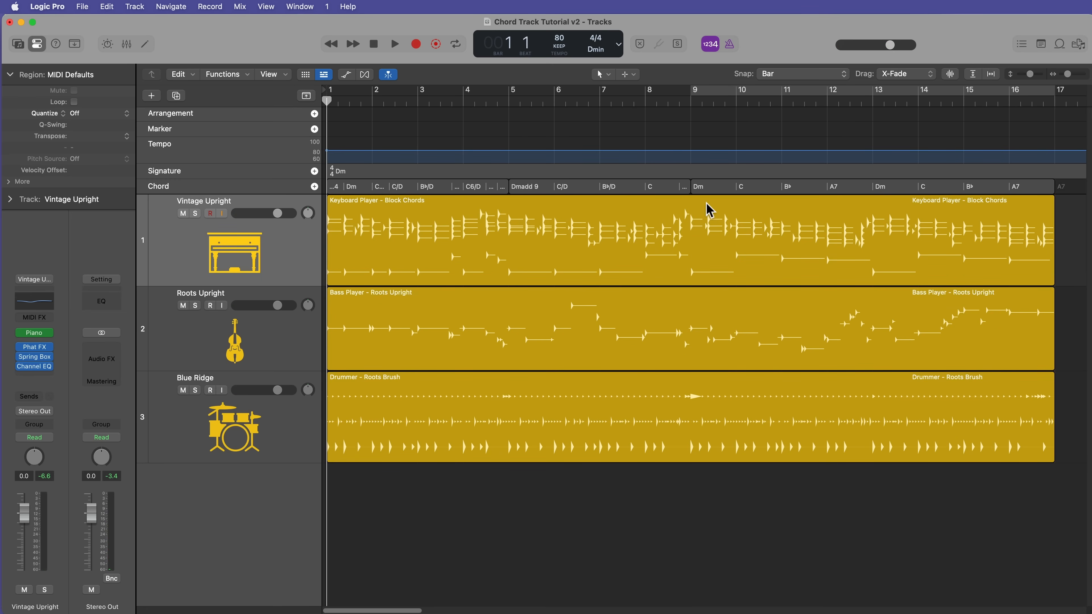
Create a key signature change to F minor at bar 9, transposing chords on the Chord track and on Session Player regions
left_click(692, 100)
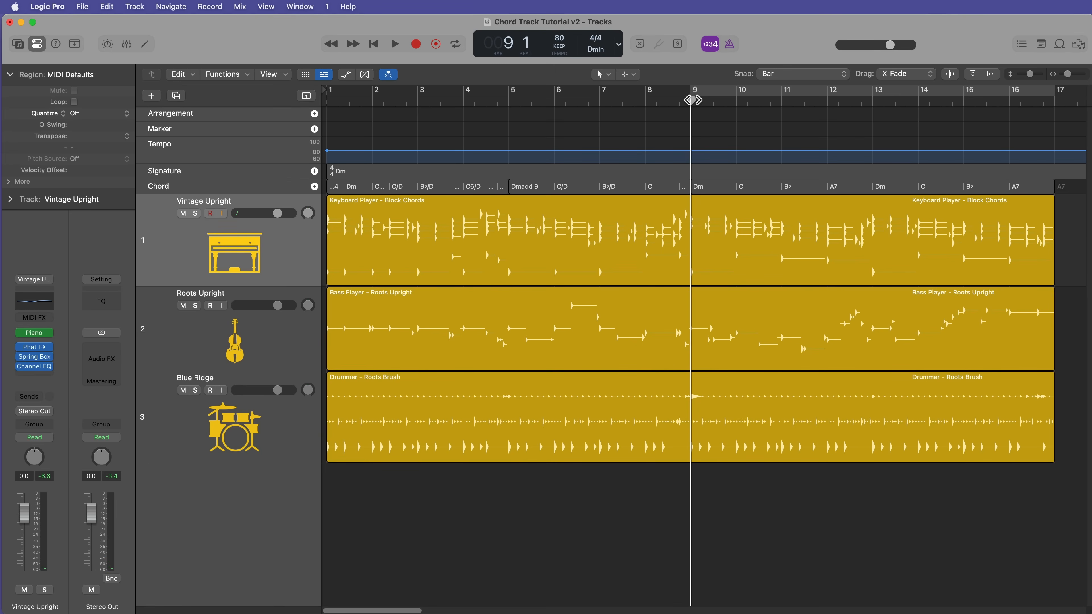
key("super+Right")
key("super+Right")
key("super+Right")
key("super+Right")
key("super+Right")
key("super+Right")
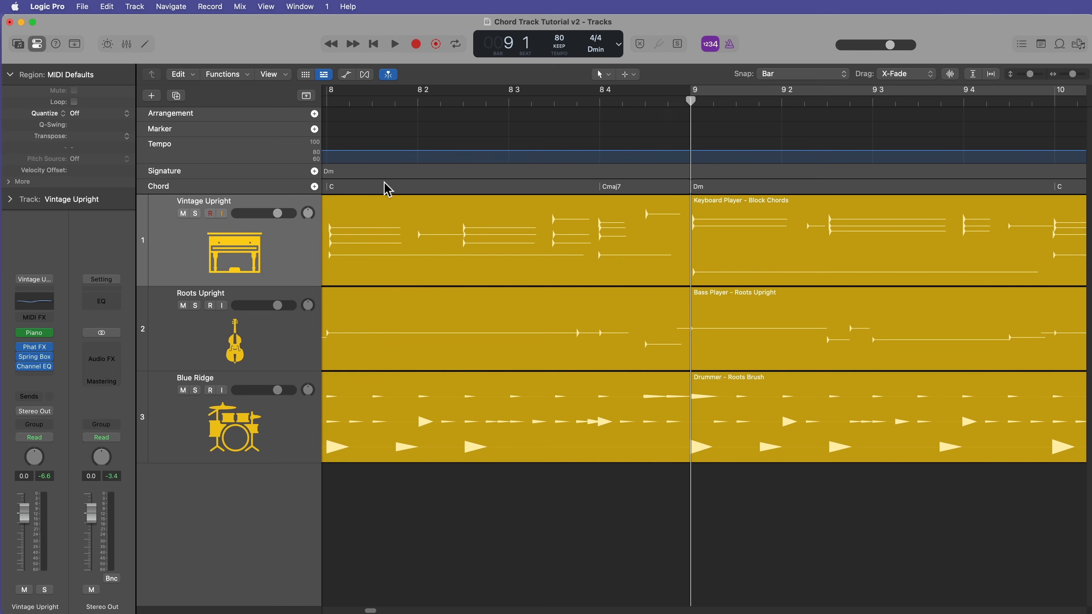
left_click(314, 171)
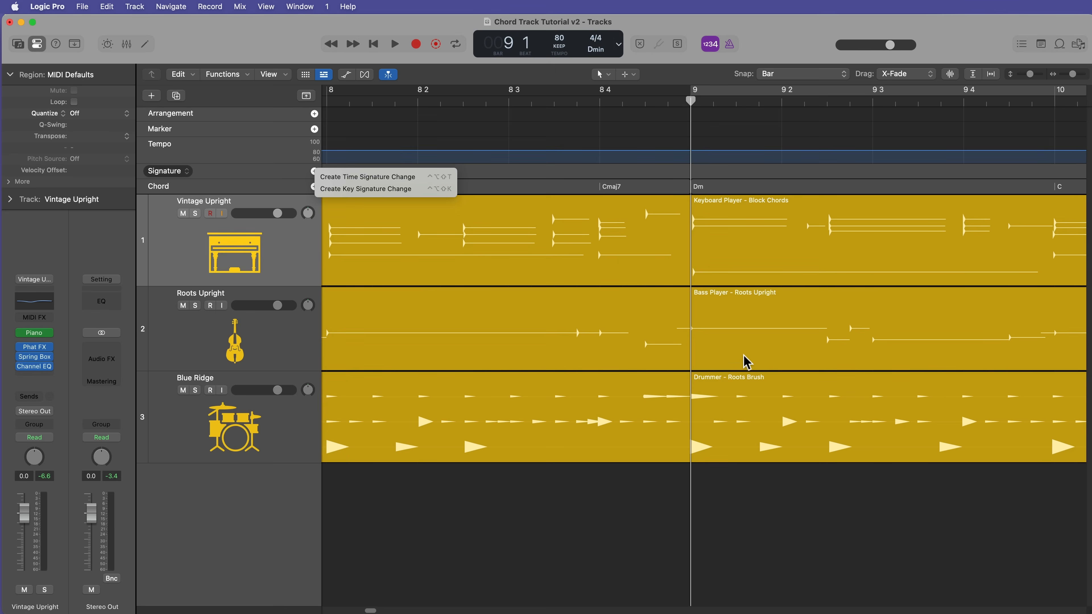
left_click(413, 188)
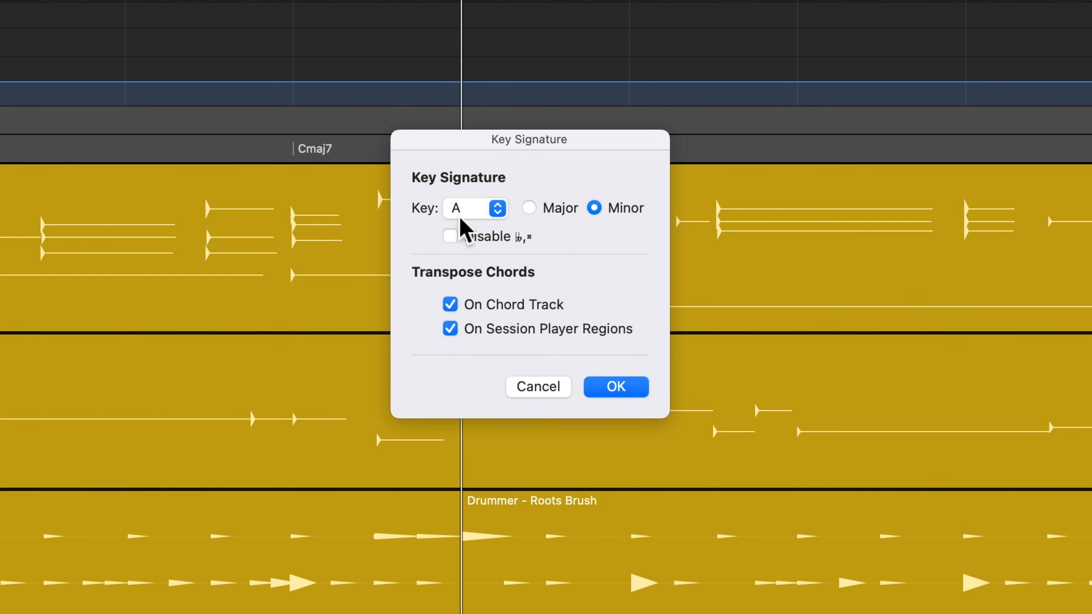
left_click(635, 218)
left_click(481, 120)
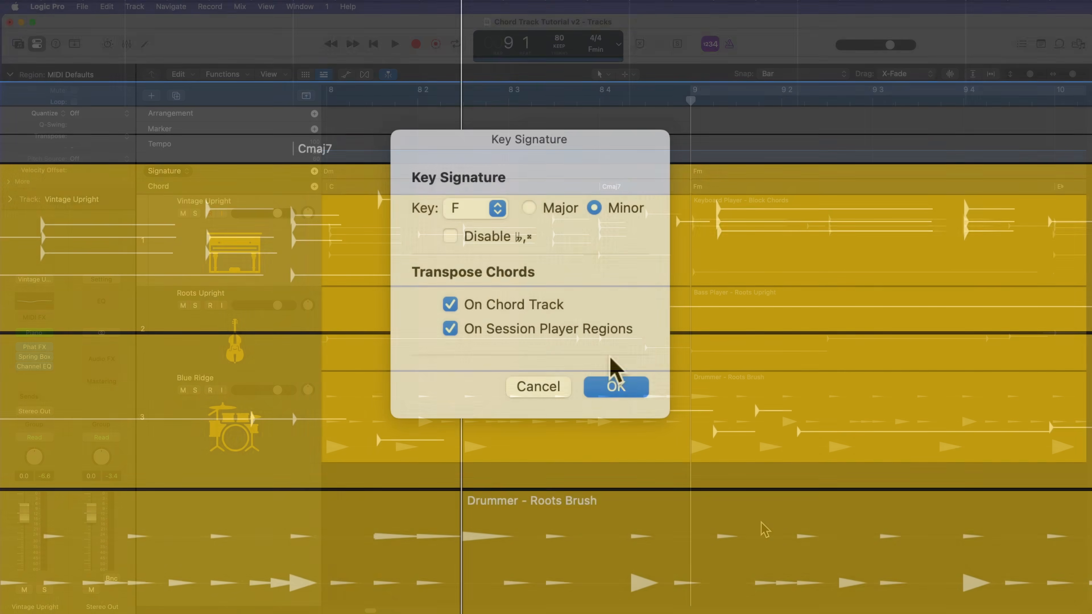
left_click(616, 386)
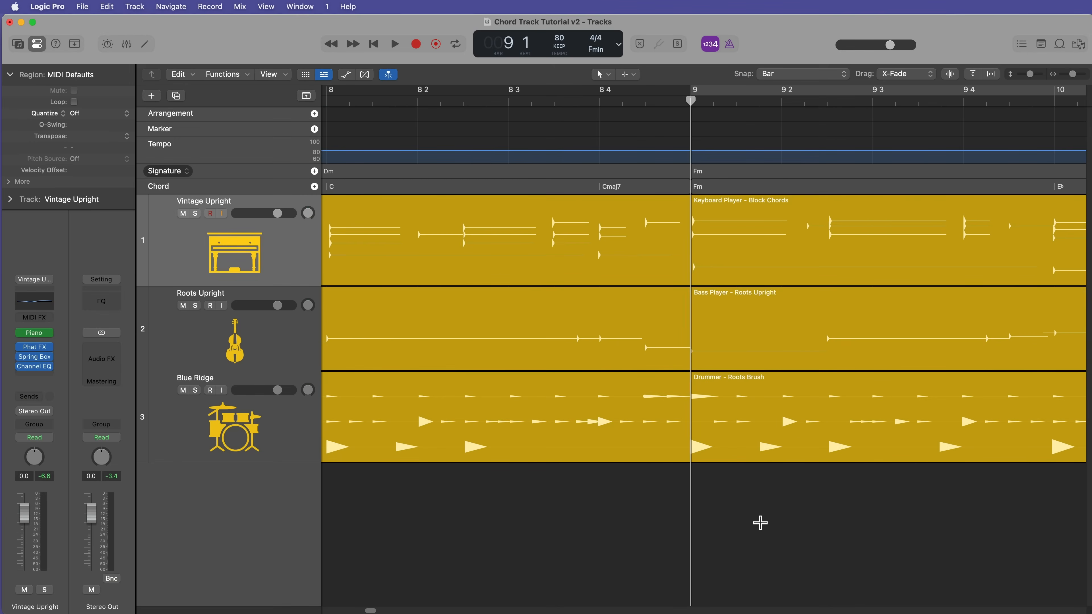
Play the arrangement through the key change at bar 9, stop playback, and return the playhead to bar 9
key("z")
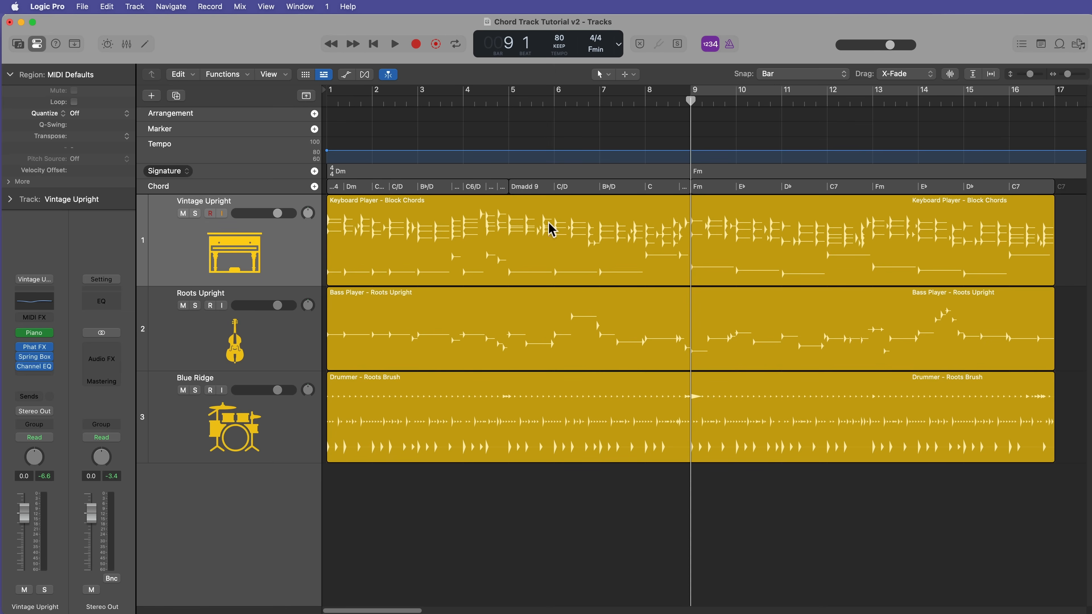
key("Return")
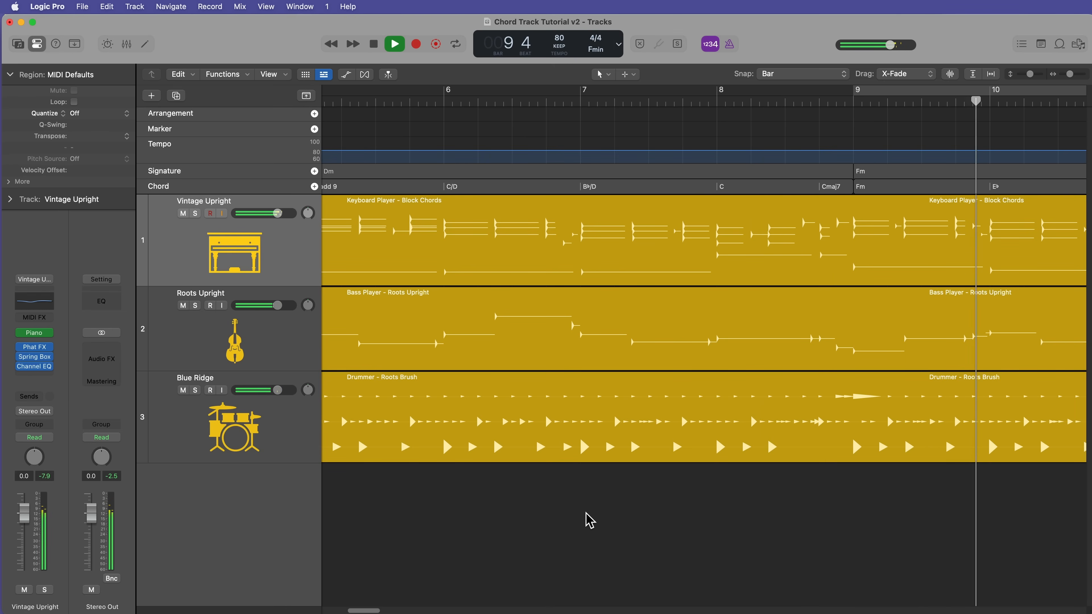
key("super+Left")
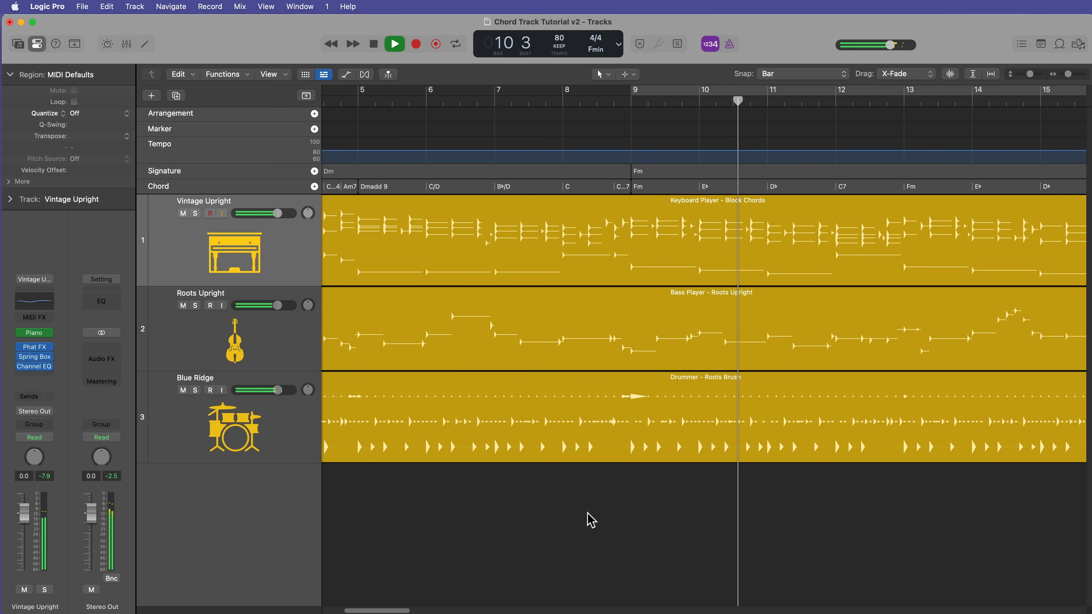
scroll(587, 512, "right", 3)
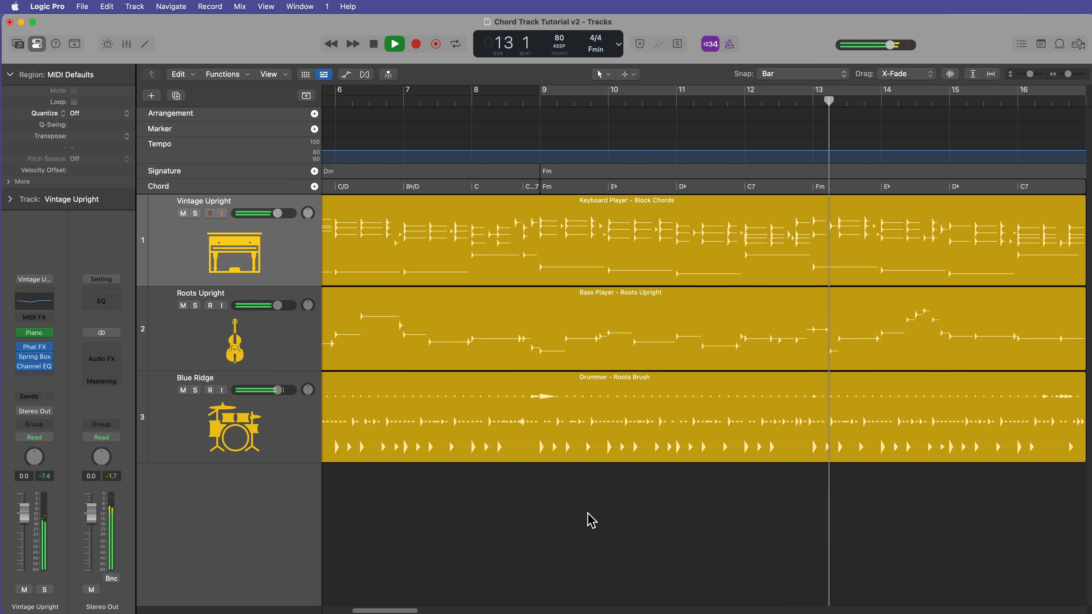
key("space")
left_click(538, 97)
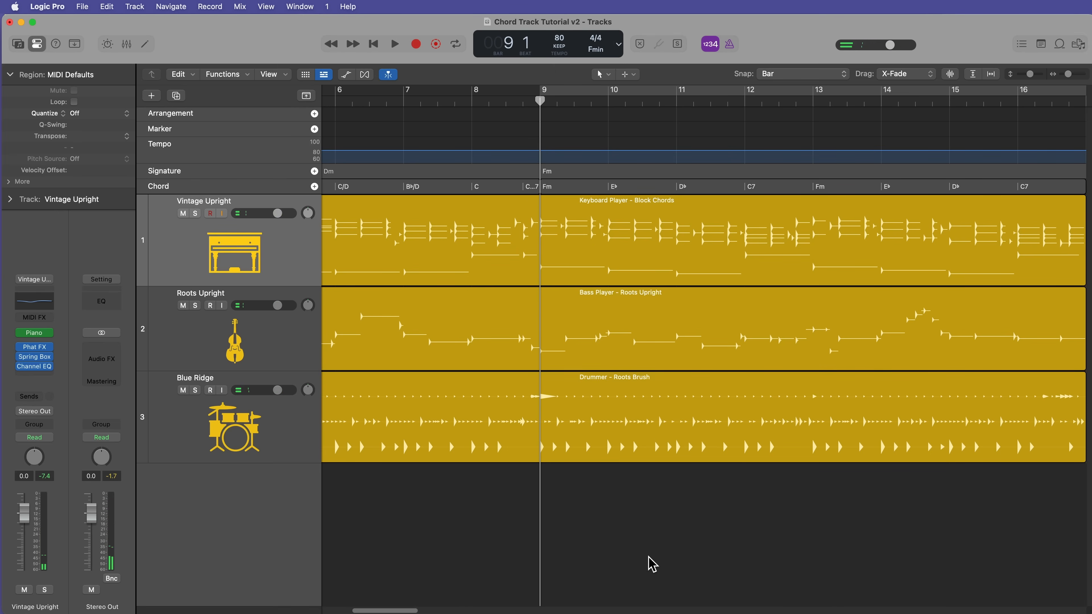
Color the first chord group on the Chord track, from bar 1 to bar 5, lime green
key("Return")
key("super+Right")
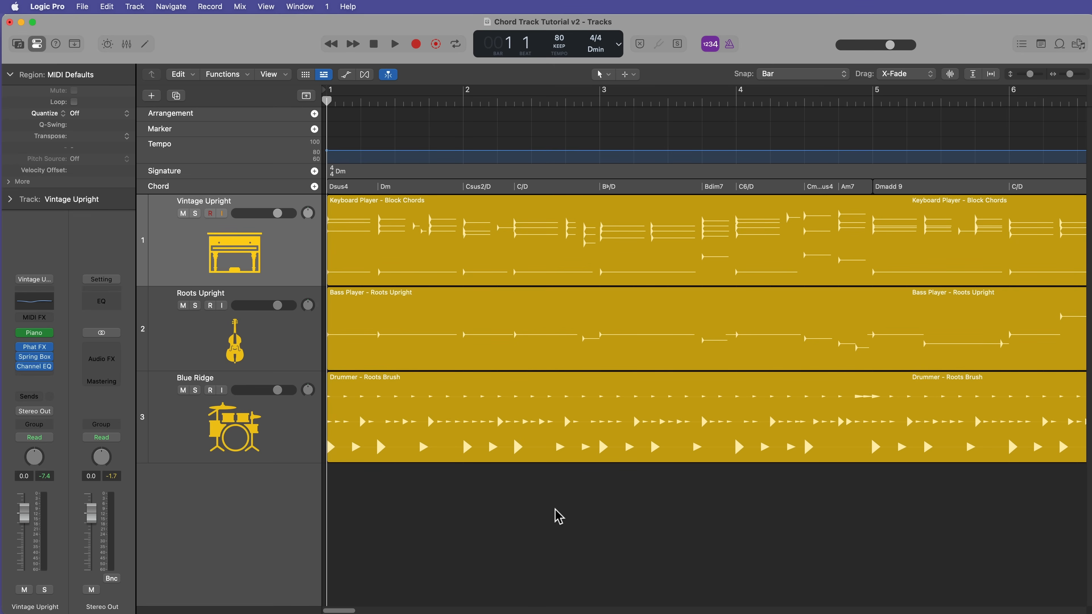
key("alt+c")
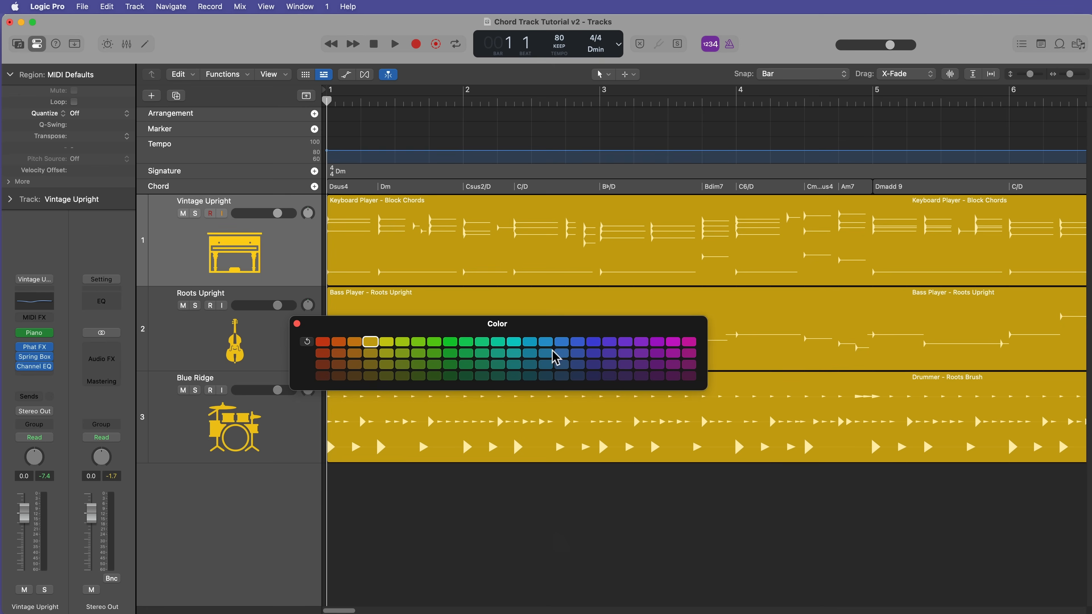
left_click(503, 185)
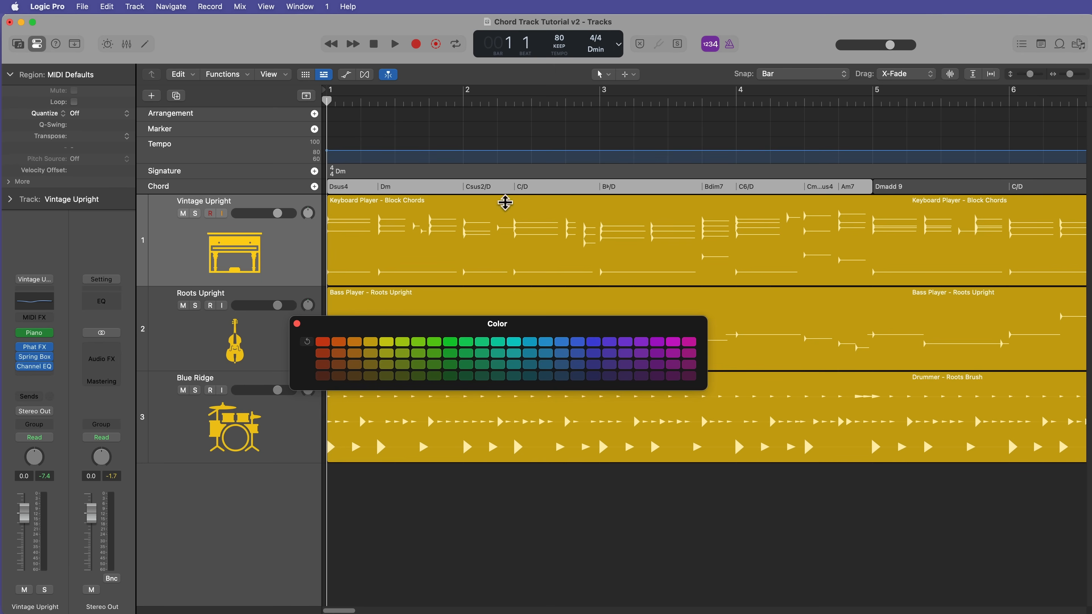
left_click(406, 347)
Color the chord group starting at bar 5 turquoise and the one starting at bar 9 purple, and close the color palette
left_click(994, 186)
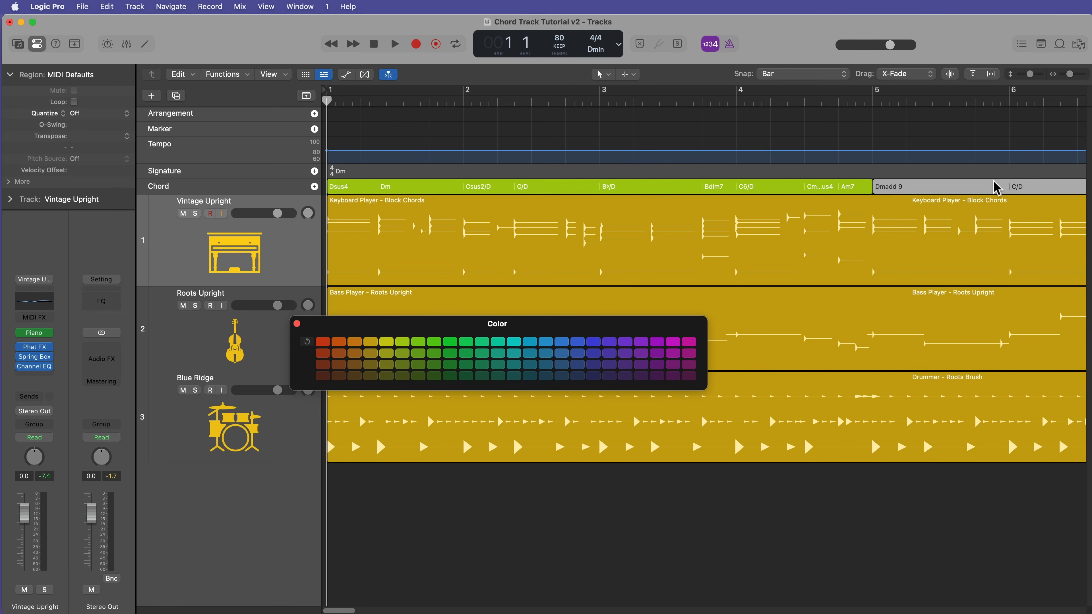
left_click(501, 343)
scroll(907, 293, "right", 5)
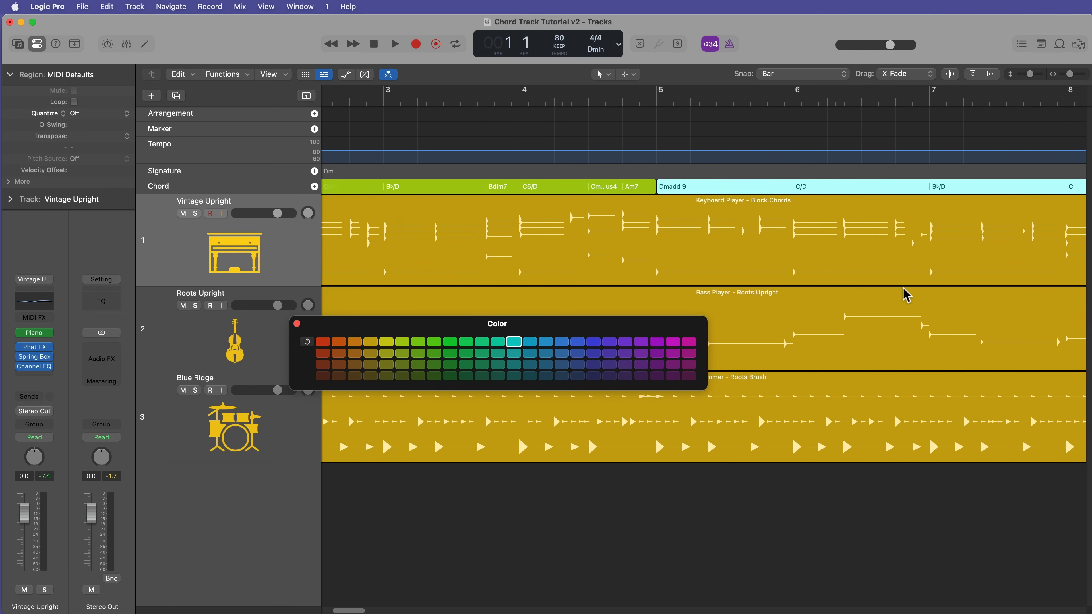
left_click(905, 189)
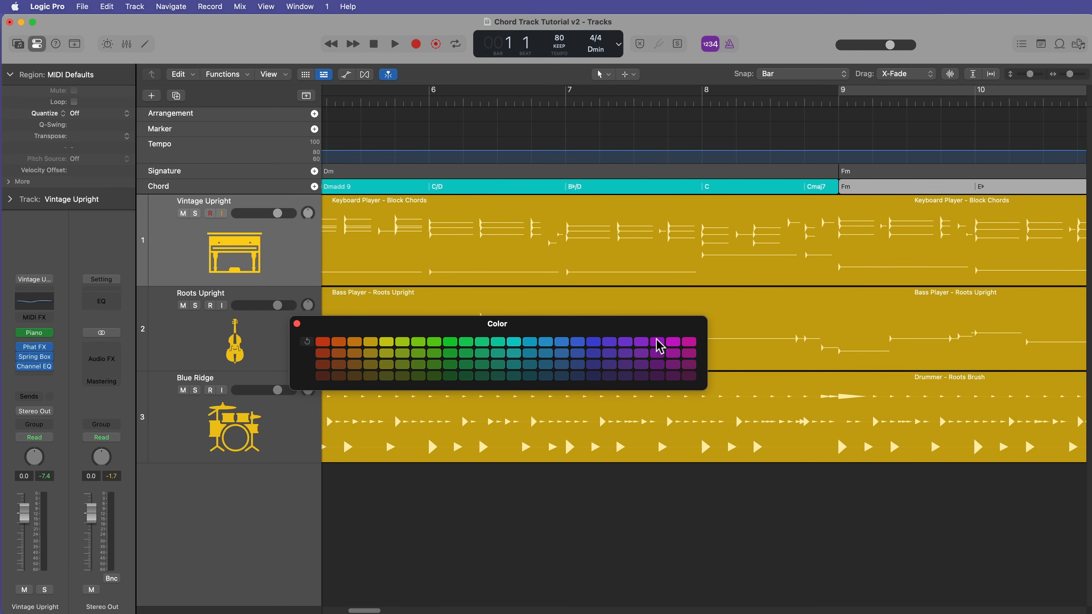
left_click(656, 341)
left_click(296, 323)
left_click(543, 541)
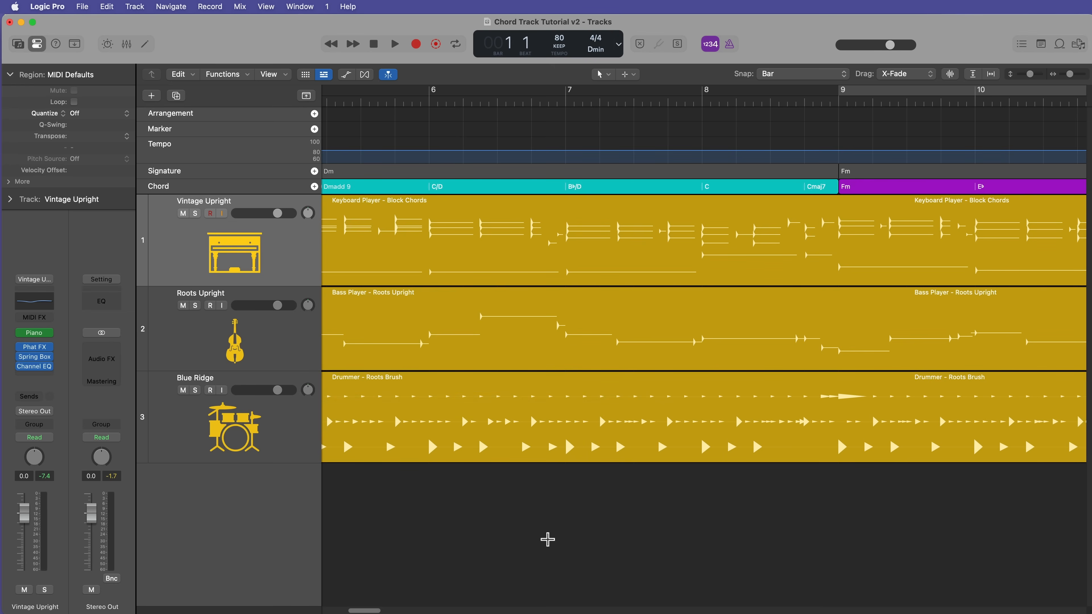
key("super+Left")
key("super+Left")
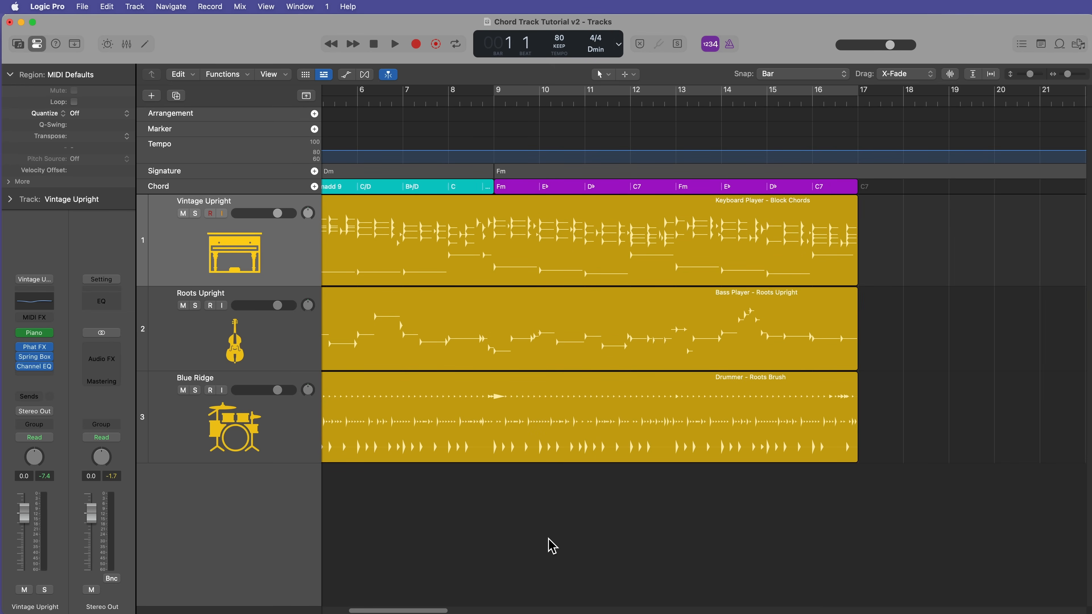
scroll(596, 522, "left", 5)
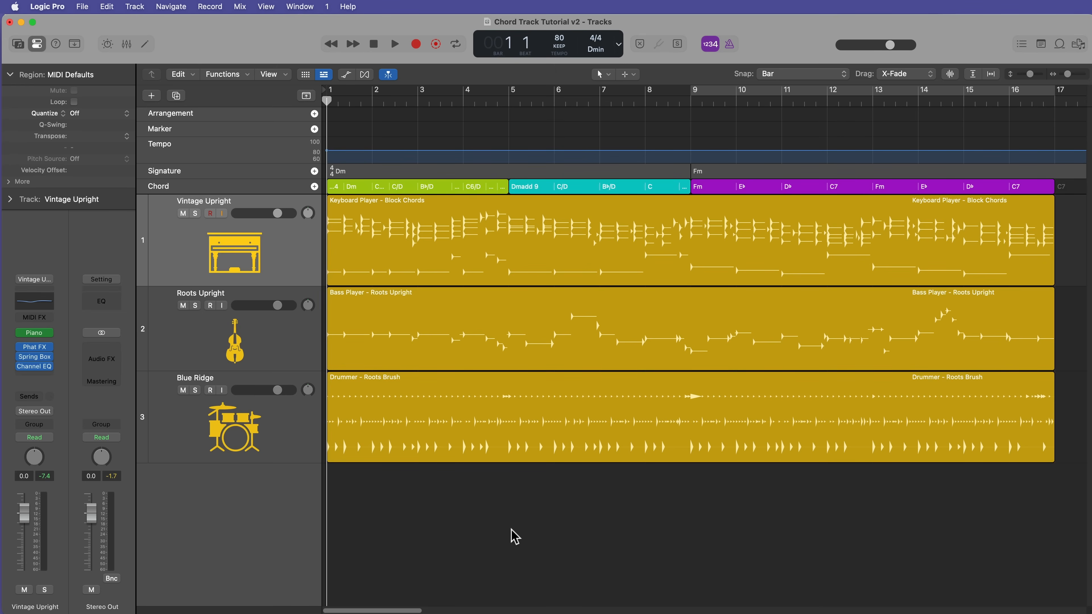
scroll(514, 537, "down", 5)
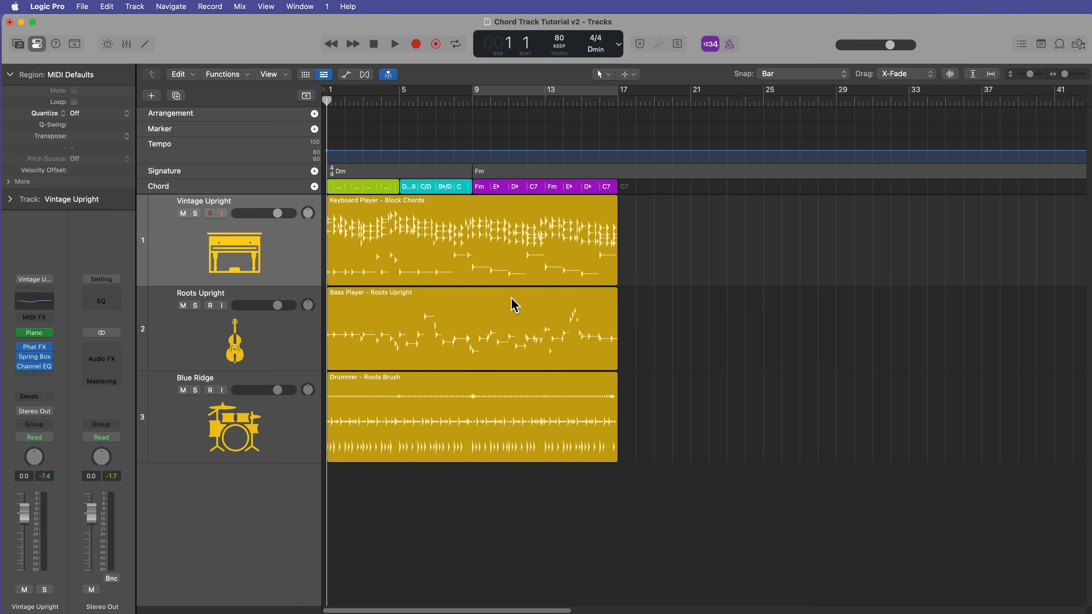
Set the cycle range over the whole arrangement from bar 1 to bar 17 and copy the section between the locators
mouse_move(643, 261)
left_click_drag(642, 243, 352, 415)
left_click(693, 321)
left_click_drag(329, 98, 617, 129)
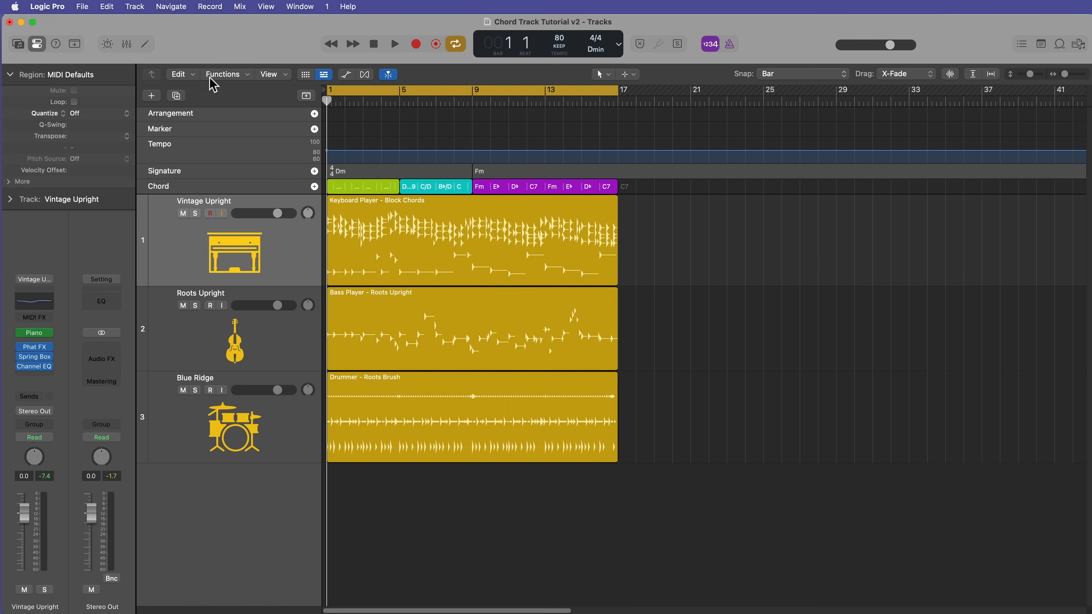
left_click(189, 74)
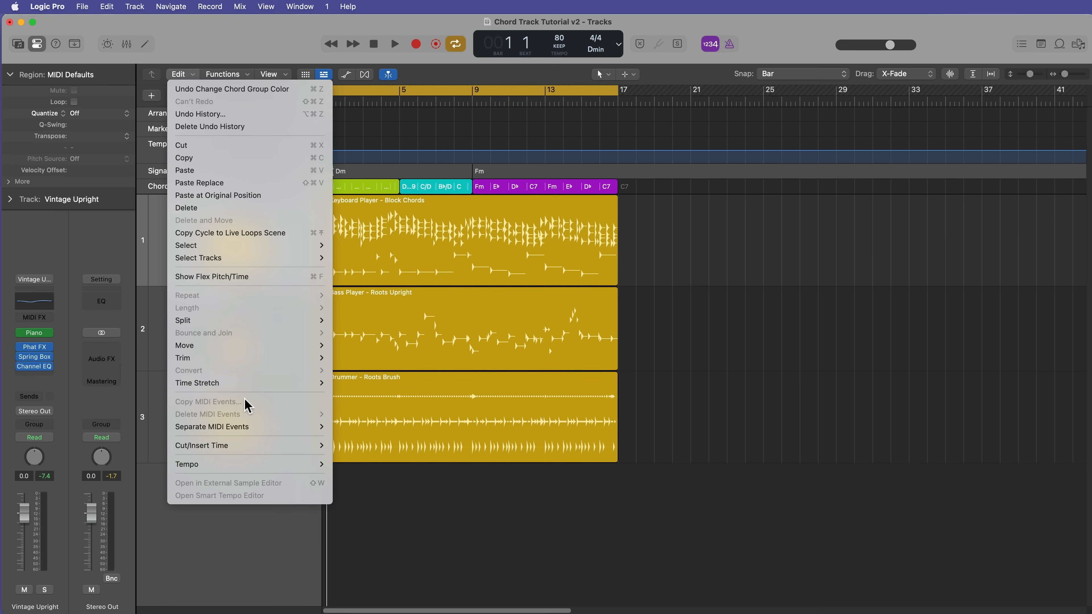
mouse_move(245, 447)
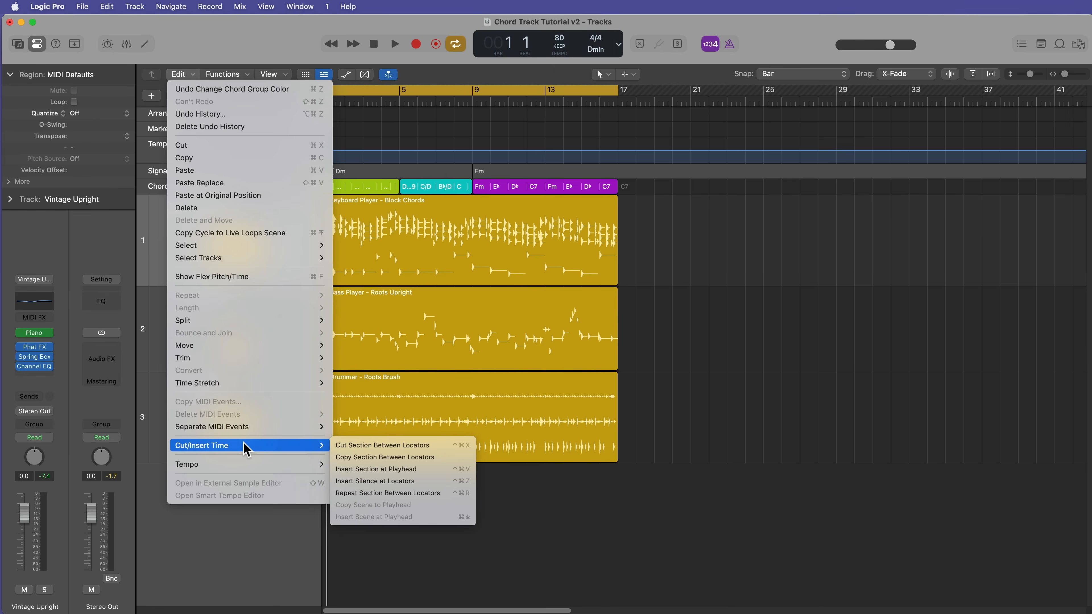
left_click(352, 458)
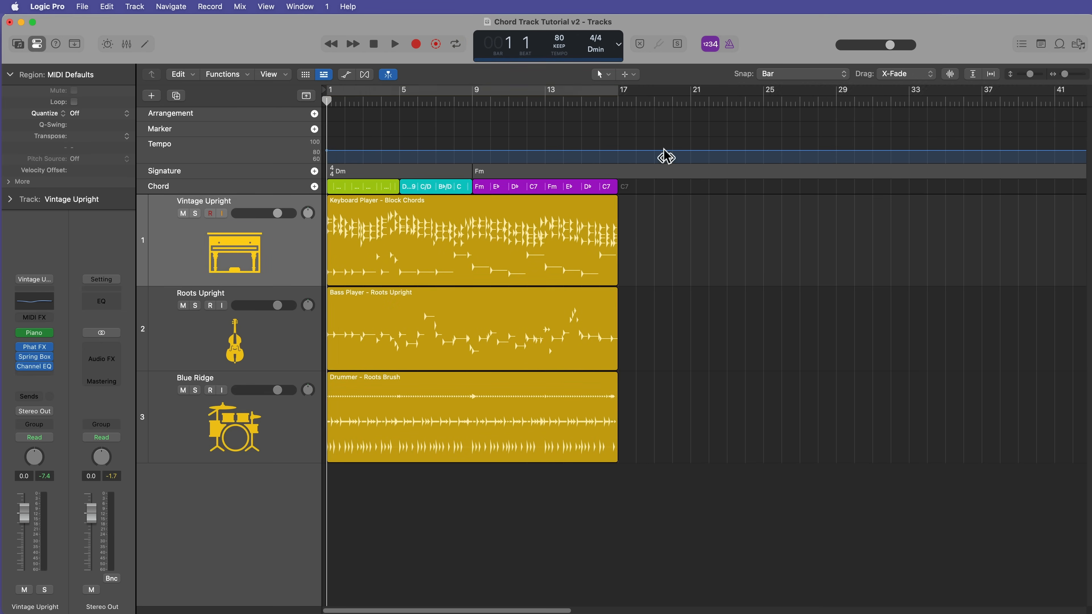
Place the playhead at bar 17 and insert the copied section there
left_click_drag(659, 98, 620, 102)
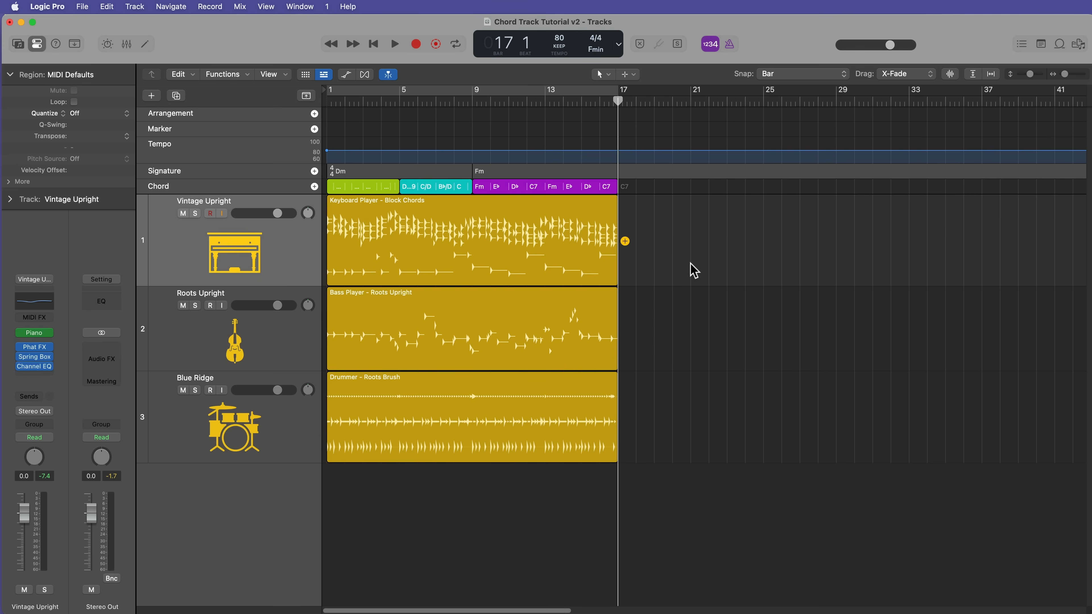
key("super+Right")
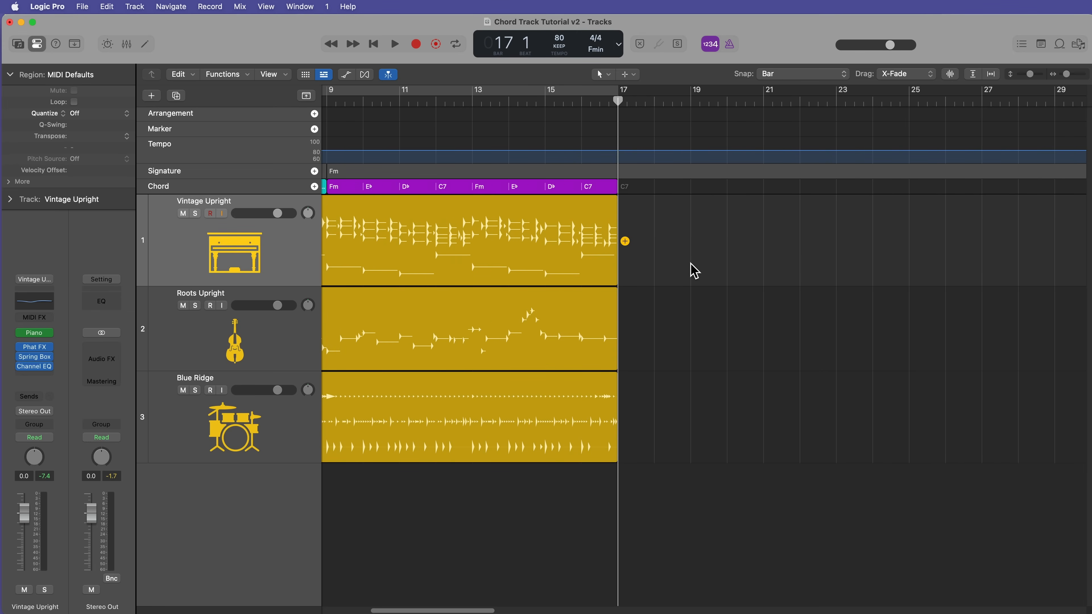
left_click(181, 80)
mouse_move(200, 451)
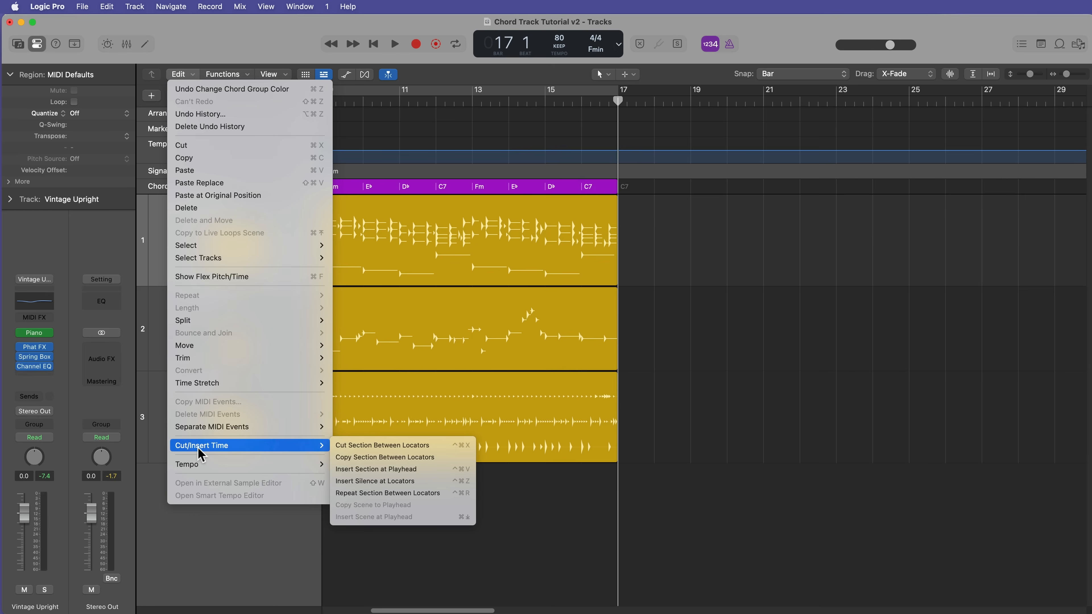
left_click(384, 469)
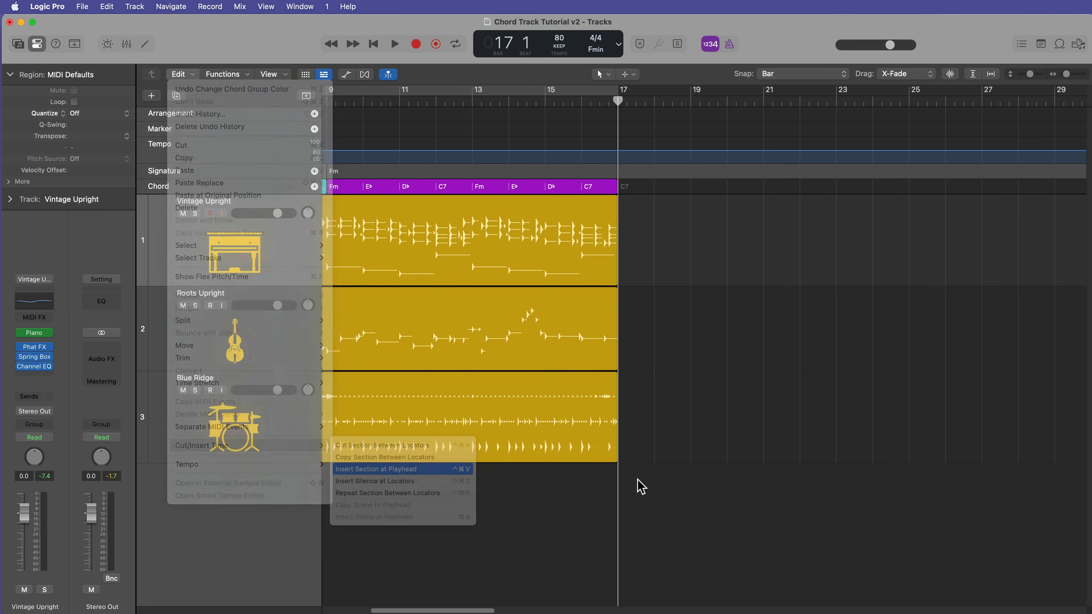
Examine the chords of the section inserted at bar 17 and compare them with the original chords from bar 1
key("super+Left")
key("super+Left")
key("super+Left")
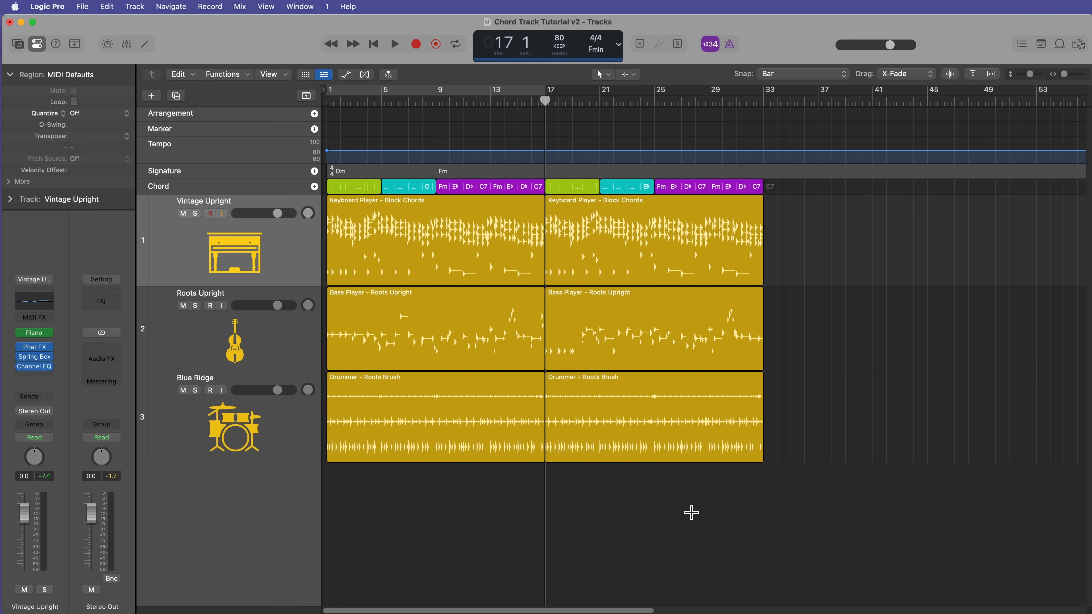
key("super+Right")
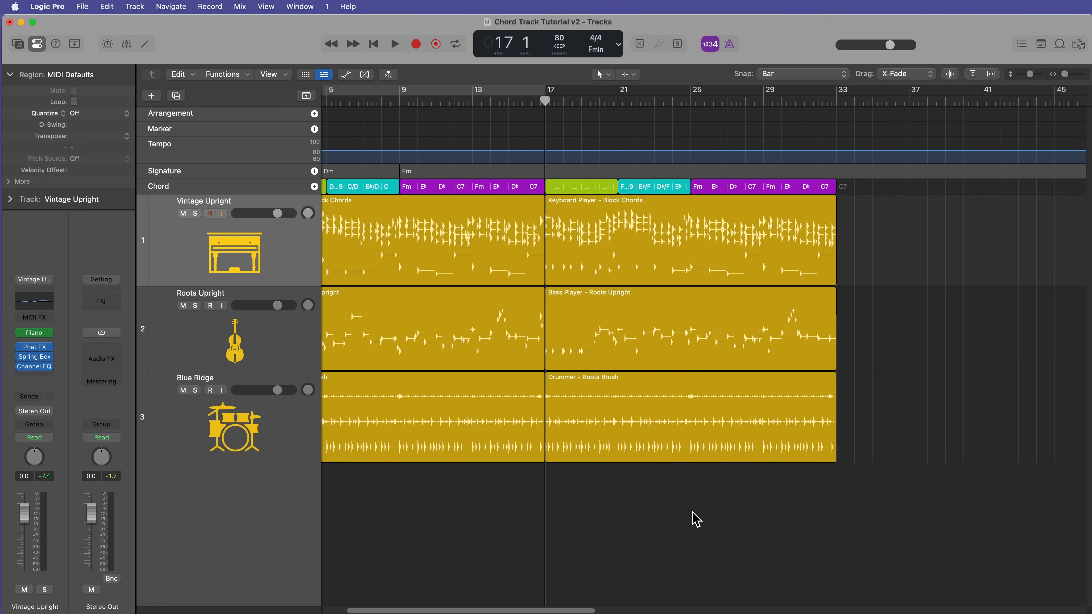
key("super+Right")
key("super+Right")
key("super+Right")
key("super+Right")
key("super+Right")
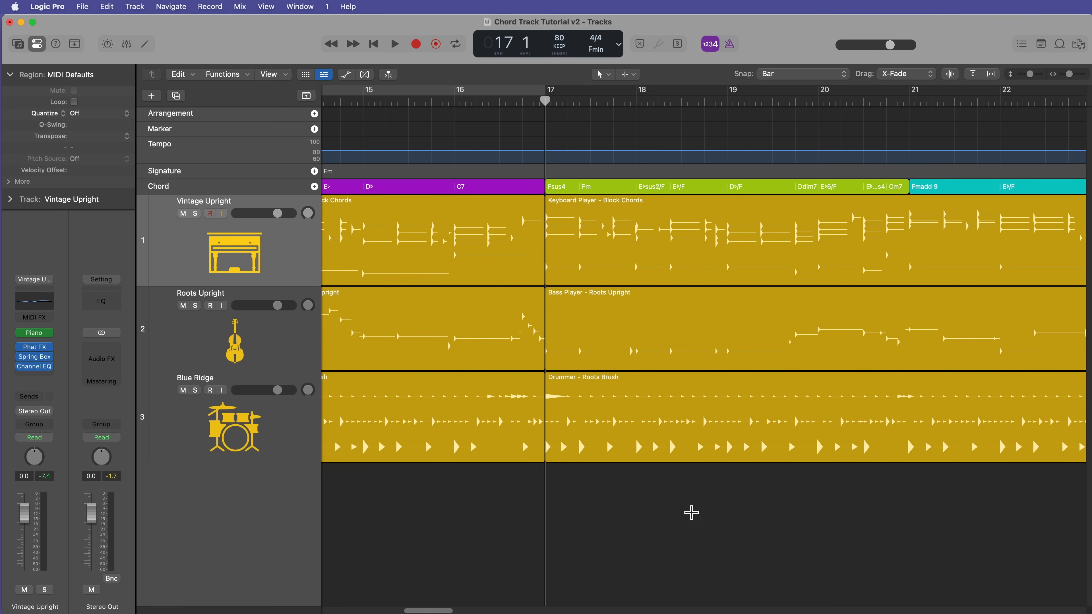
scroll(691, 512, "left", 10)
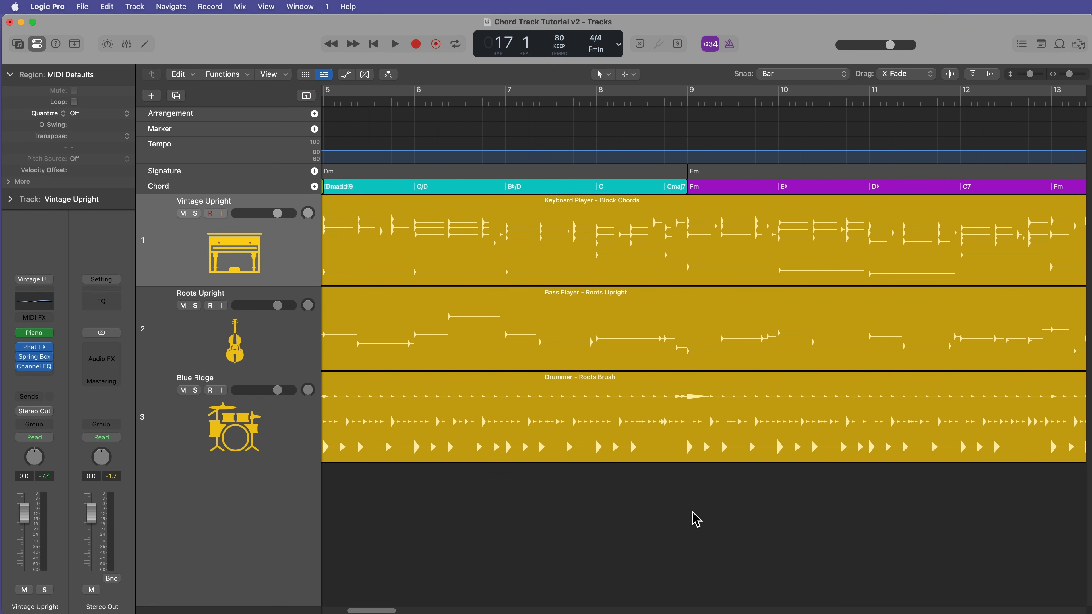
scroll(692, 519, "left", 6)
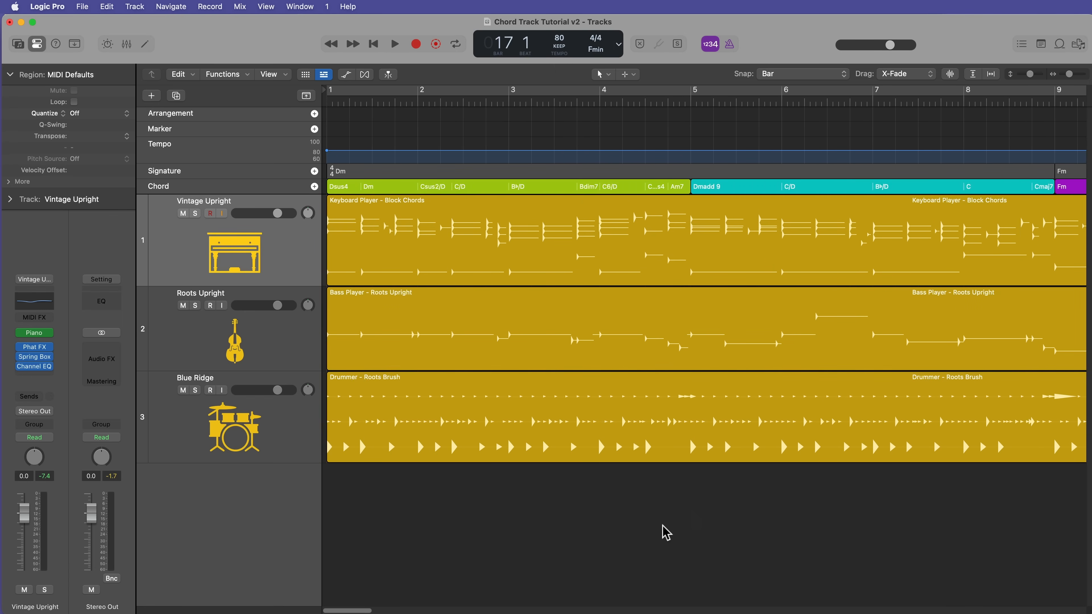